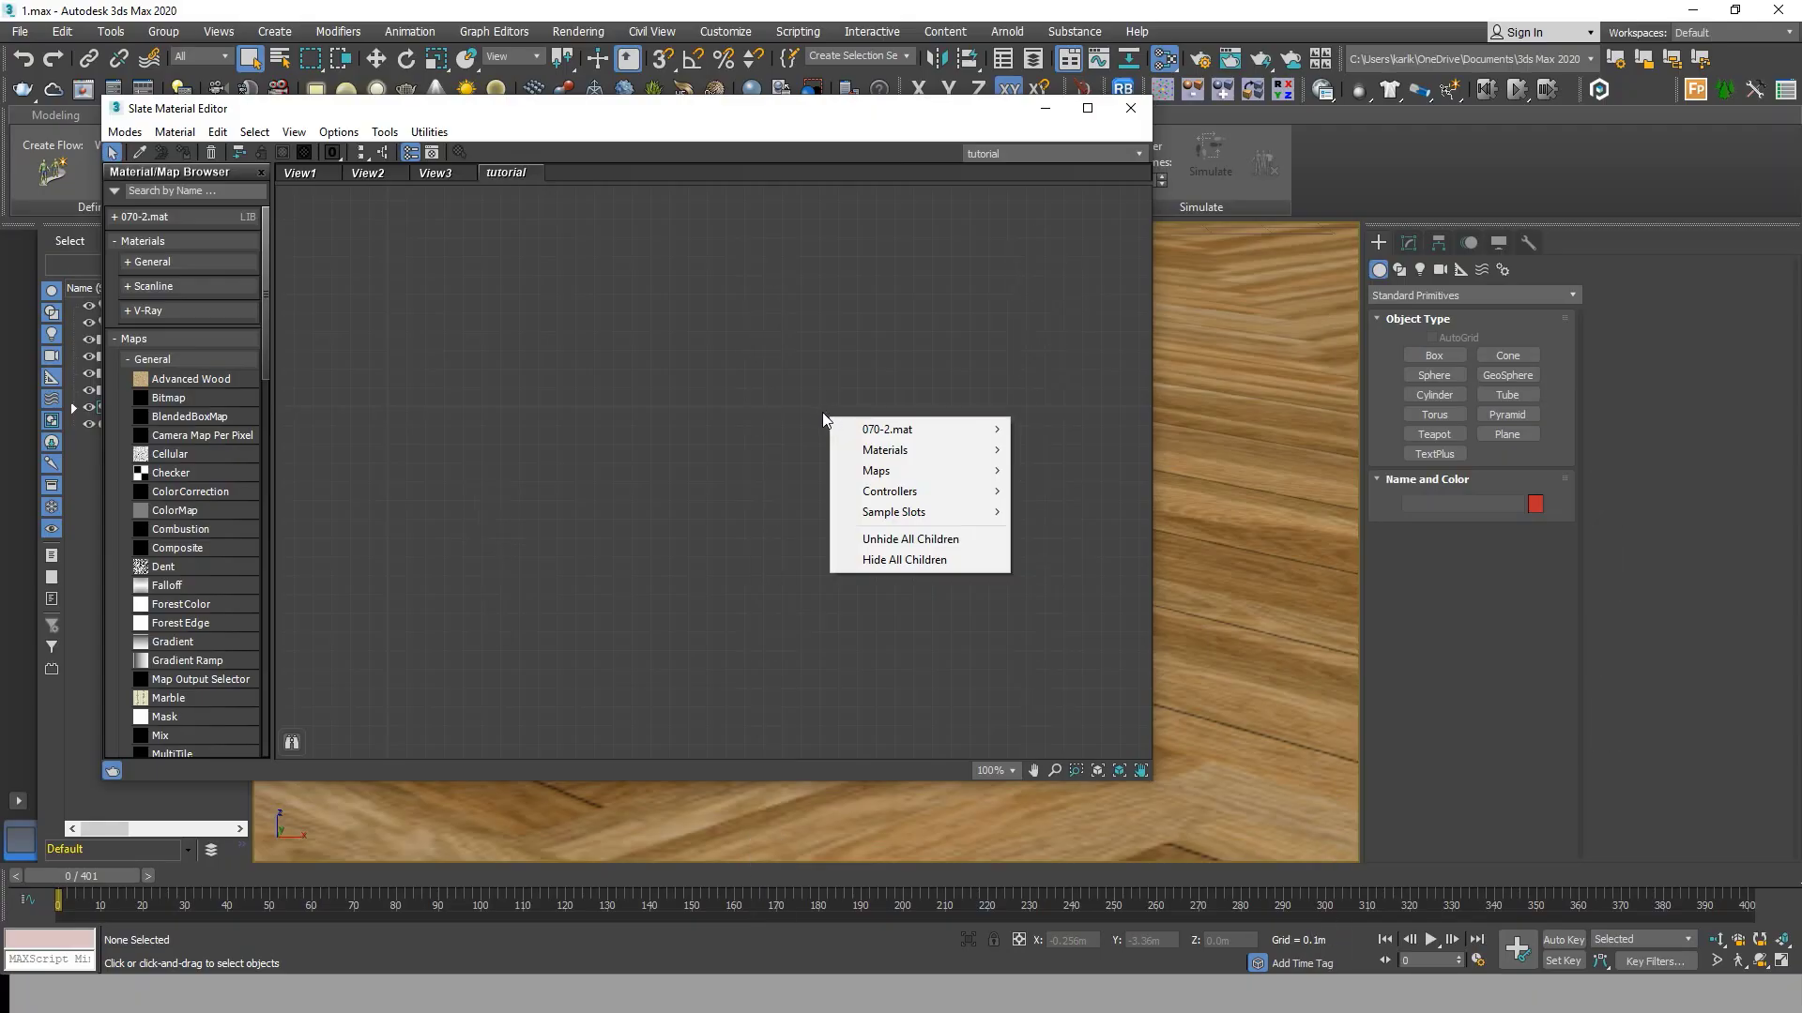
Create a VRayMtl node, Material #27, and move it higher in the node view.
mouse_move(925, 452)
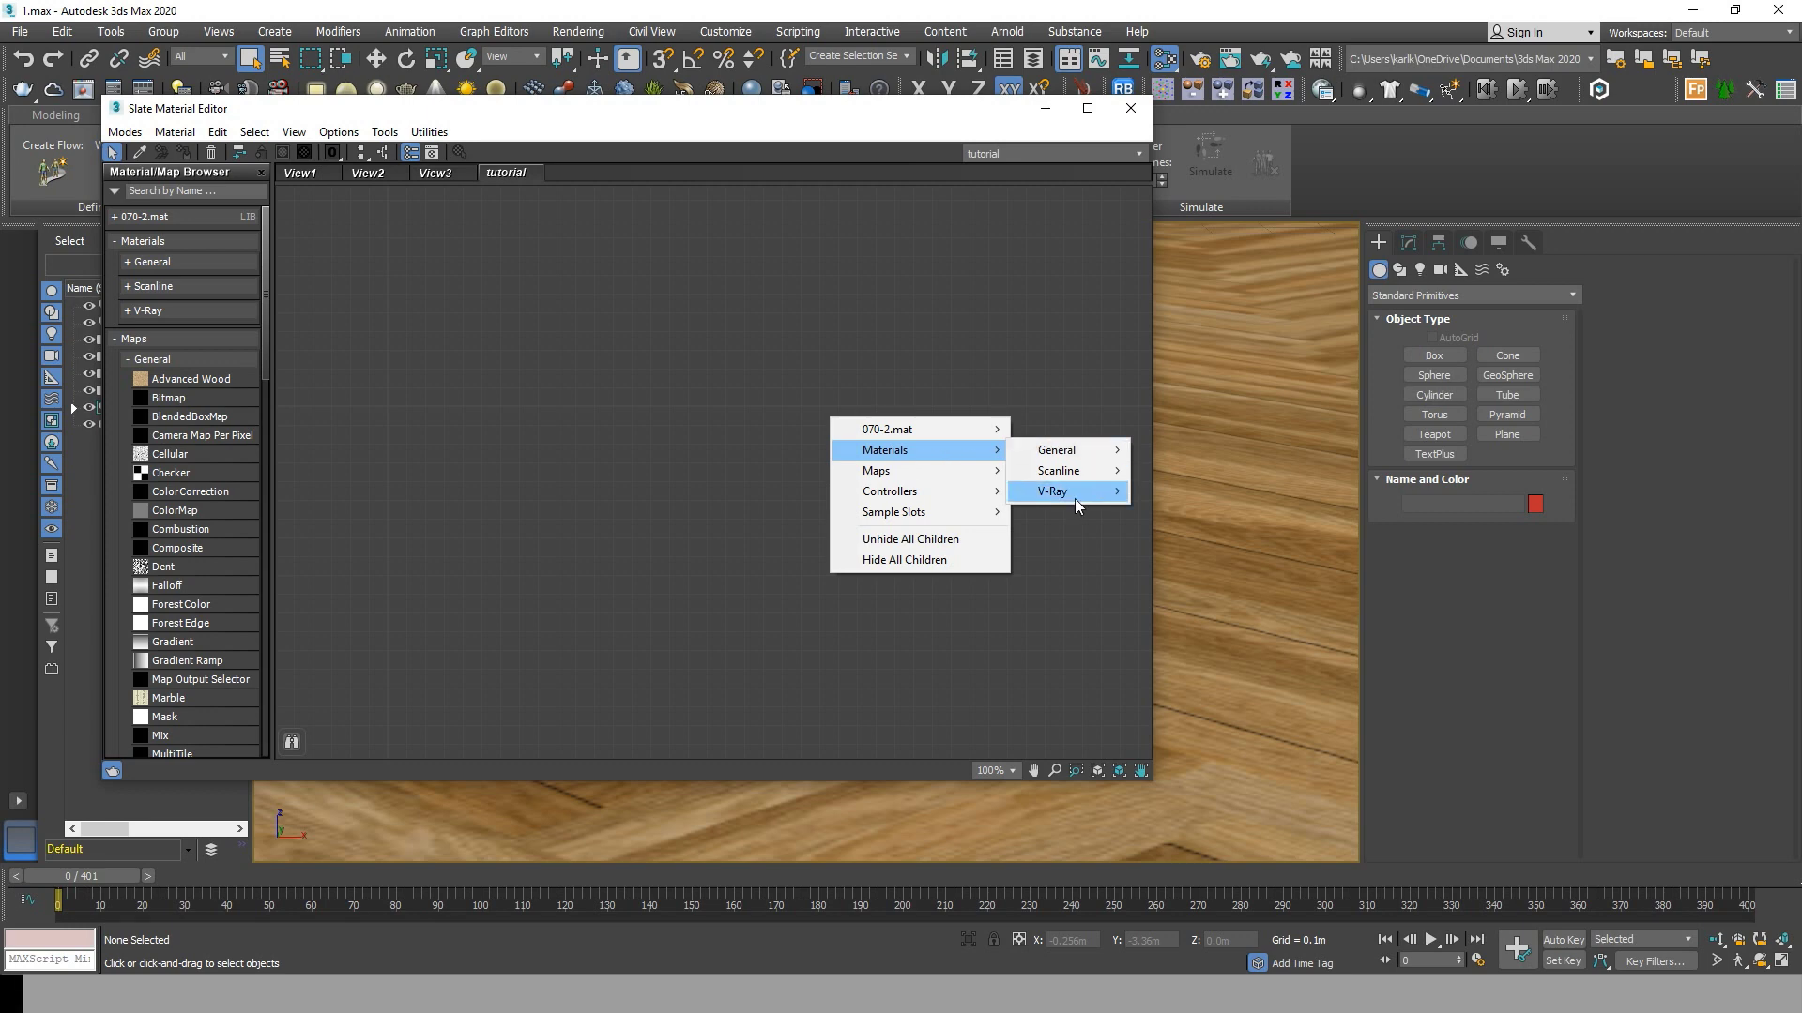
mouse_move(1074, 498)
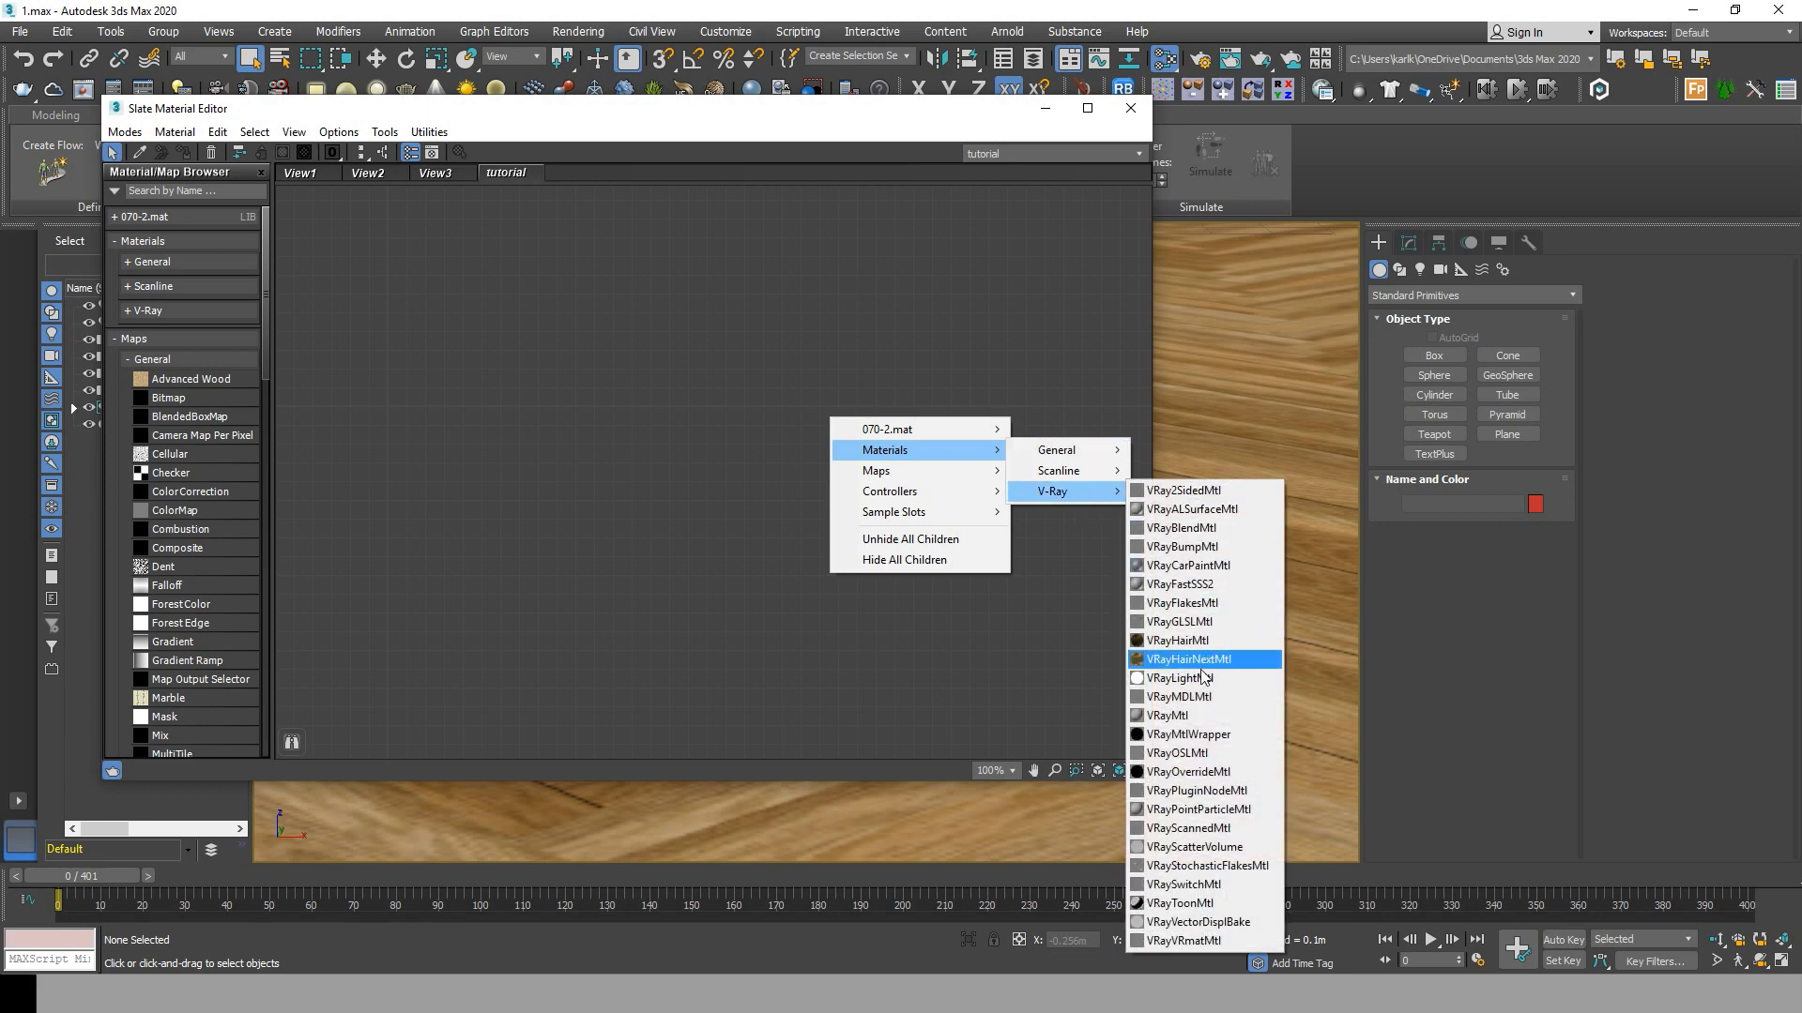
click(1168, 715)
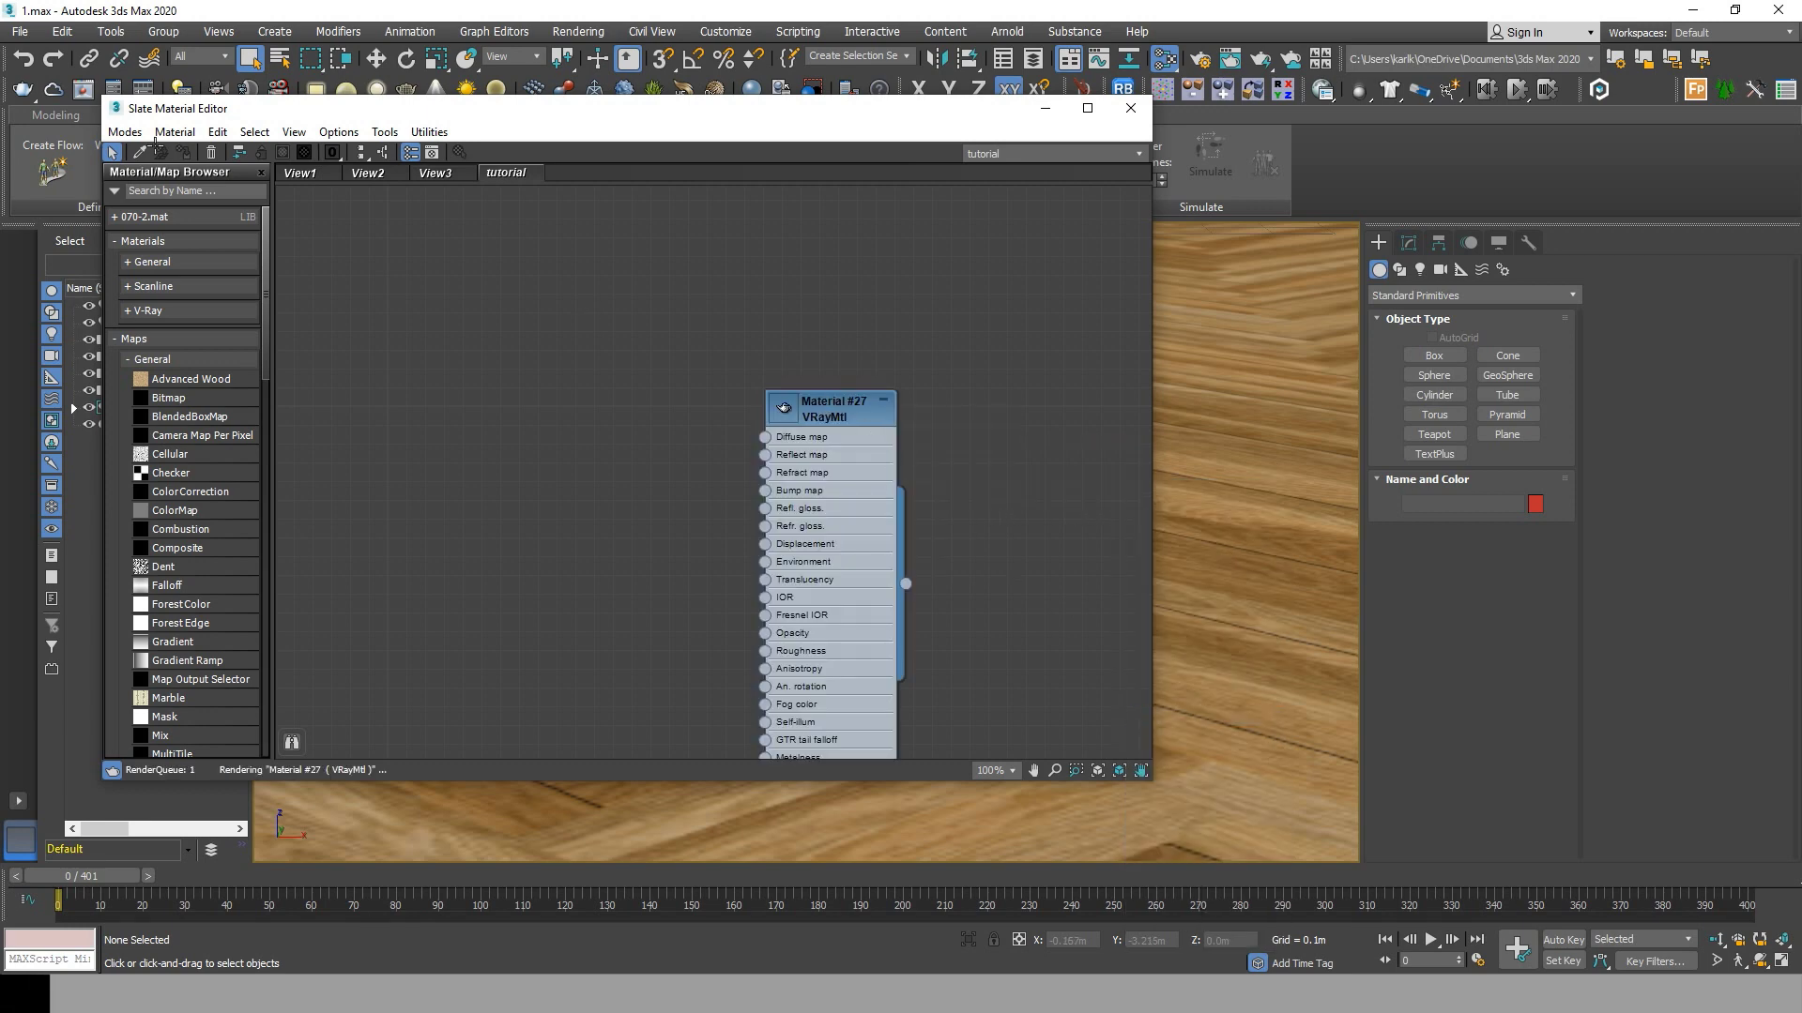
drag(821, 420, 821, 345)
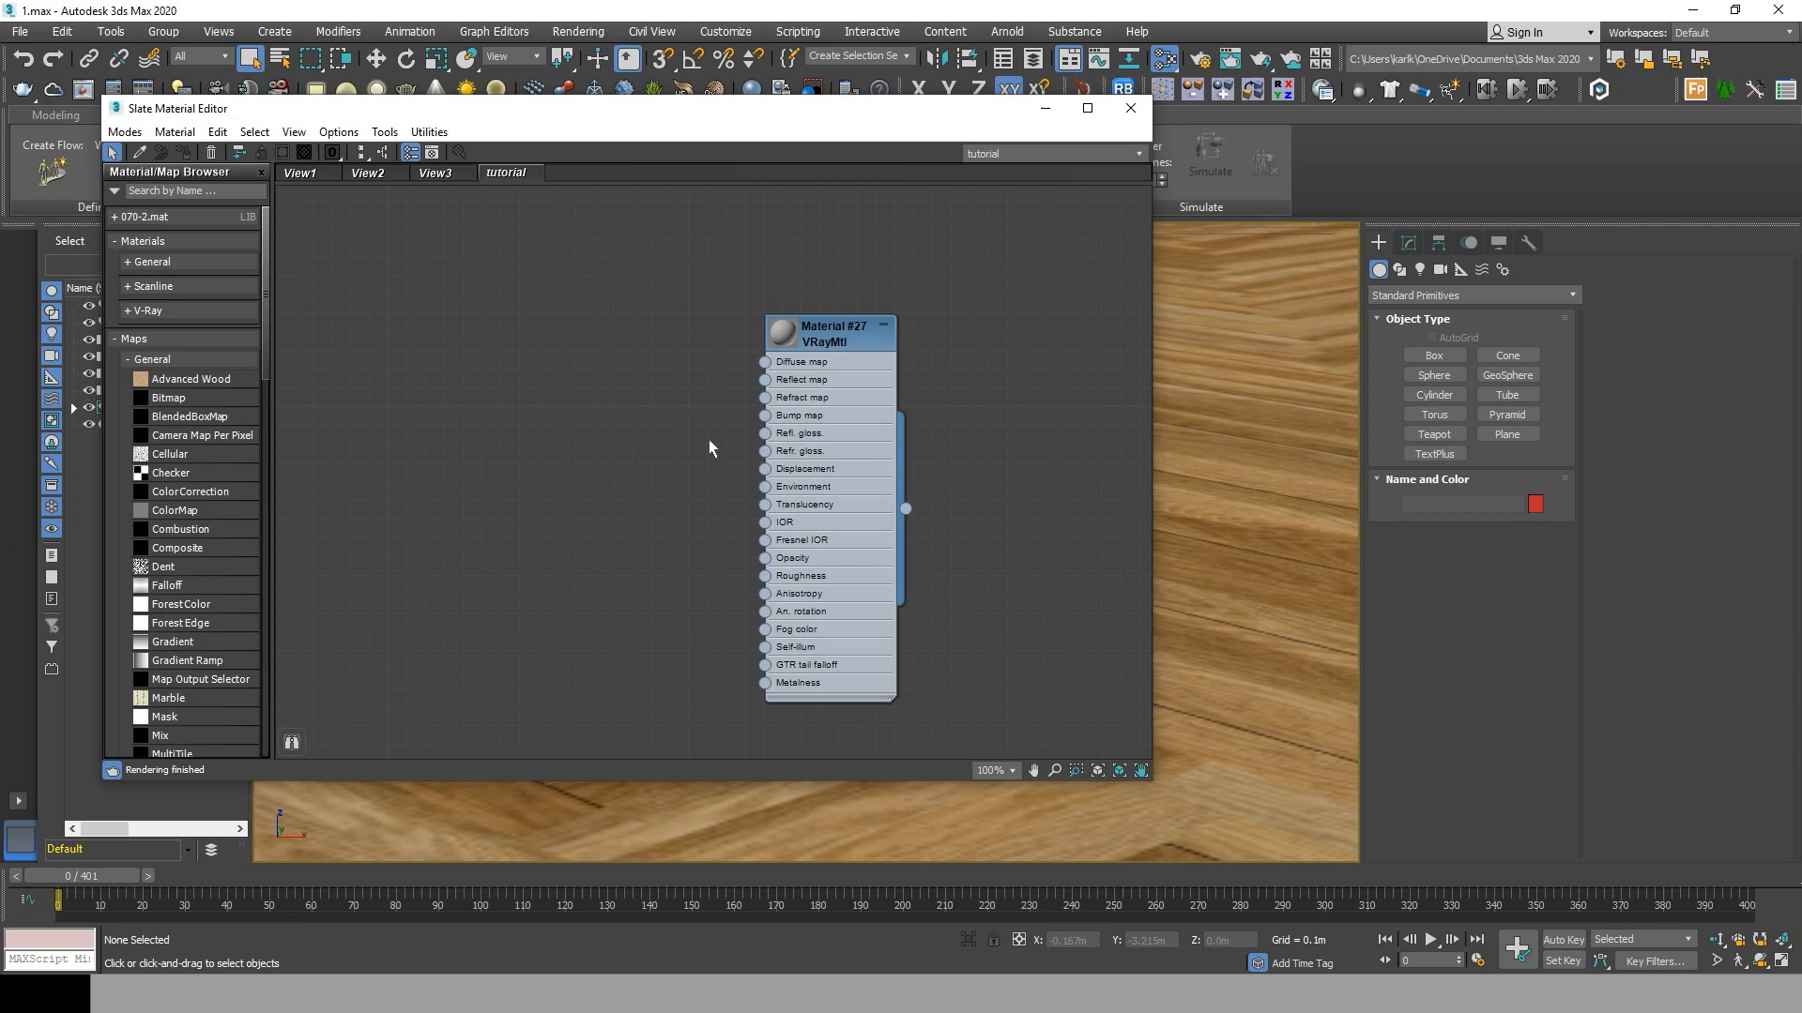
Connect a Composite map to the VRayMtl's Diffuse and add a second layer to it.
drag(643, 365, 644, 365)
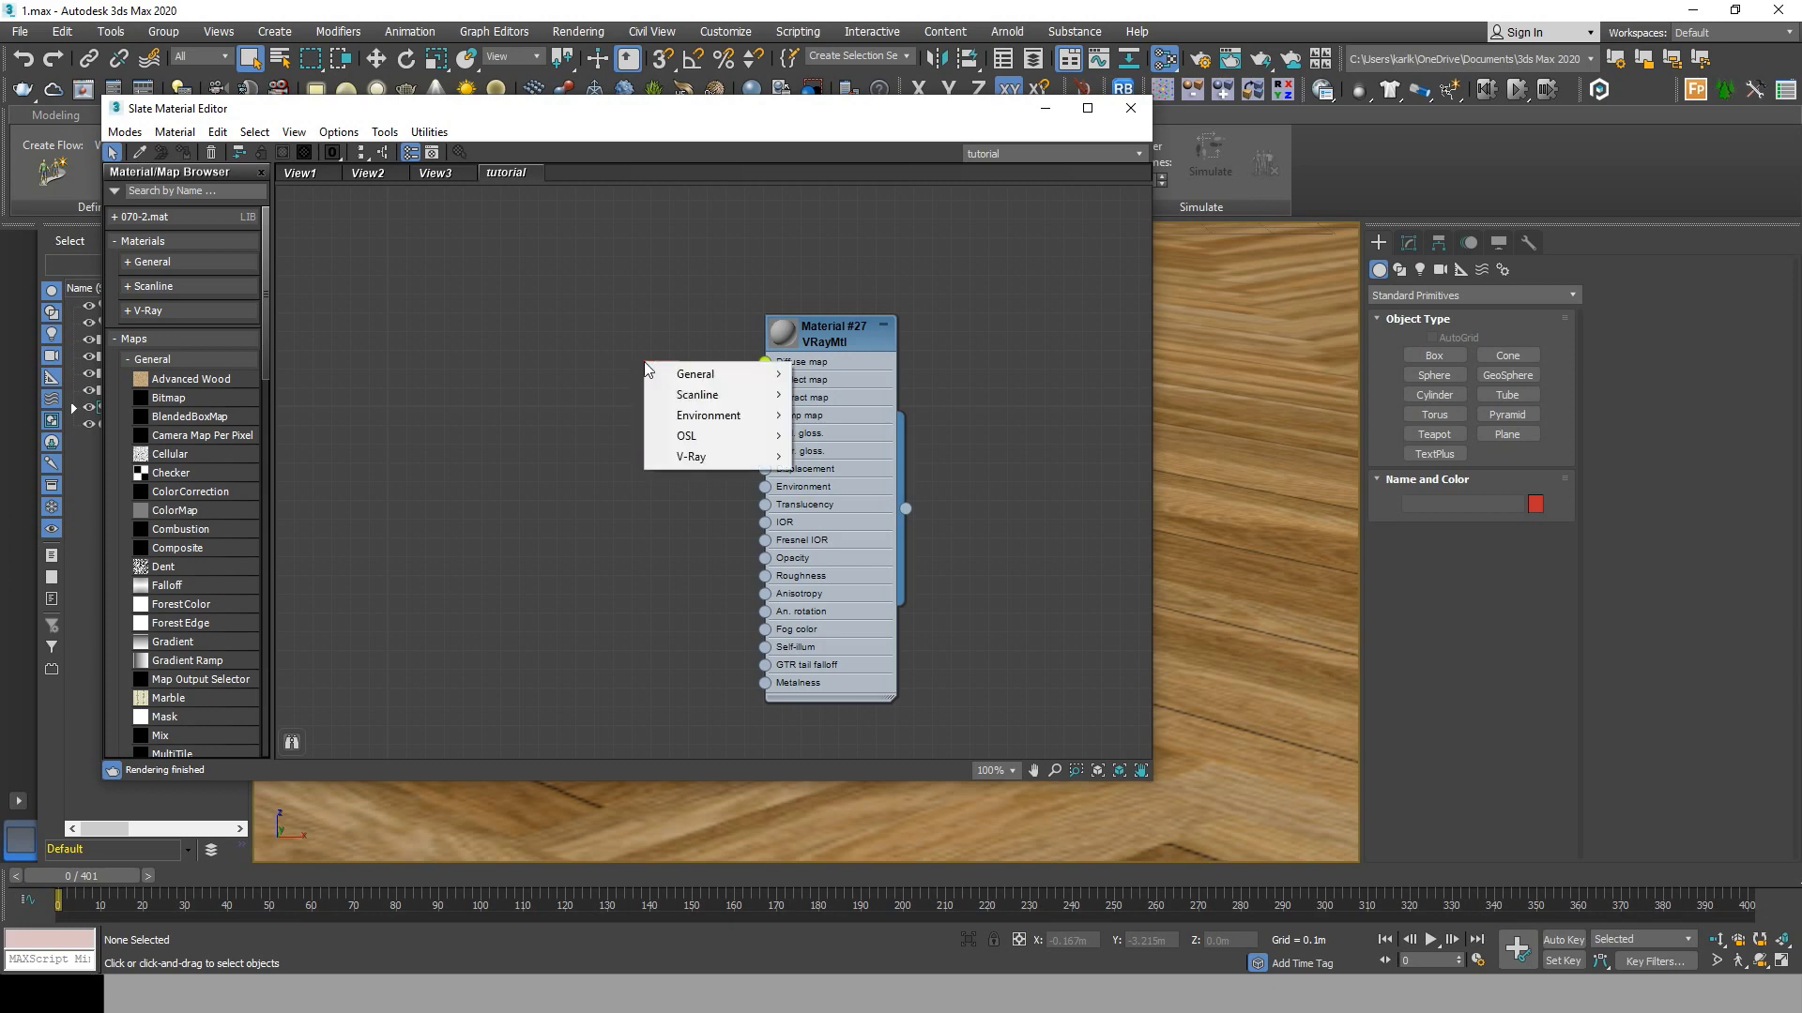
mouse_move(708, 384)
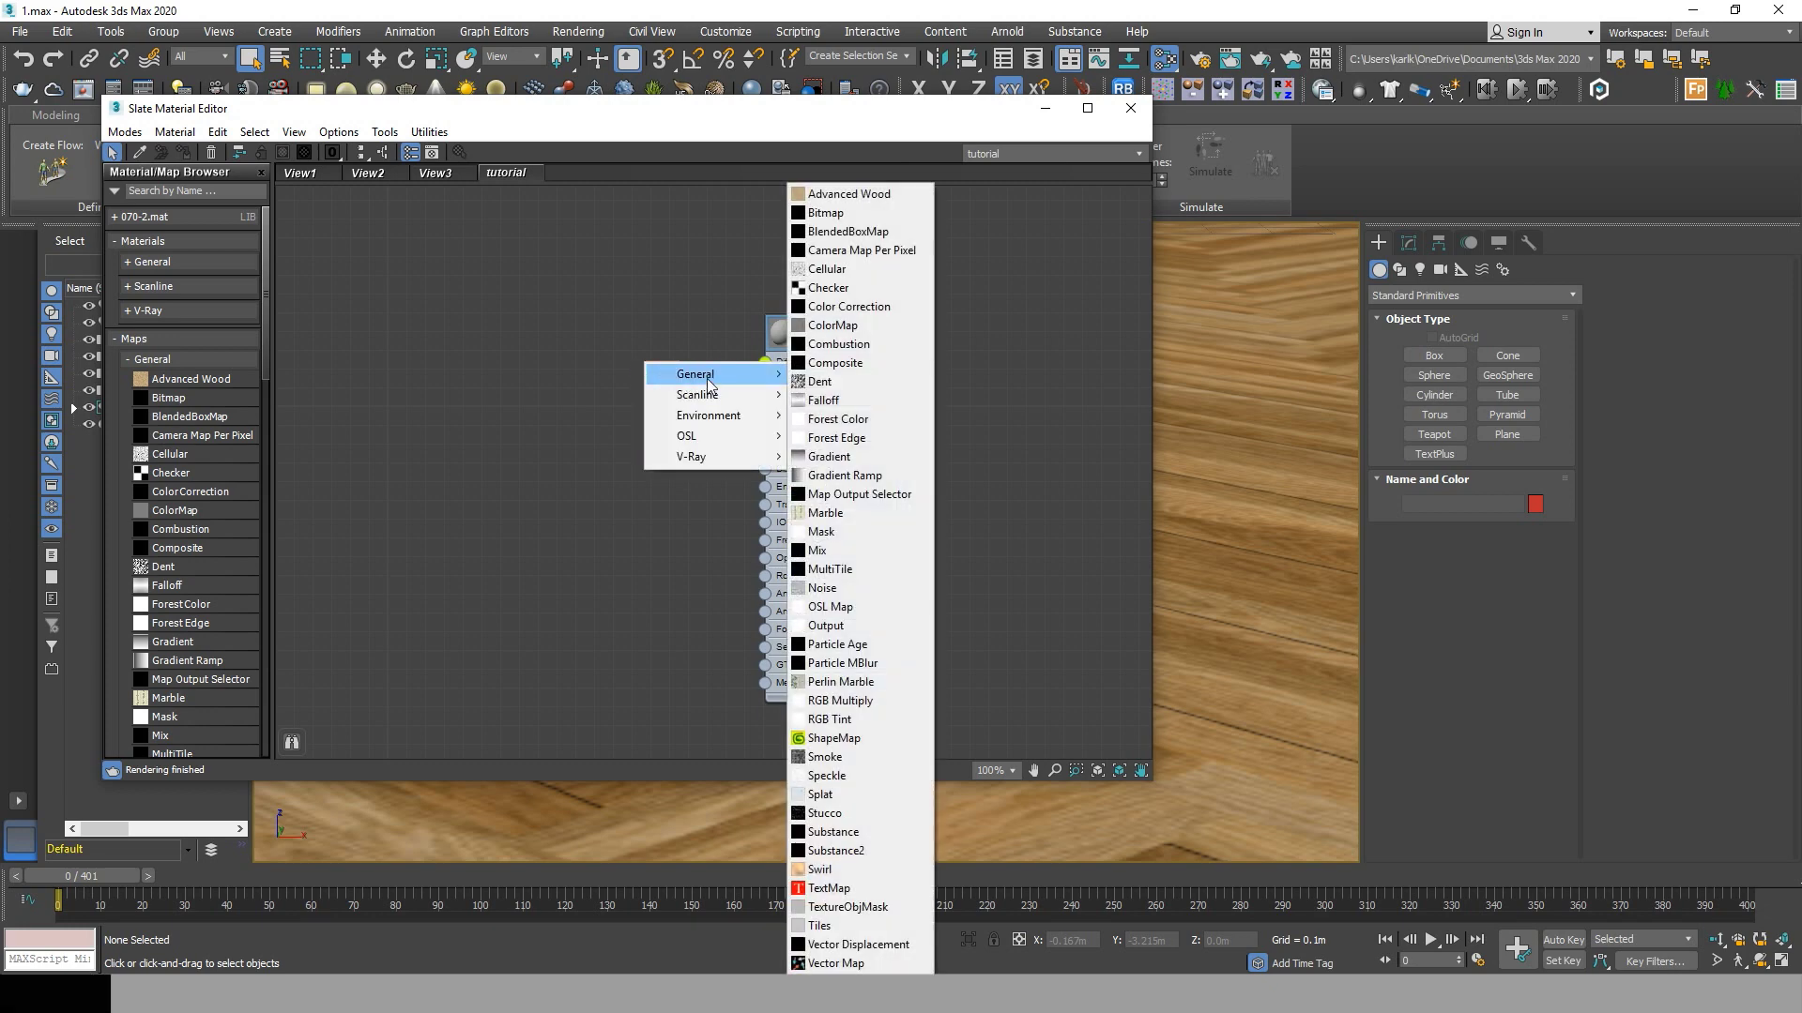
click(862, 363)
drag(657, 359, 575, 347)
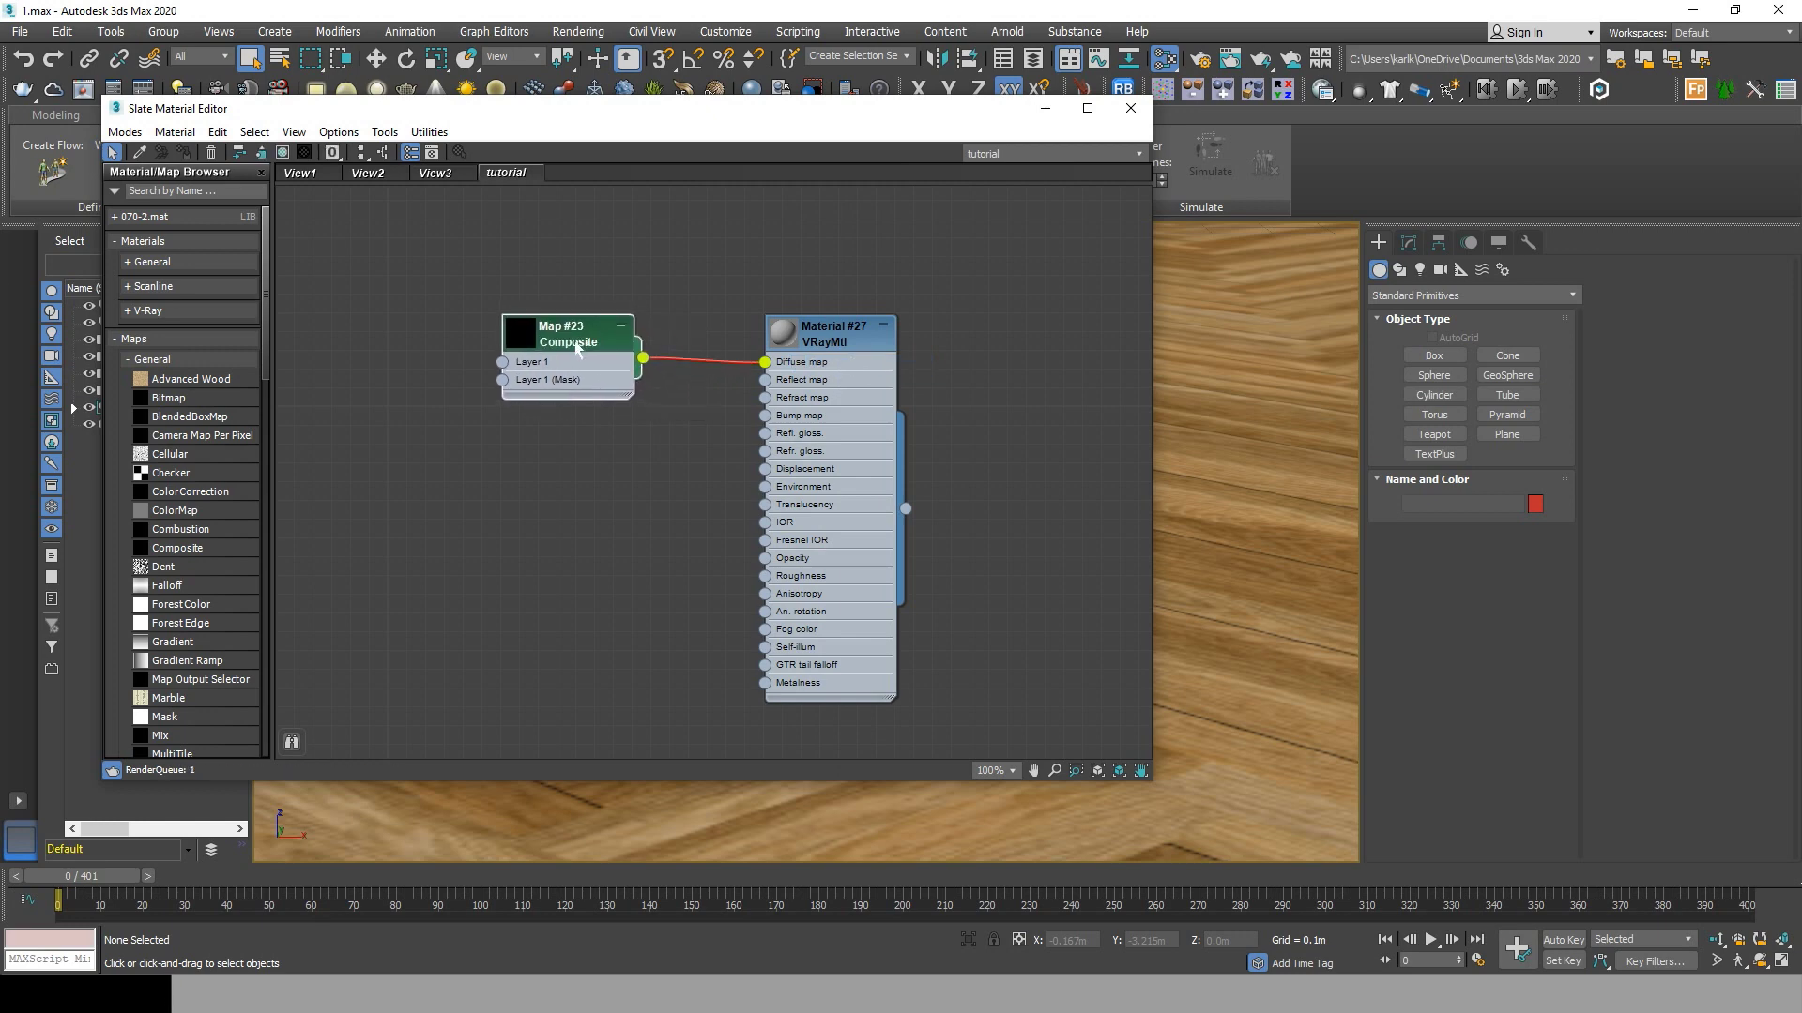
double_click(576, 348)
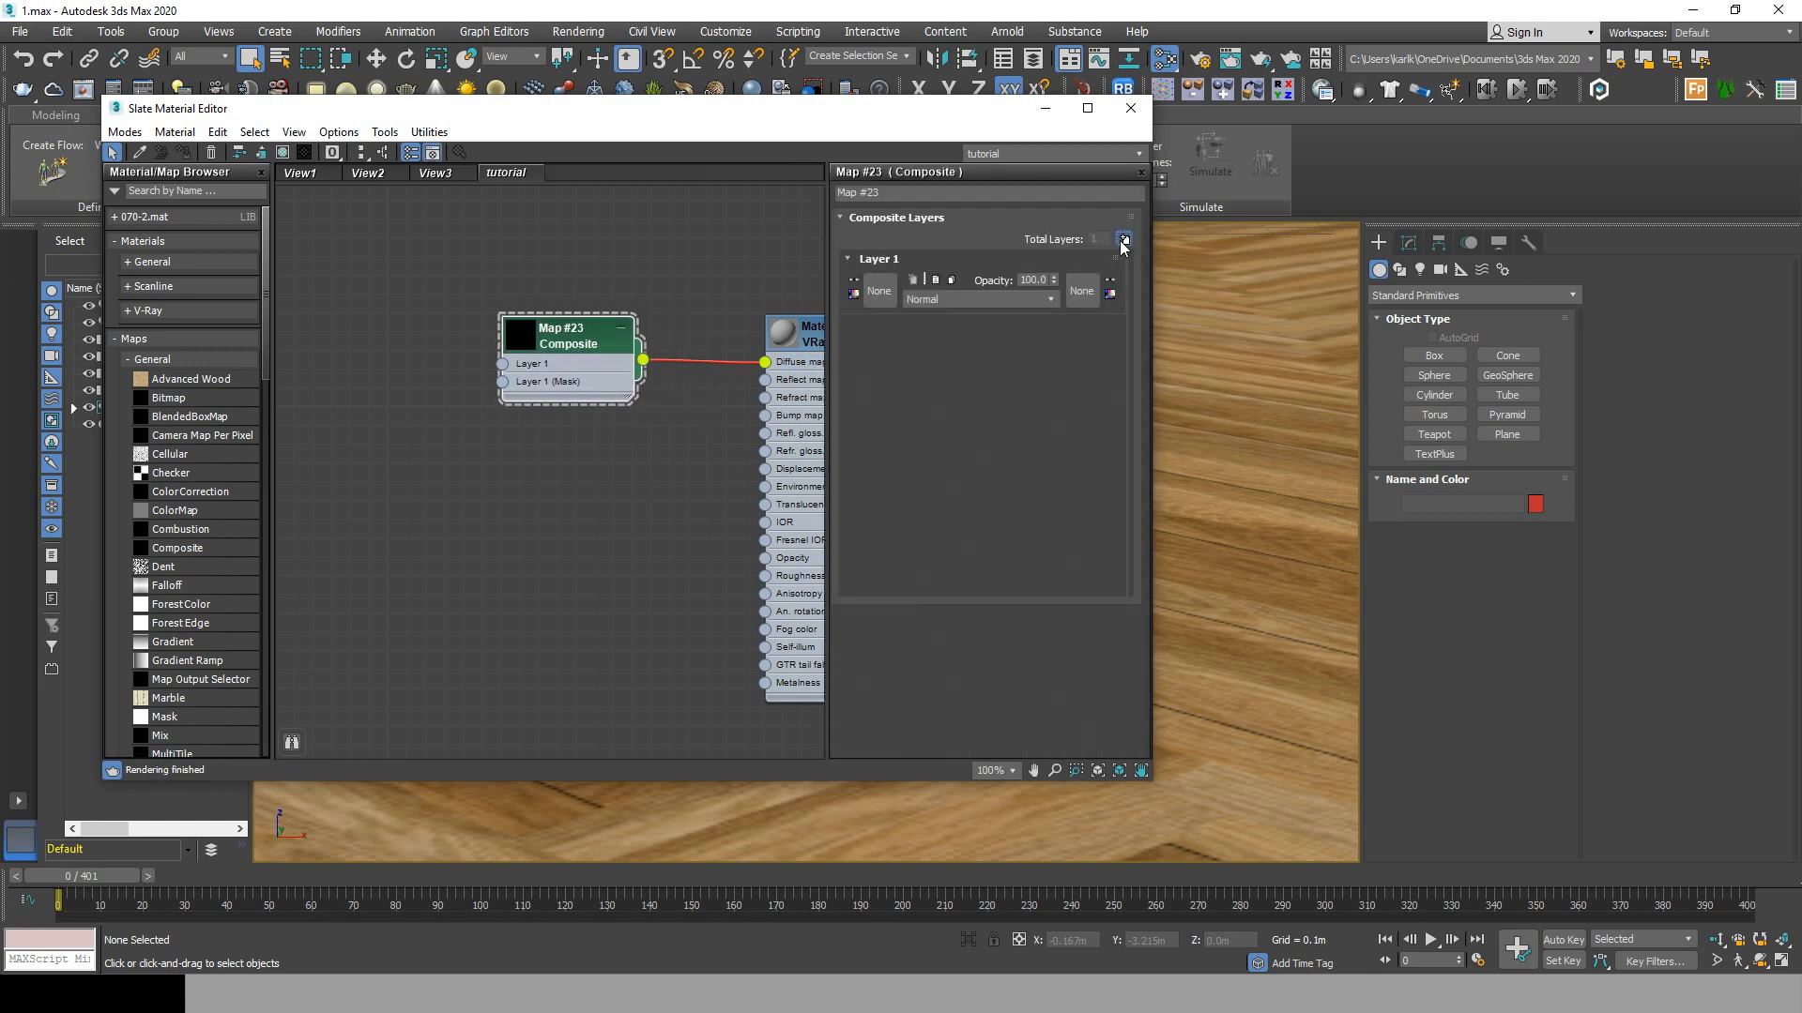
click(1123, 240)
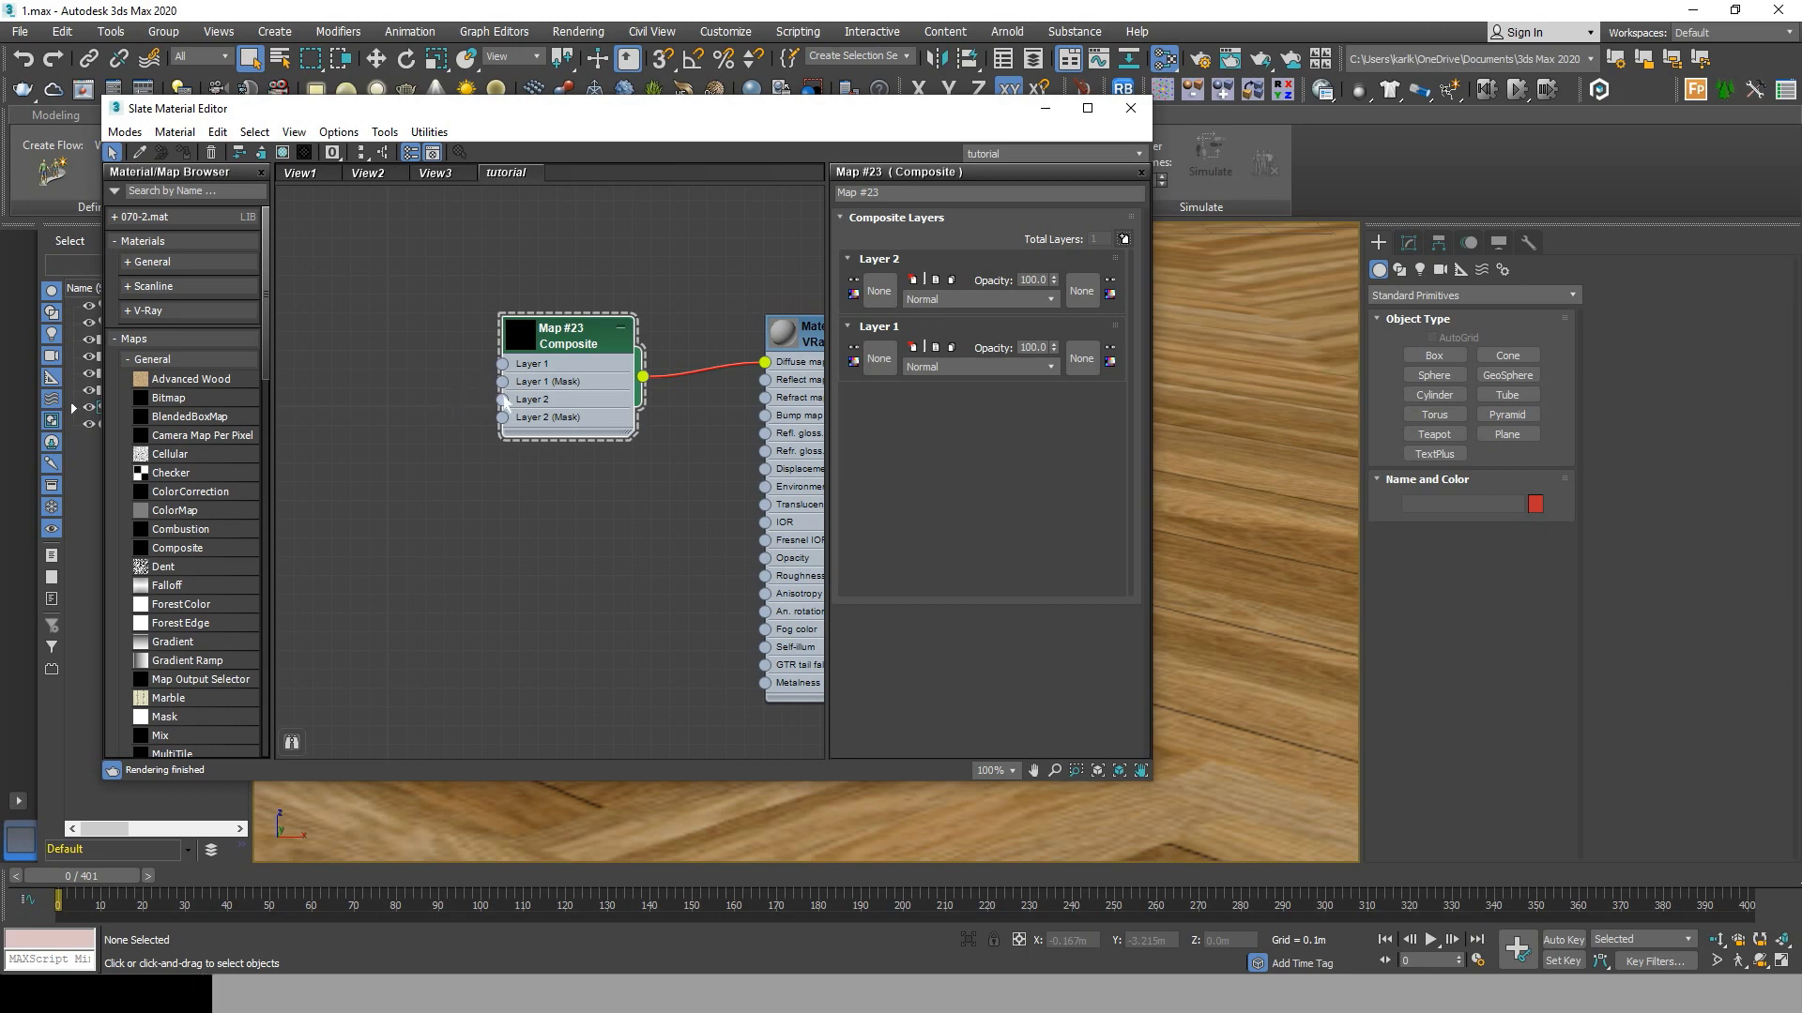
Add a Bitmap to Composite Layer 2 and pick the AO_8K.jpg image.
drag(504, 400, 371, 396)
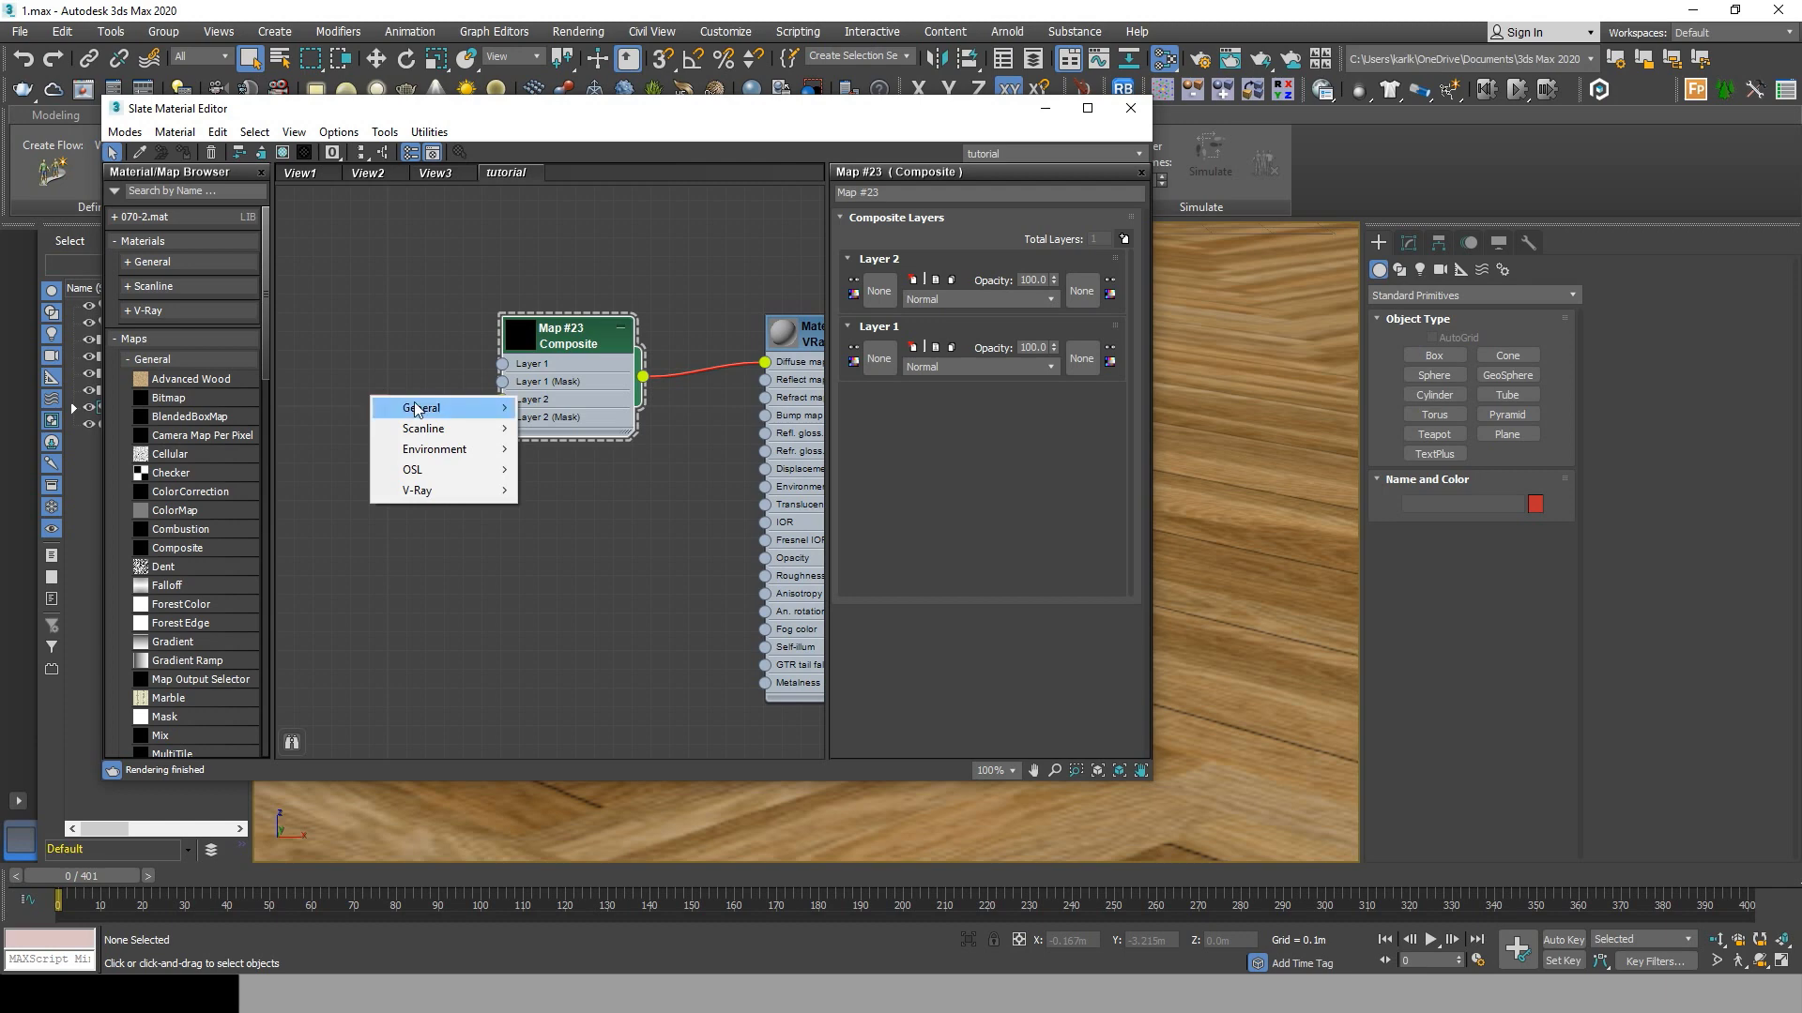
mouse_move(418, 409)
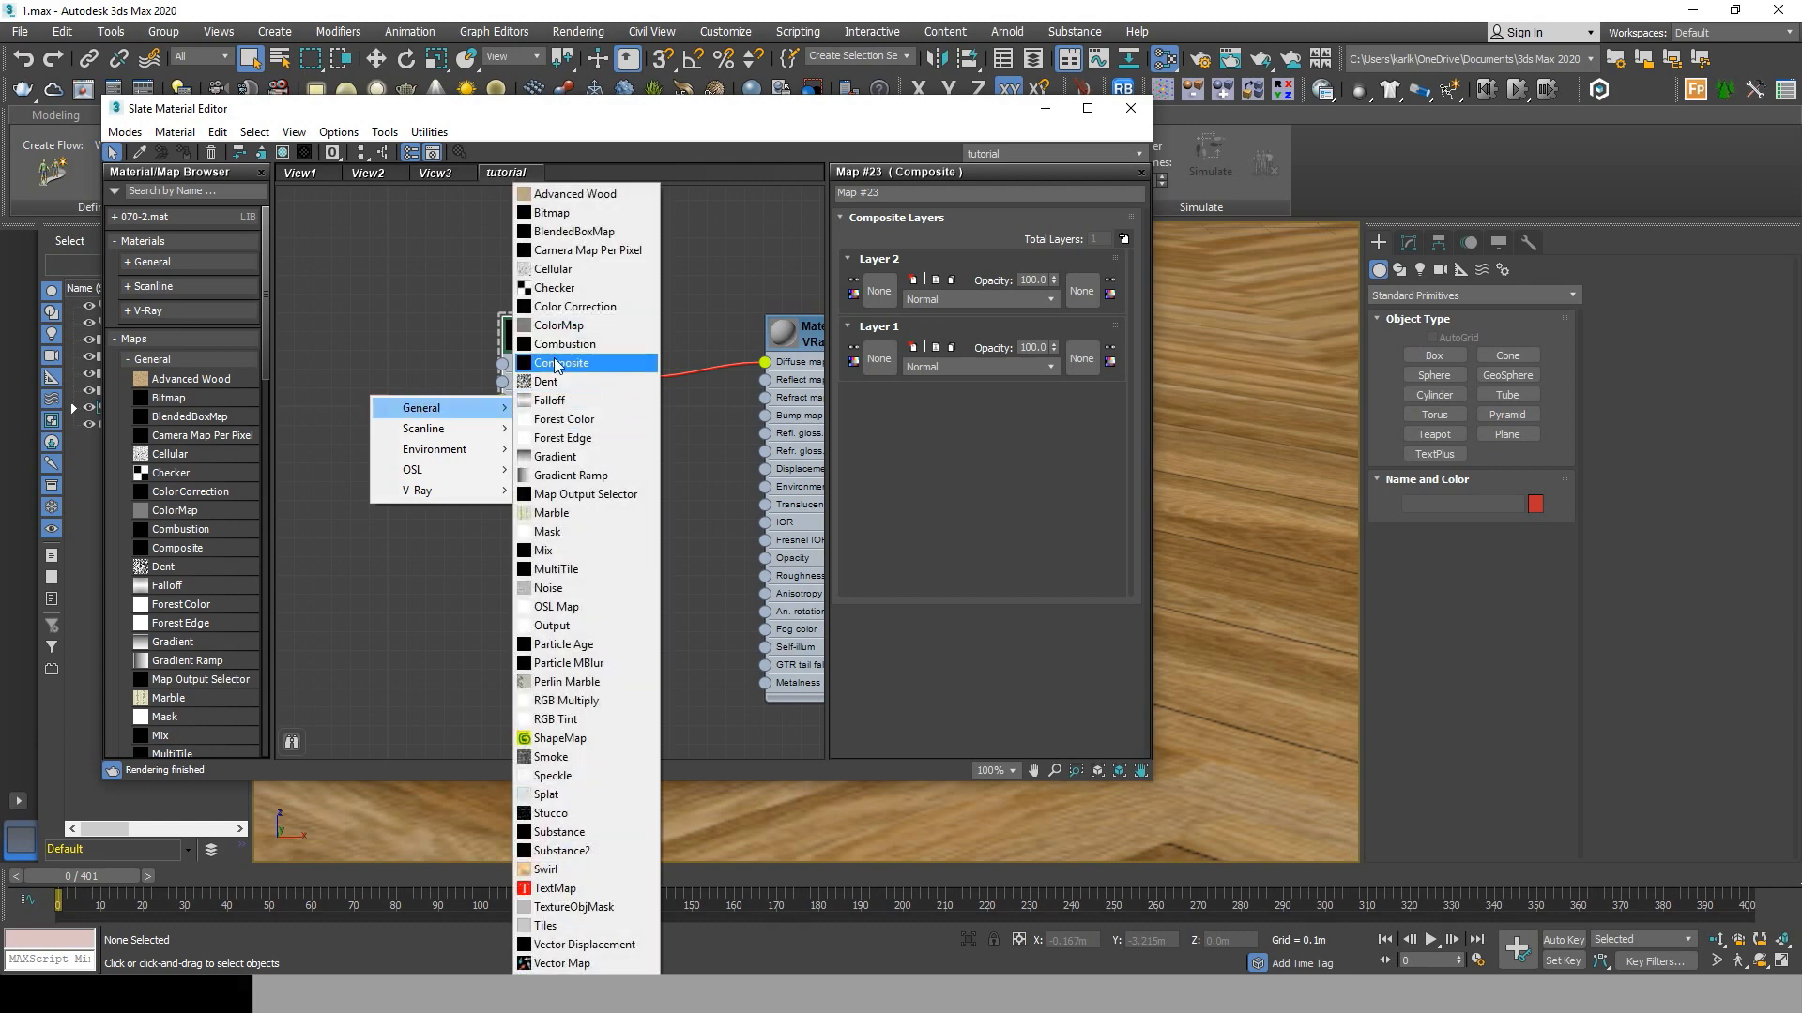
click(583, 214)
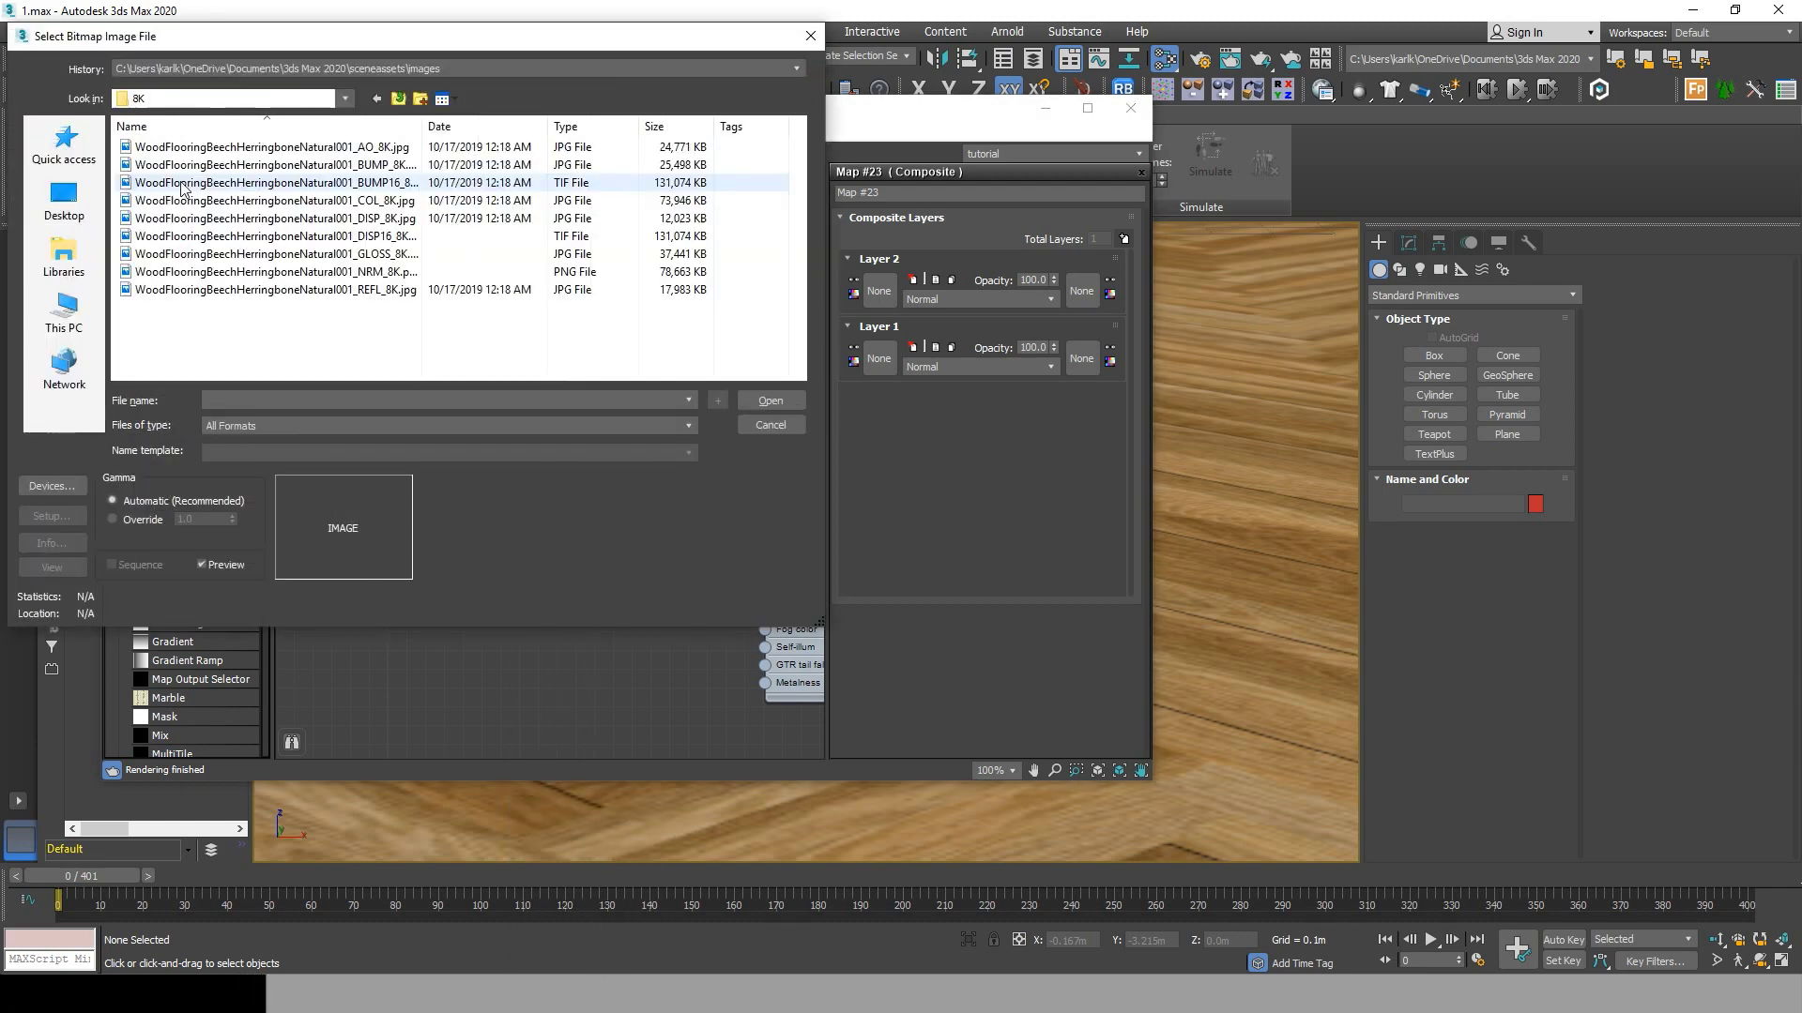
drag(423, 126, 457, 126)
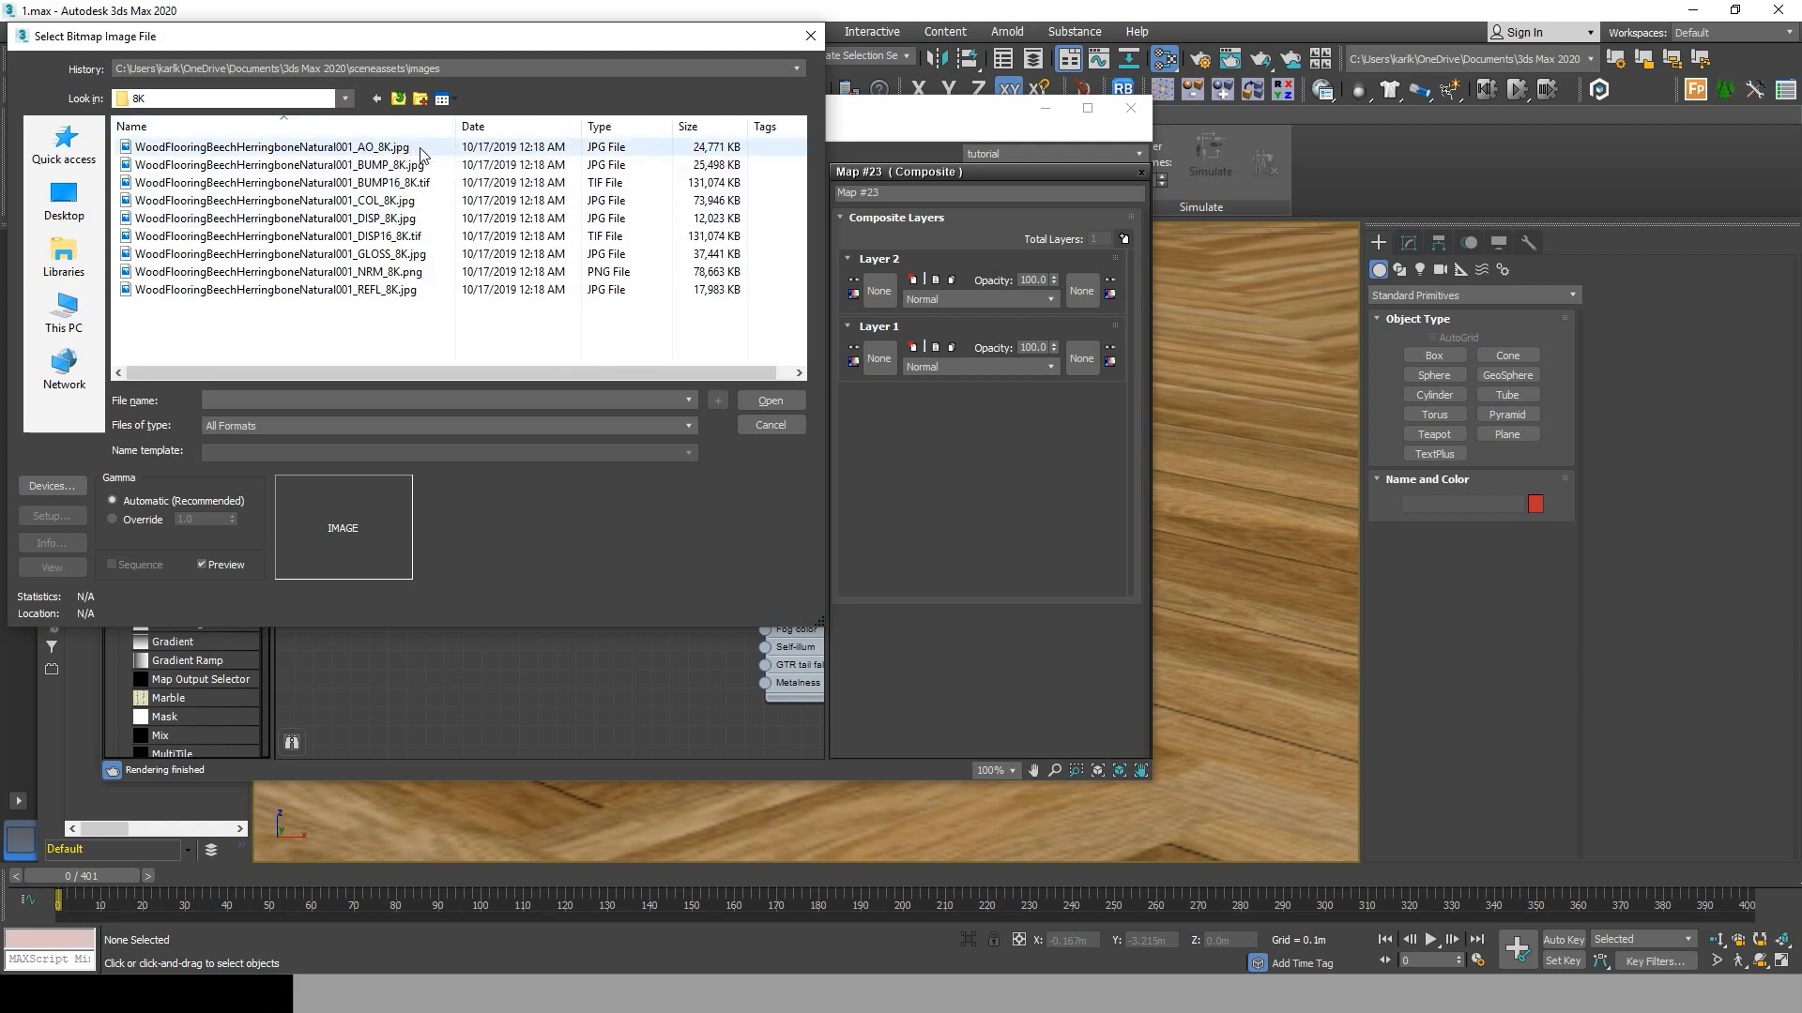
click(417, 148)
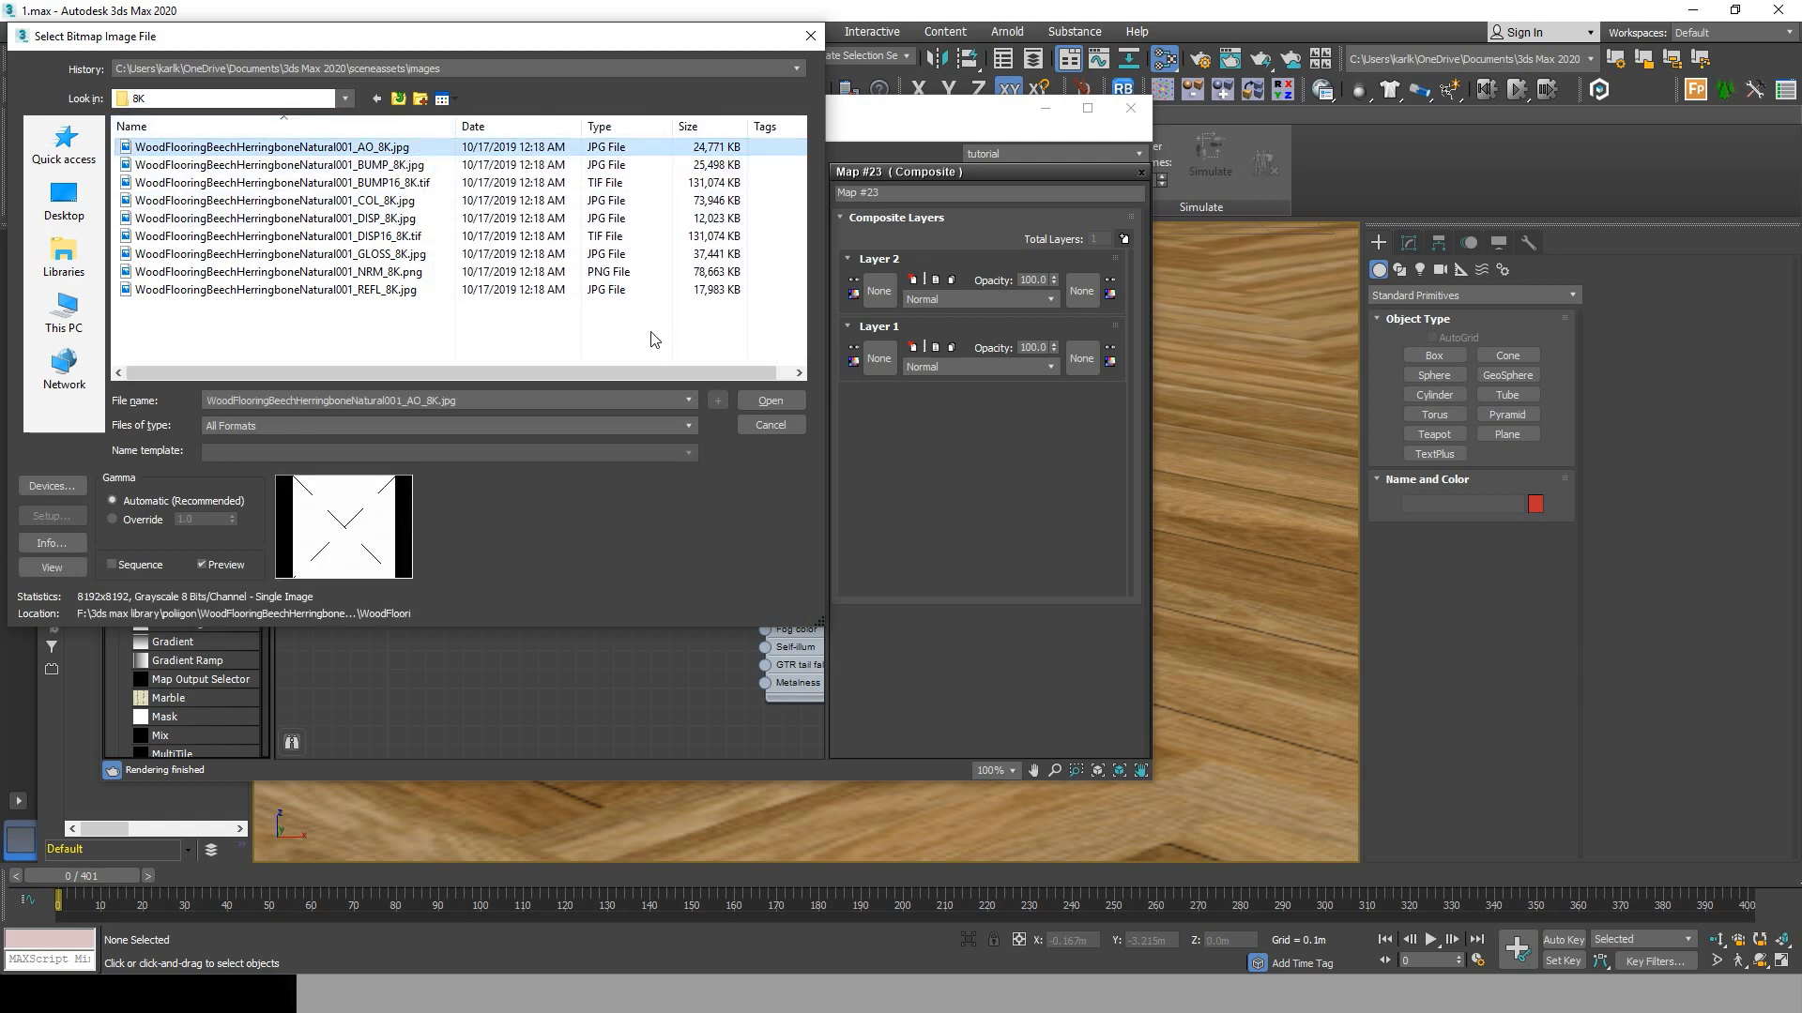
Load the AO_8K image into Bitmap Map #24 and set Layer 2's blend mode to Multiply.
click(765, 401)
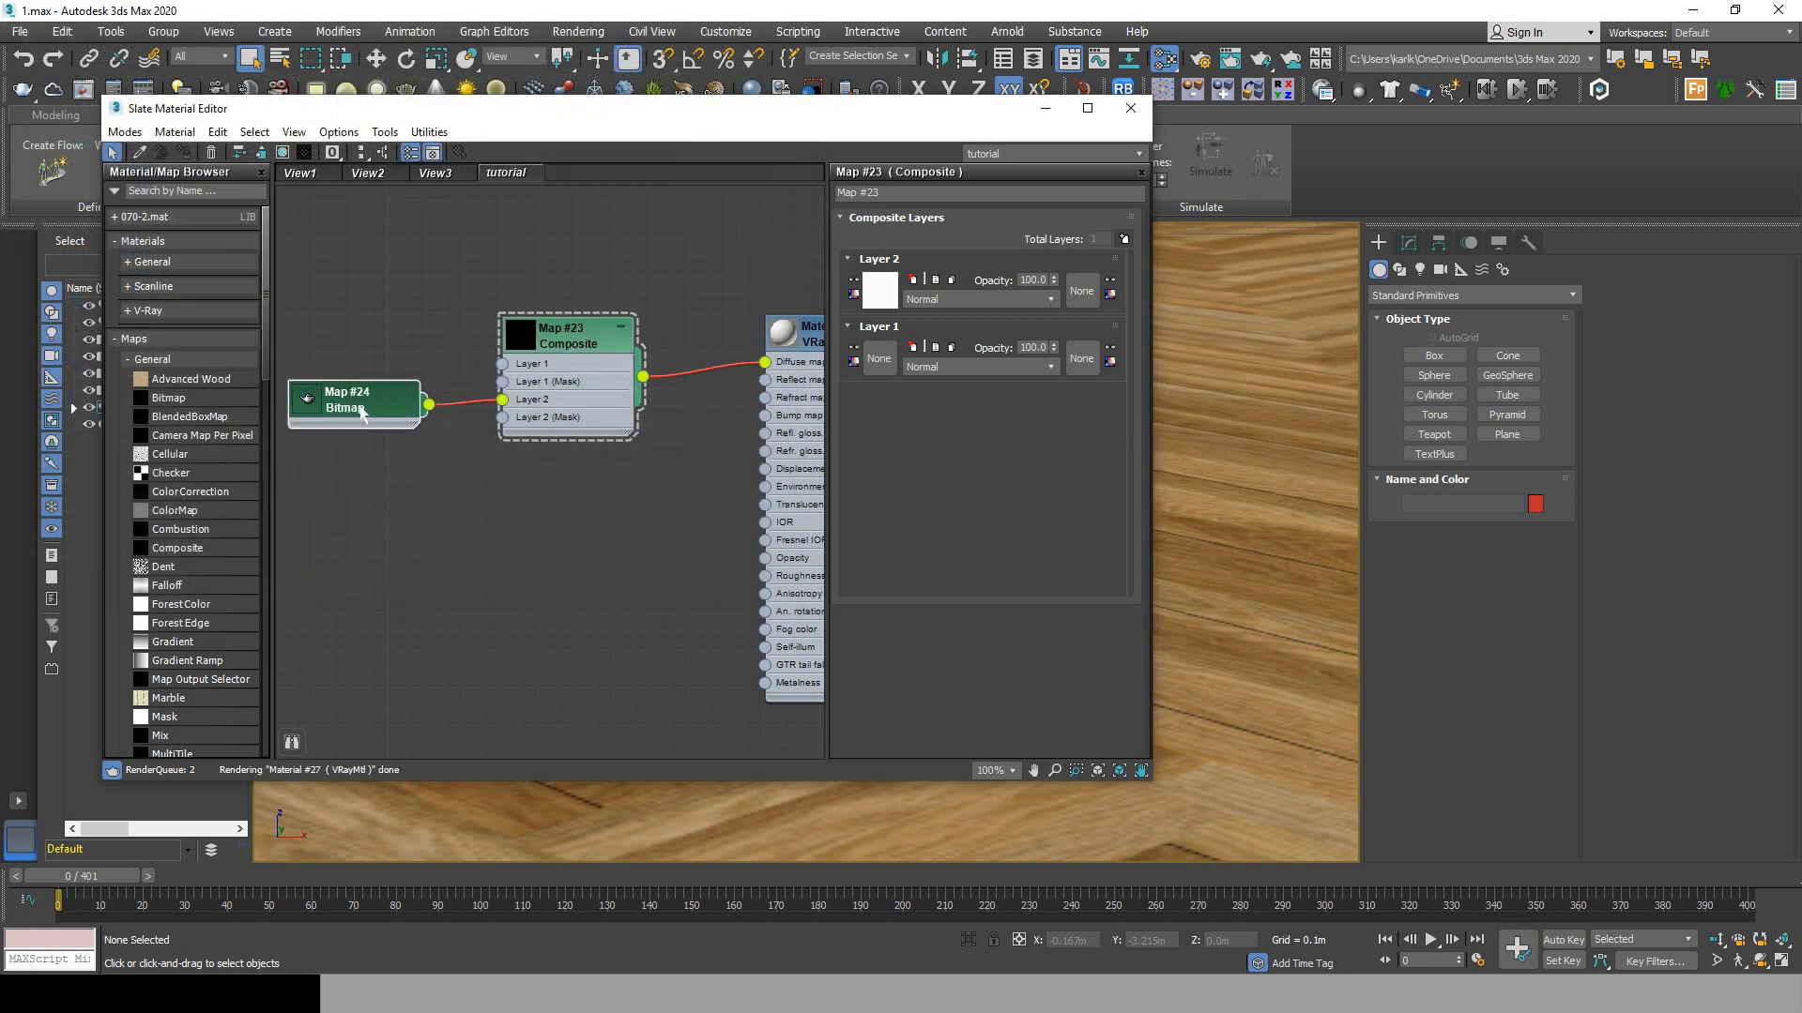
drag(366, 403, 370, 419)
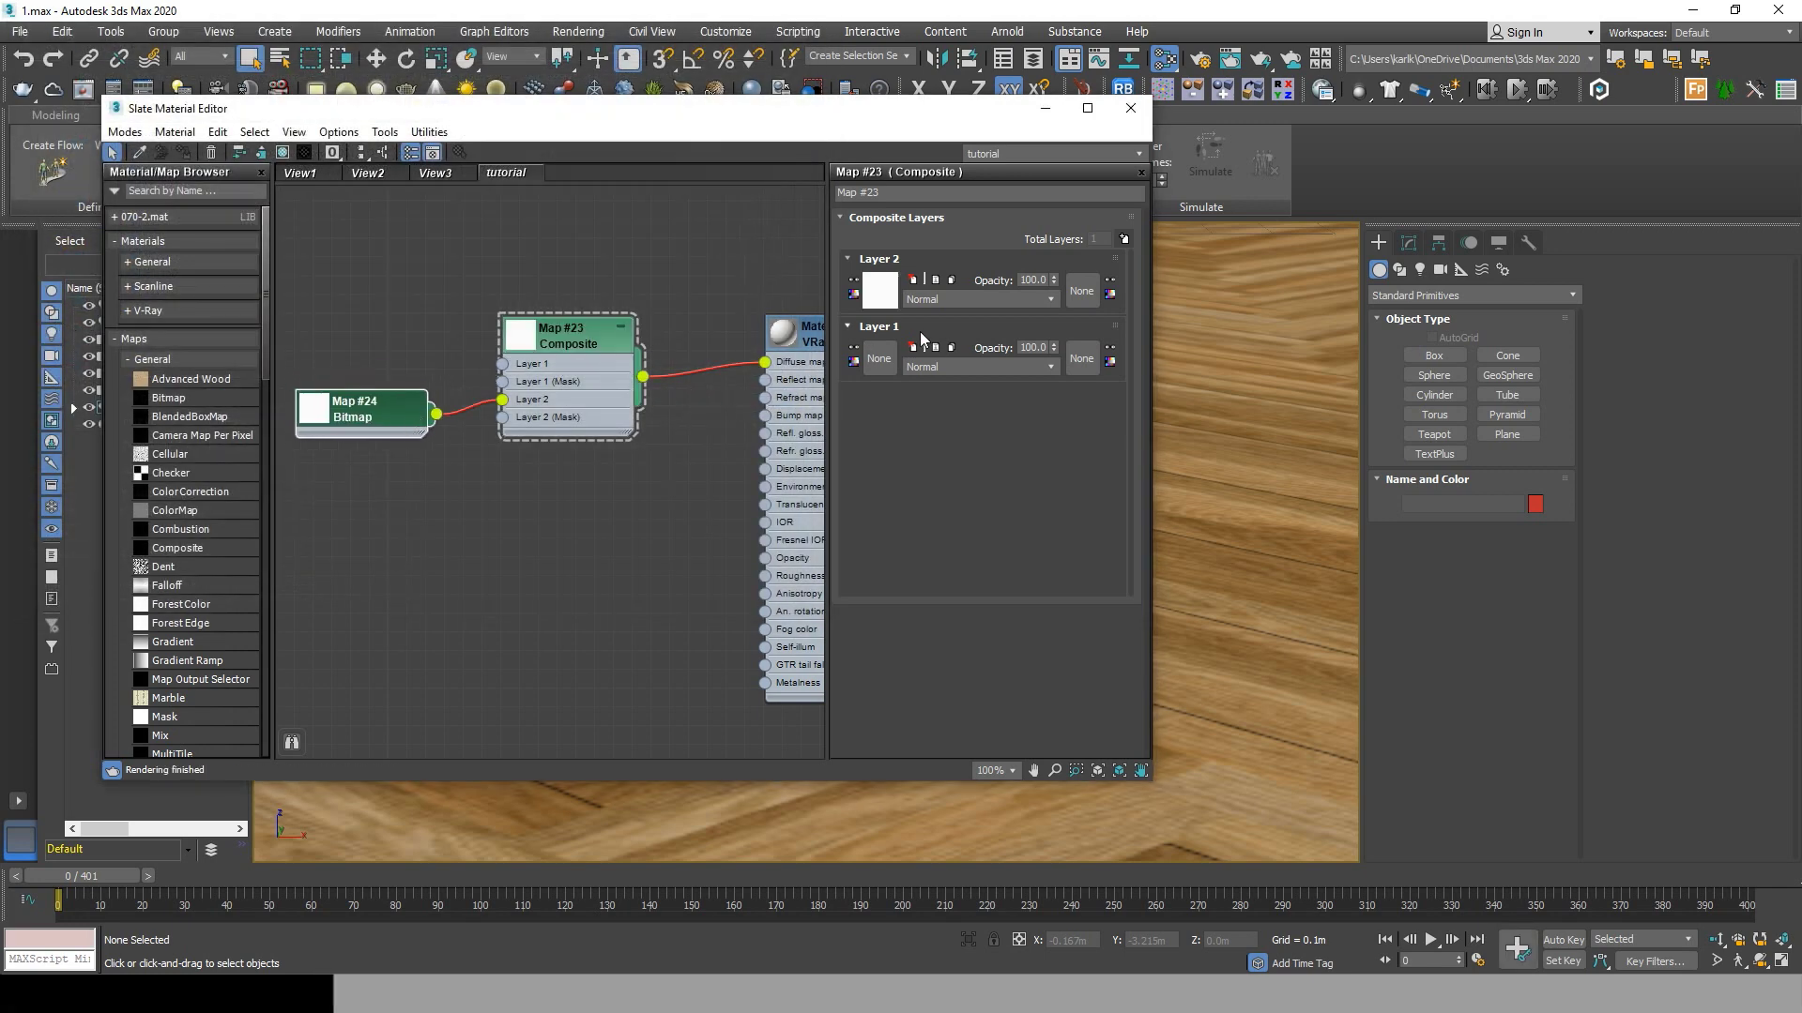
click(948, 302)
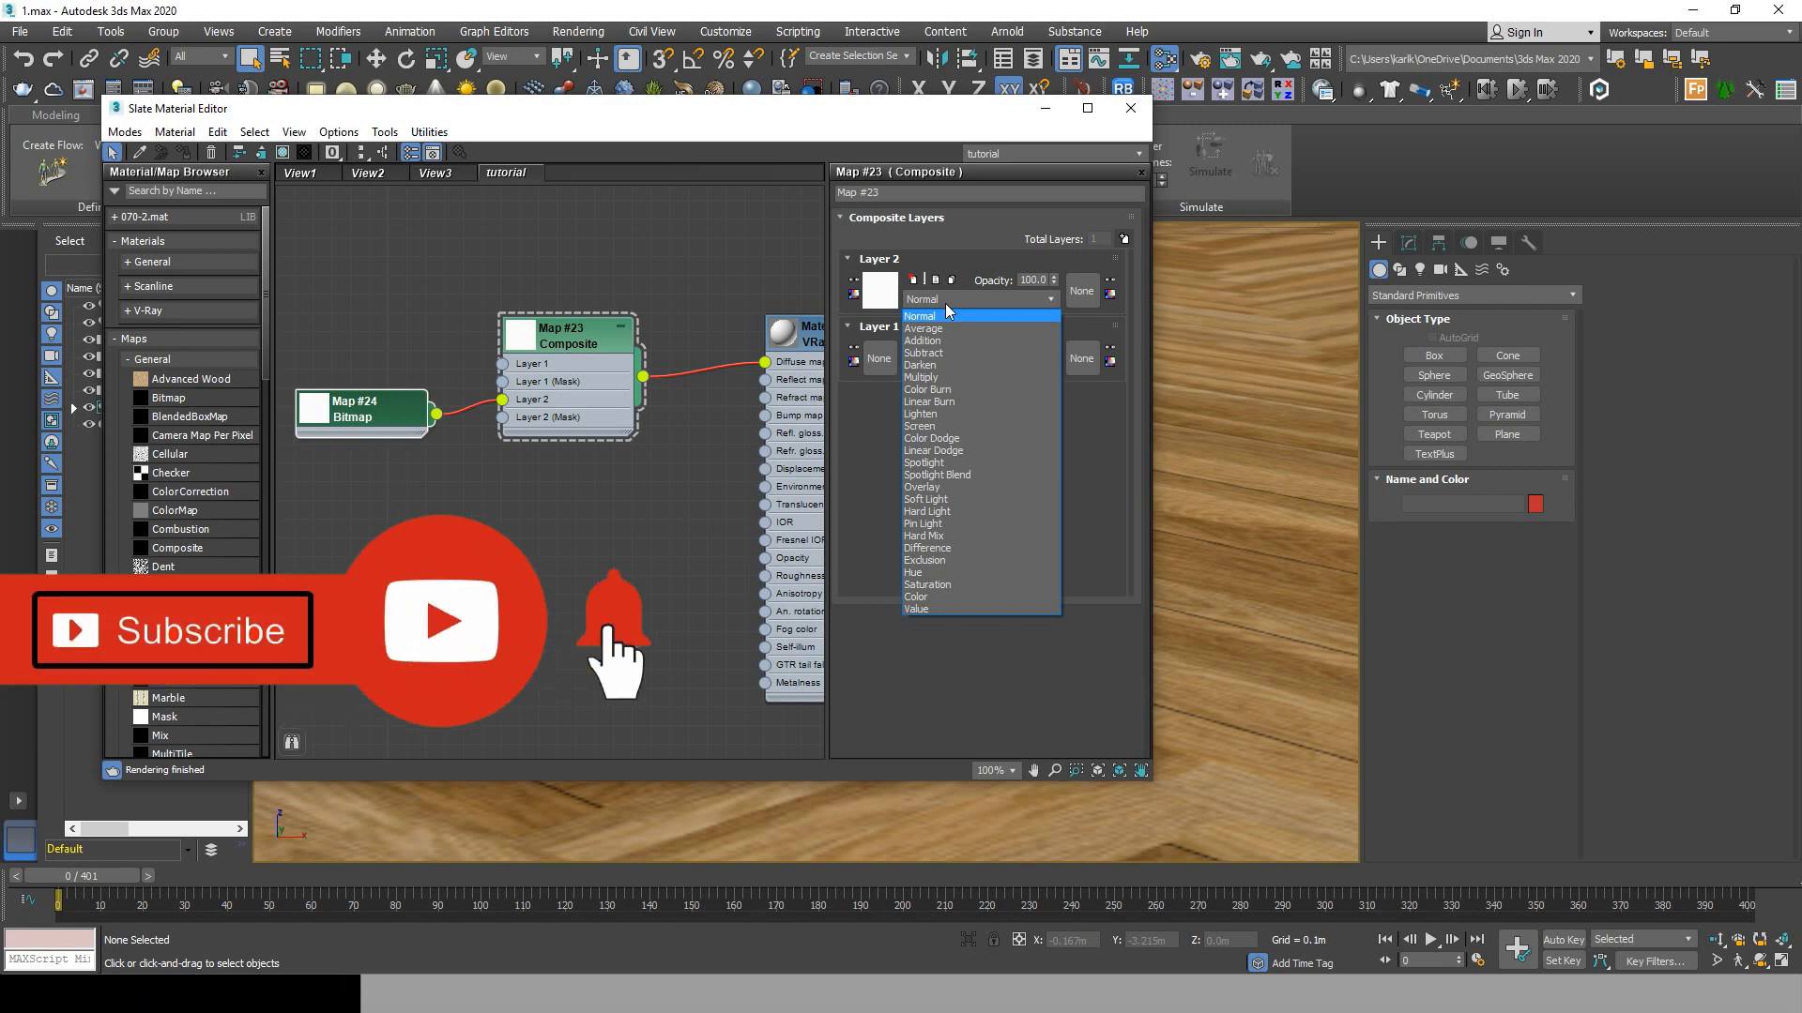
click(933, 377)
Add a Bitmap, Map #25, with the COL_8K.jpg image to Composite Layer 1.
drag(502, 363, 419, 345)
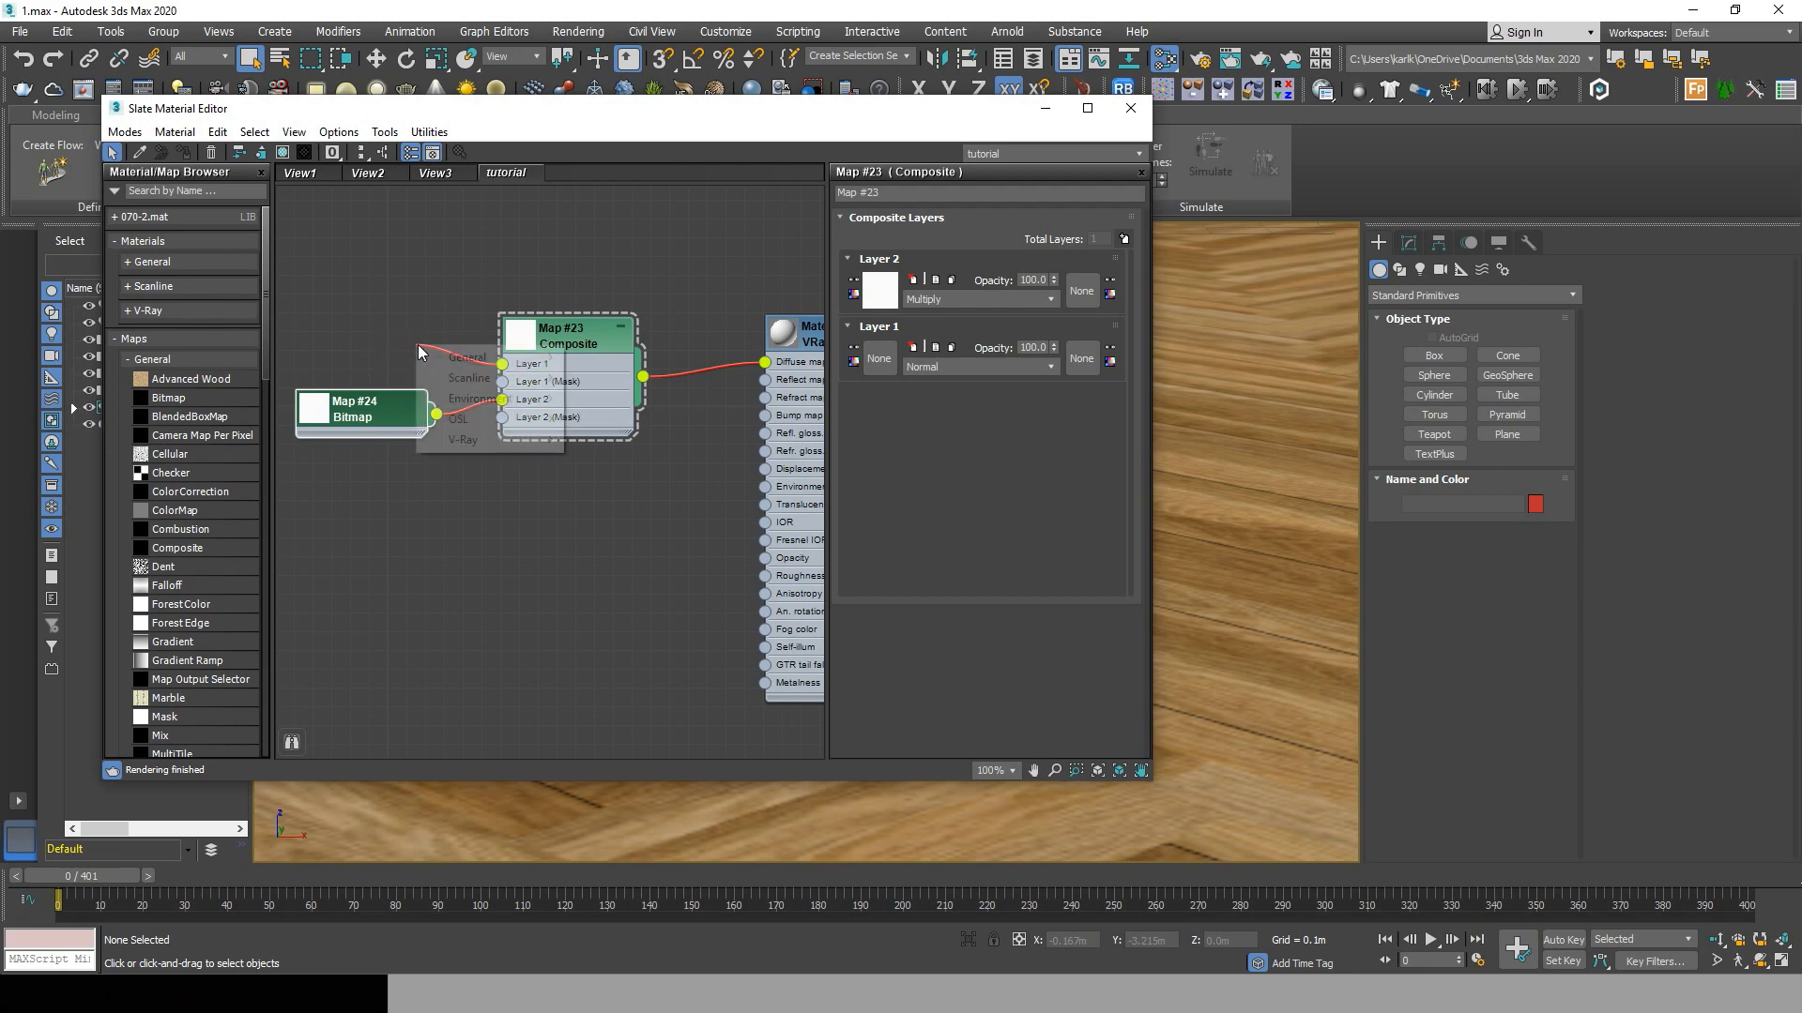
mouse_move(465, 359)
click(618, 213)
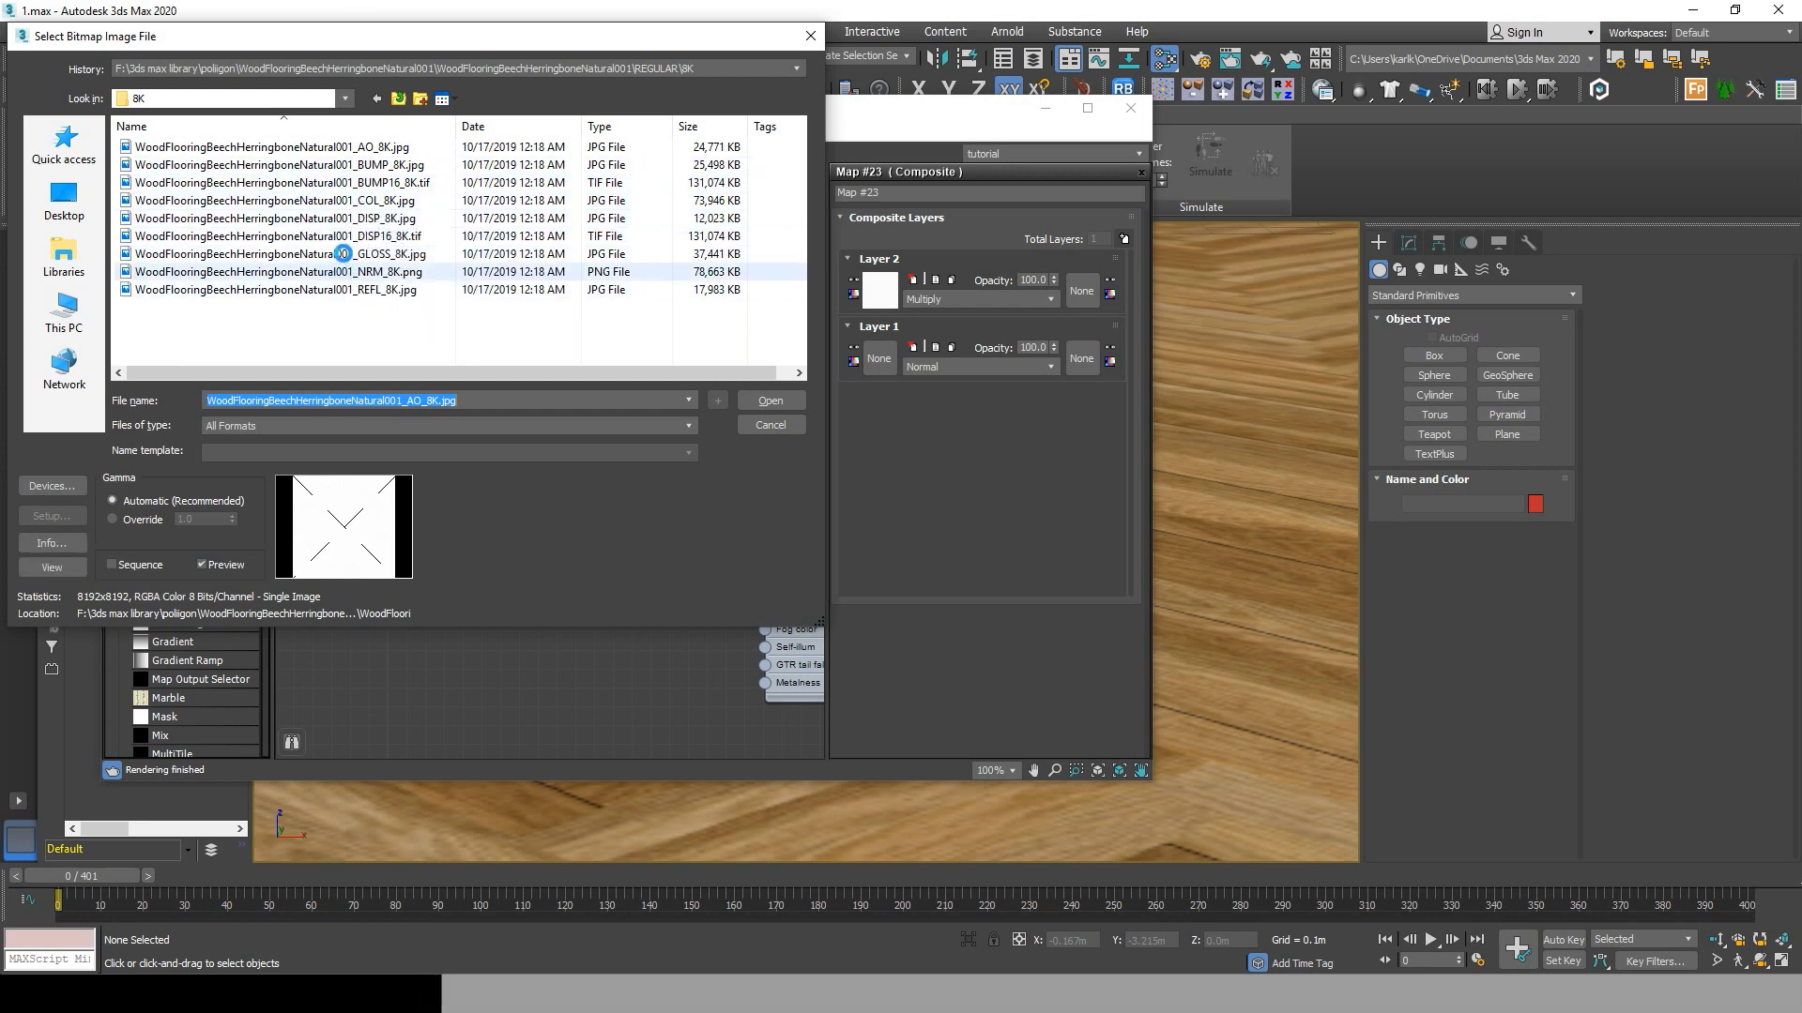
click(339, 202)
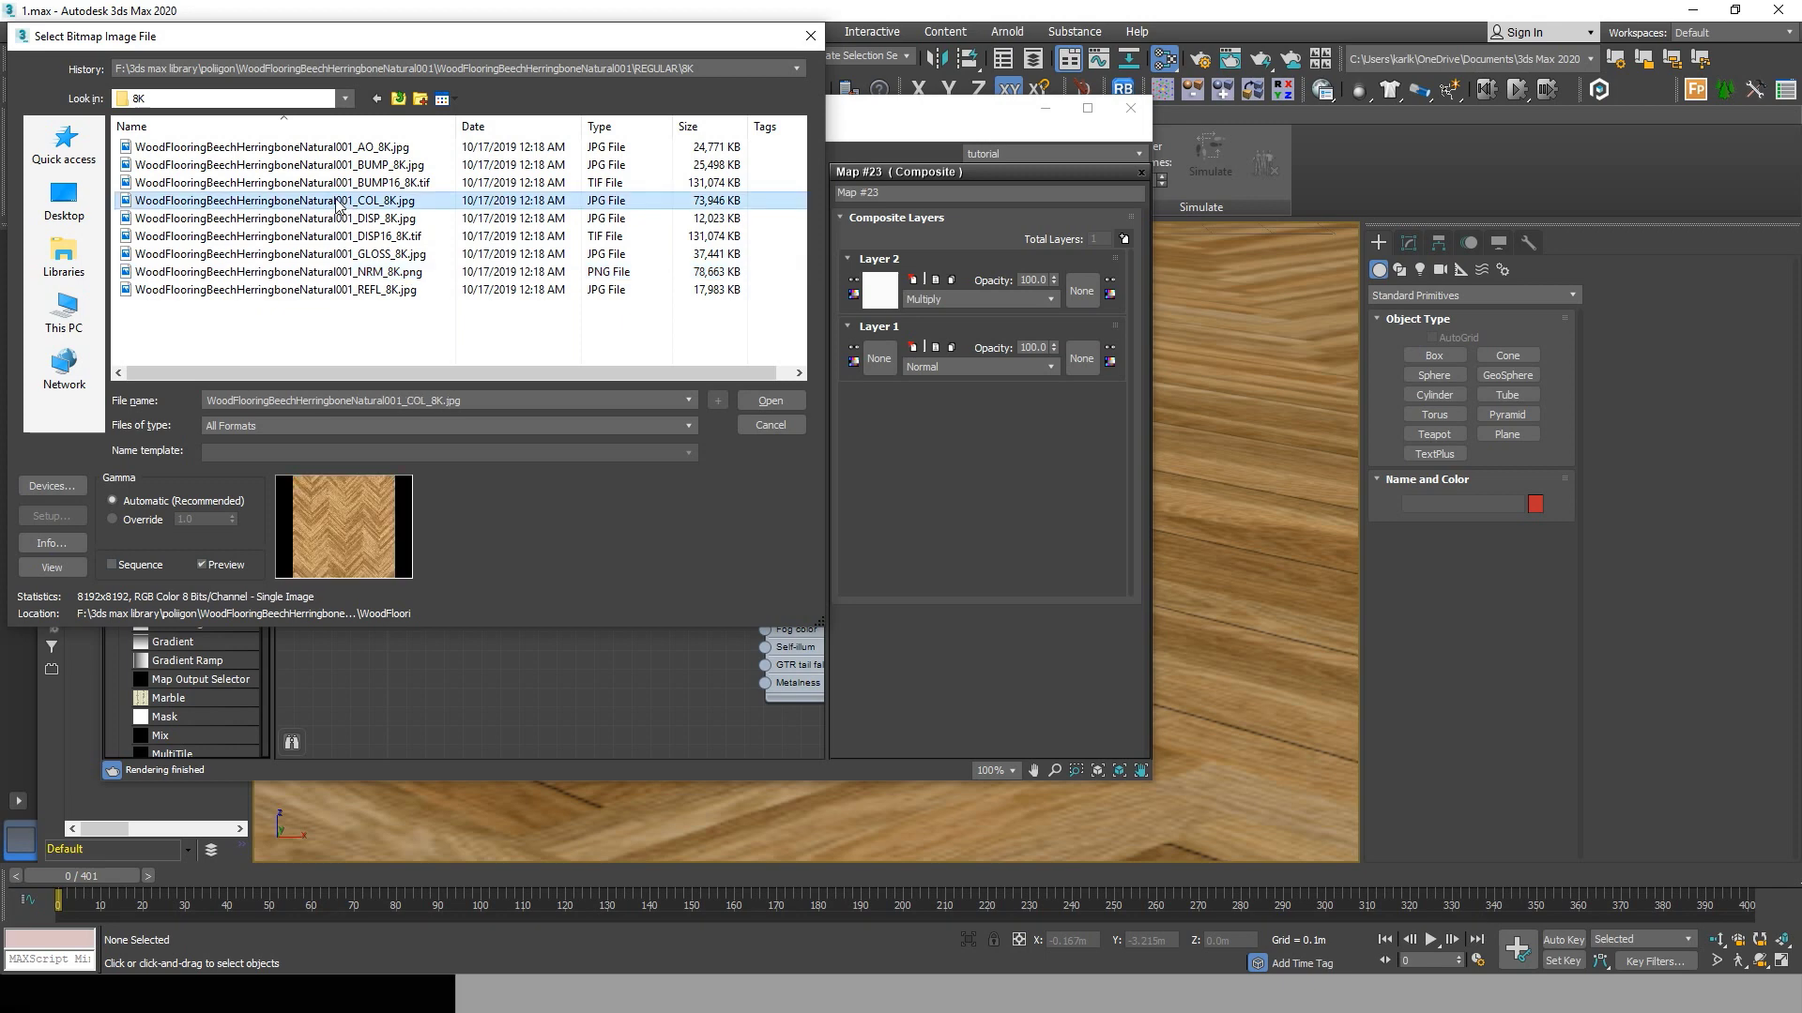
click(770, 400)
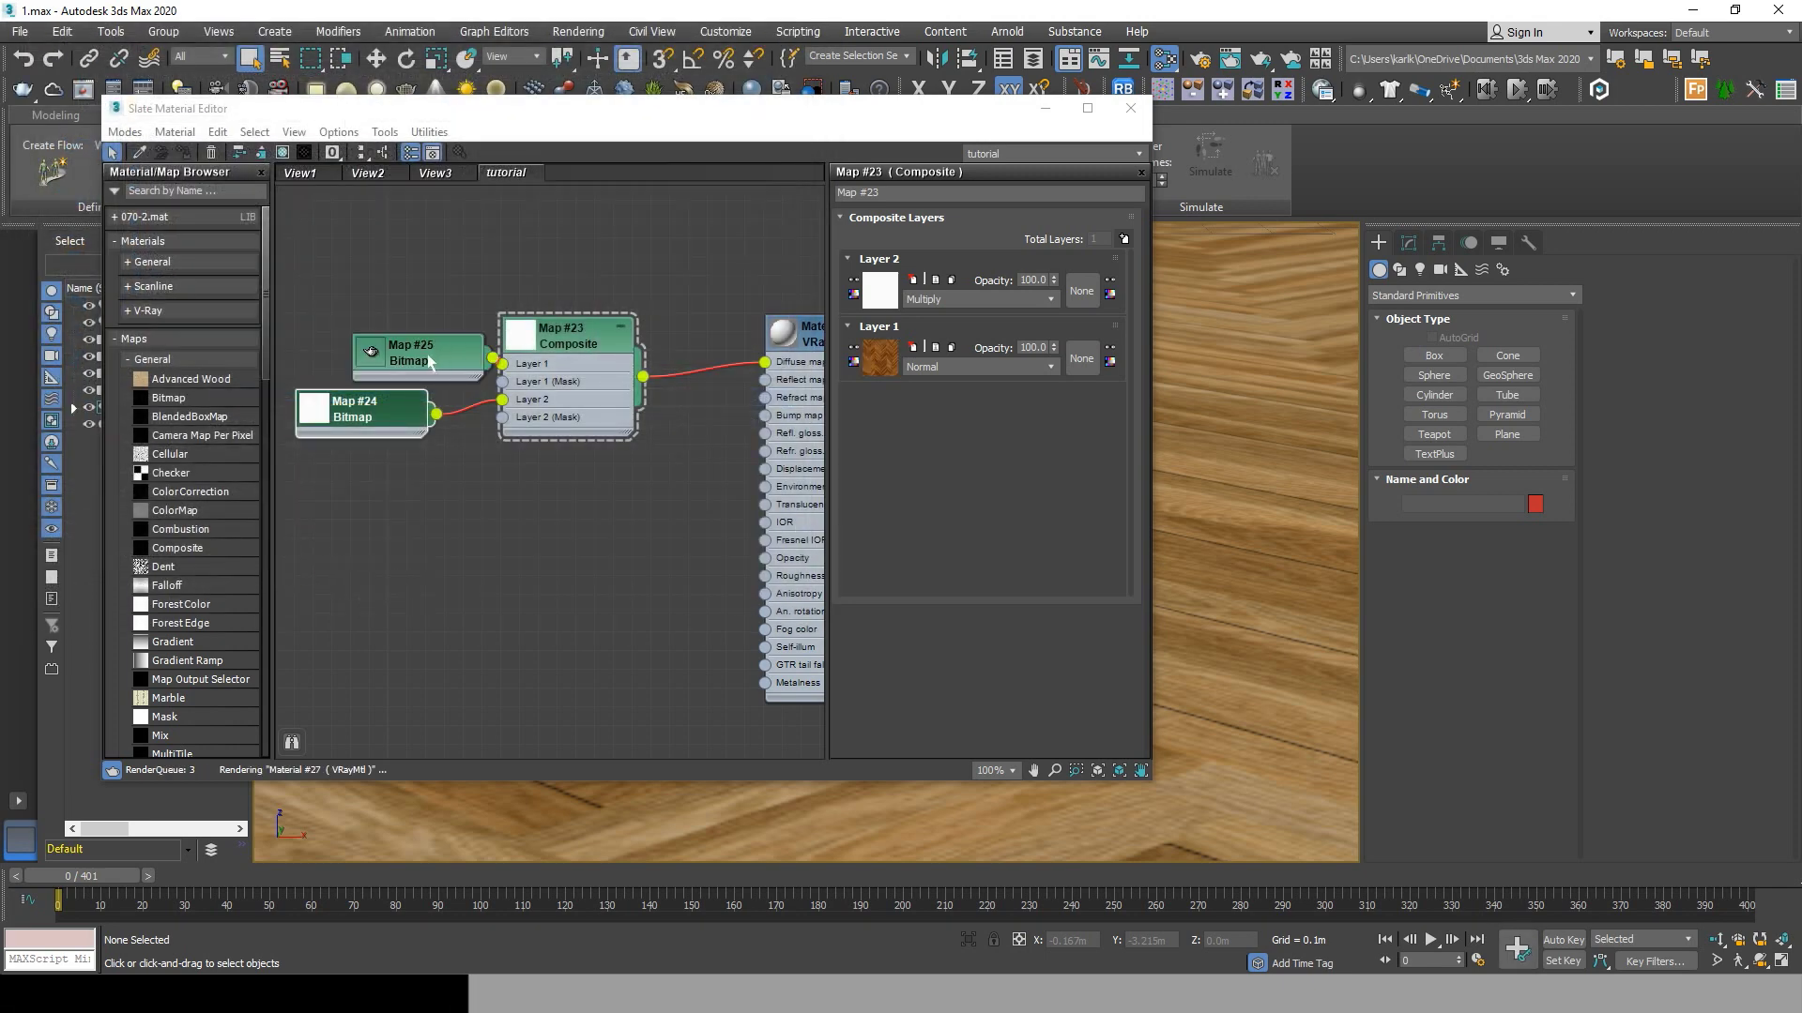
drag(440, 349, 359, 331)
Turn off Use Real-World Scale on the AO bitmap Map #24.
double_click(390, 336)
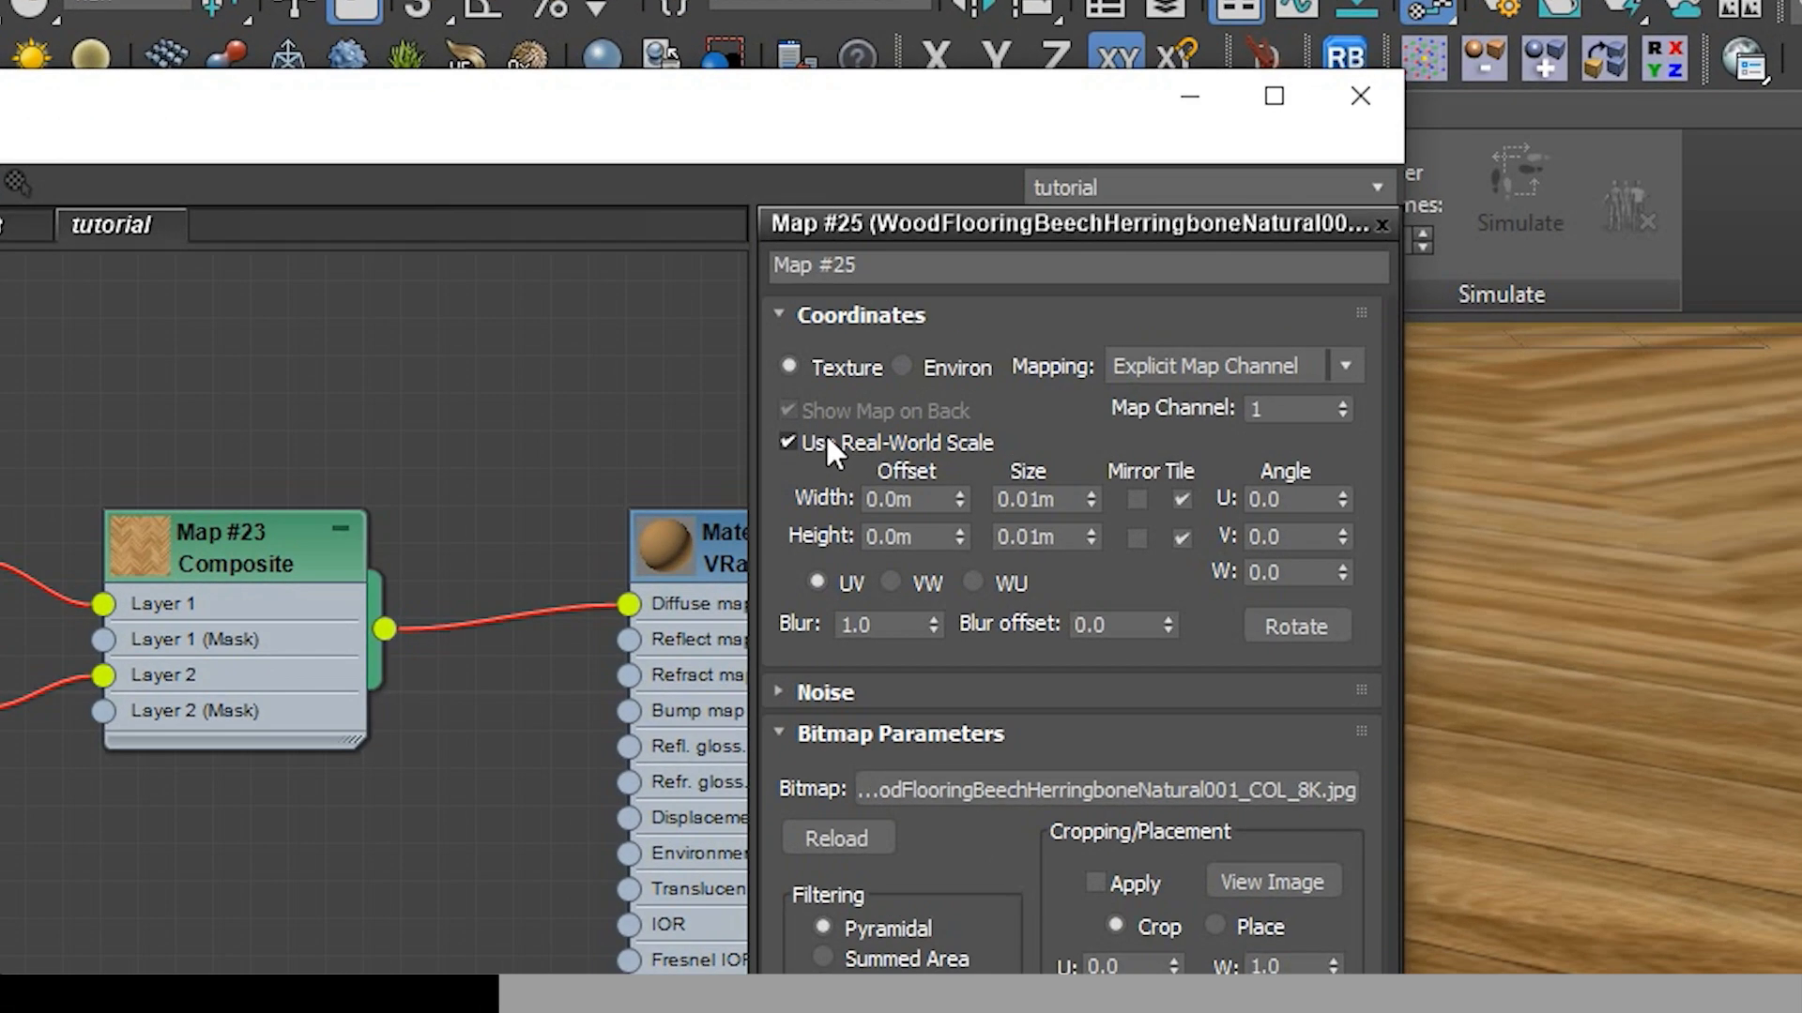
click(844, 282)
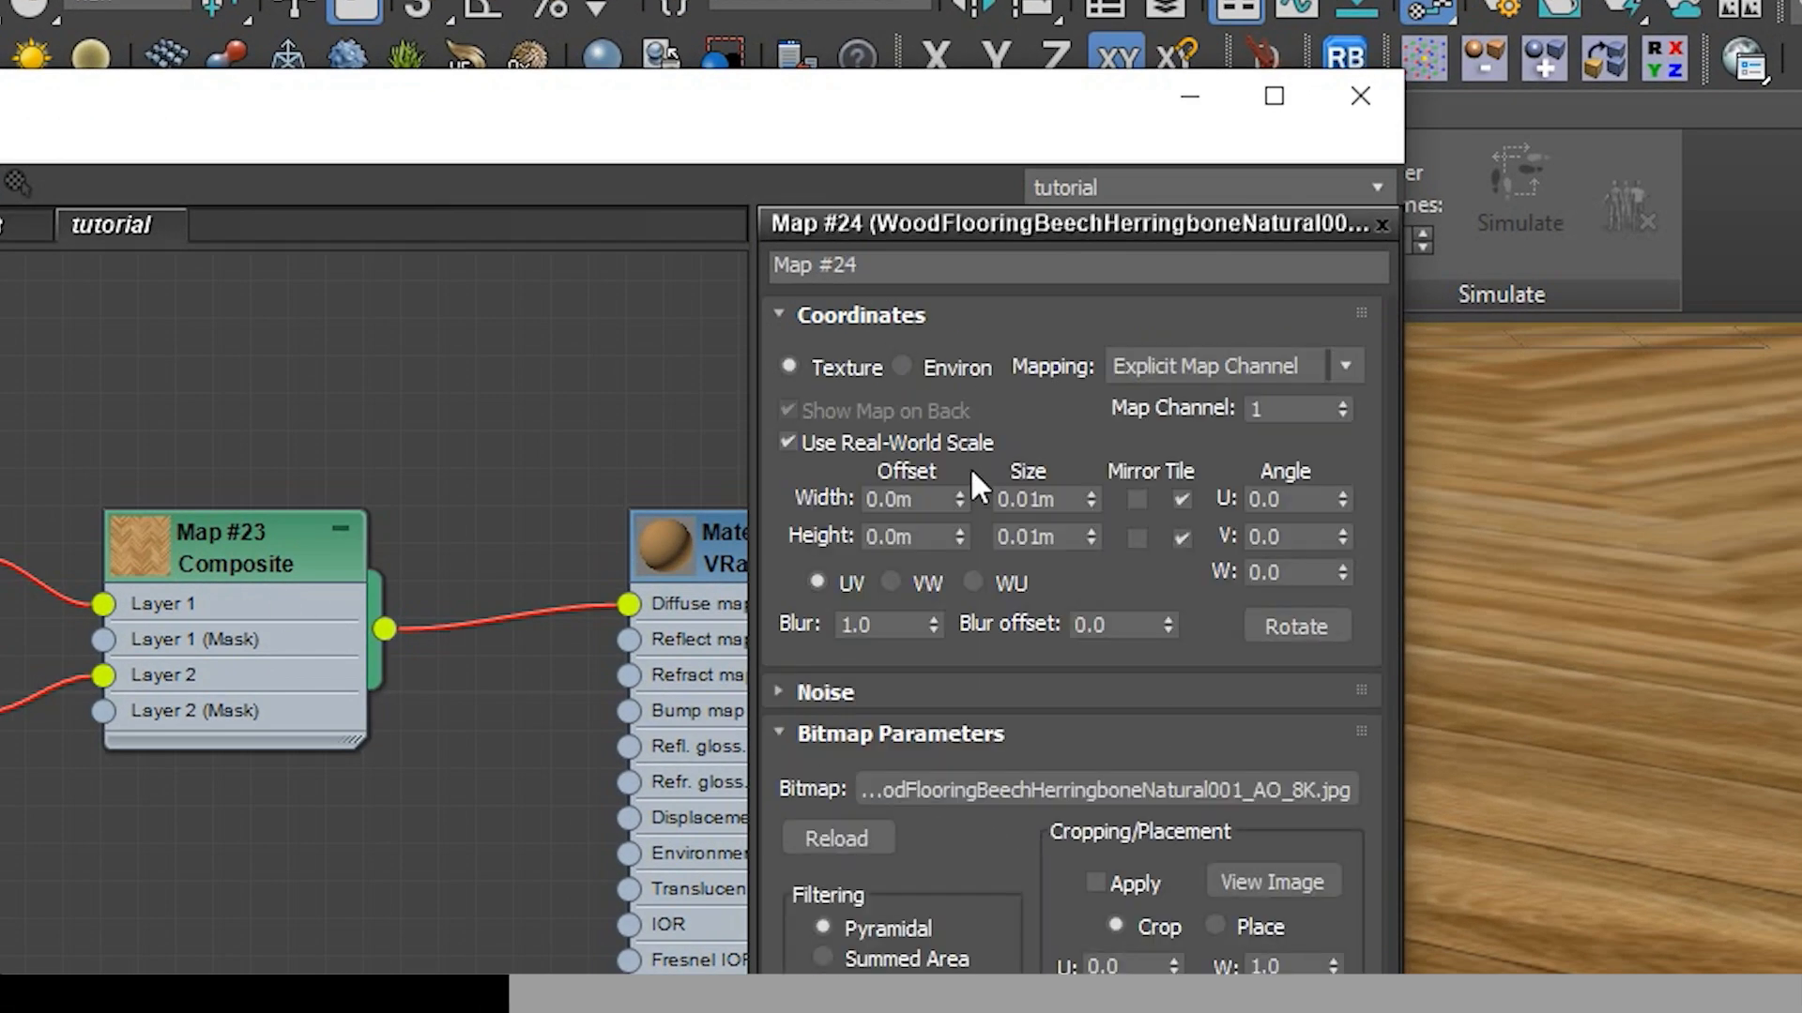
click(880, 432)
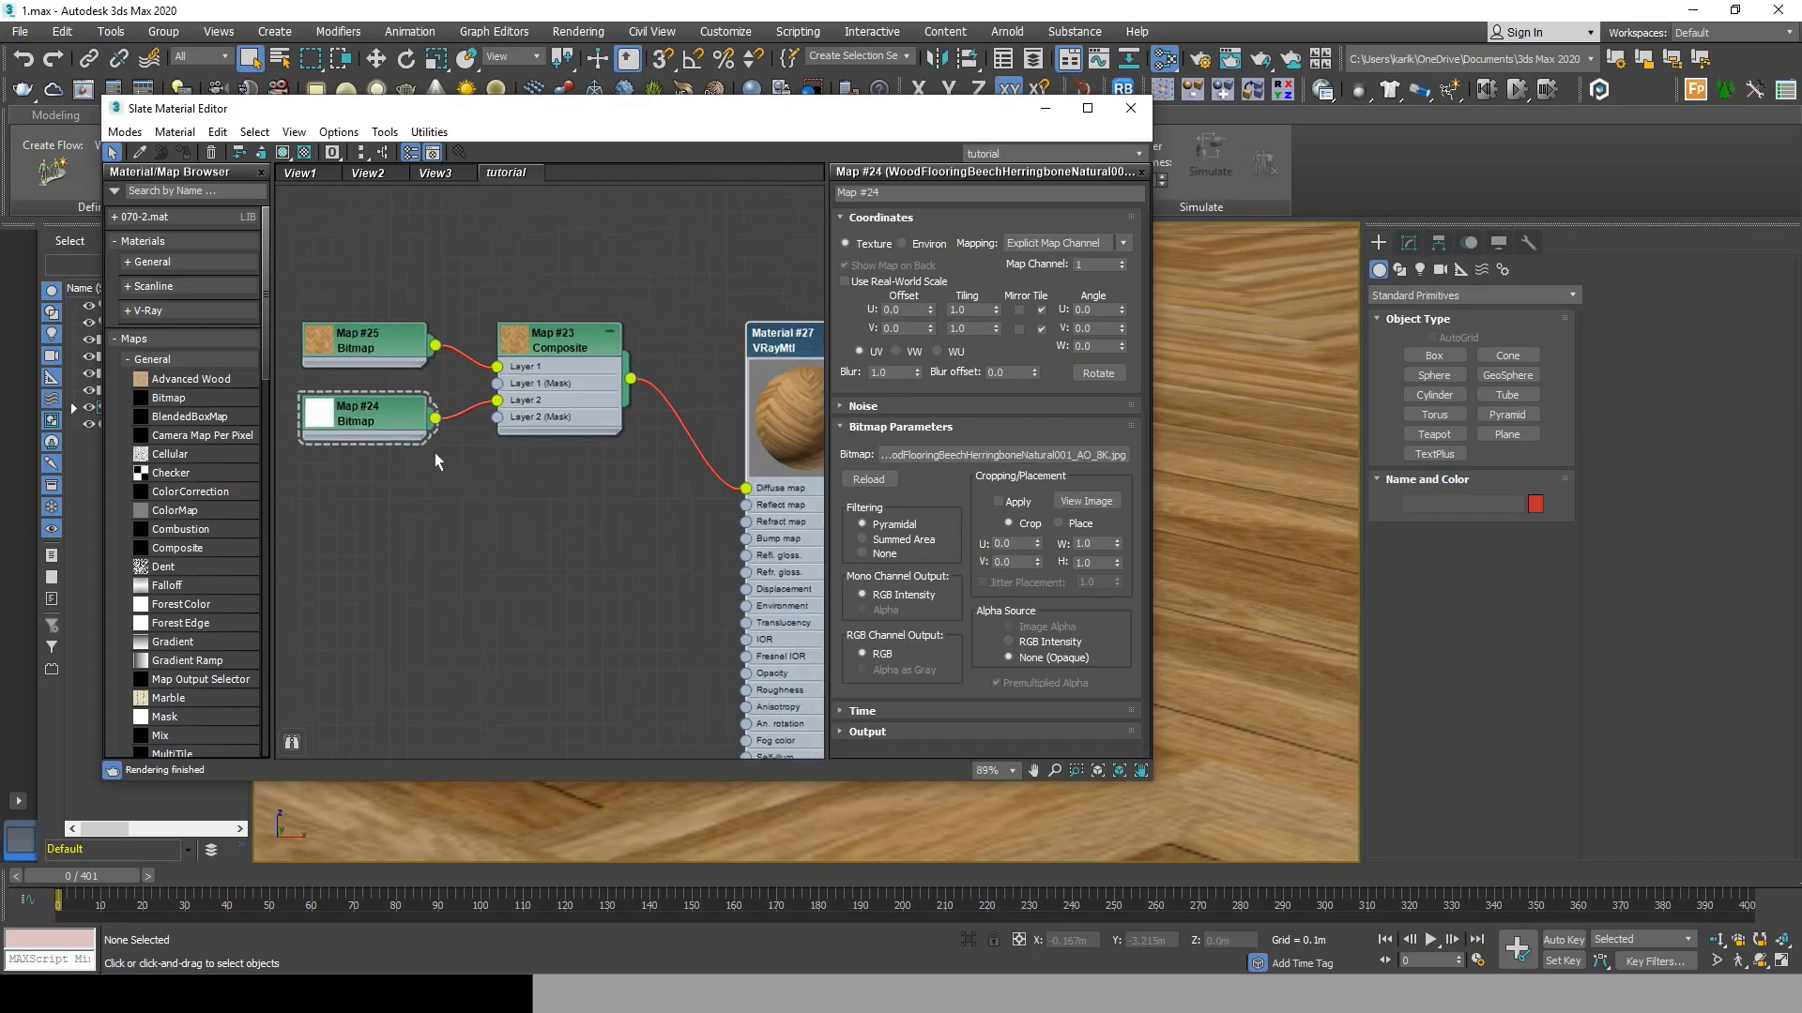
scroll(436, 453, down, 2)
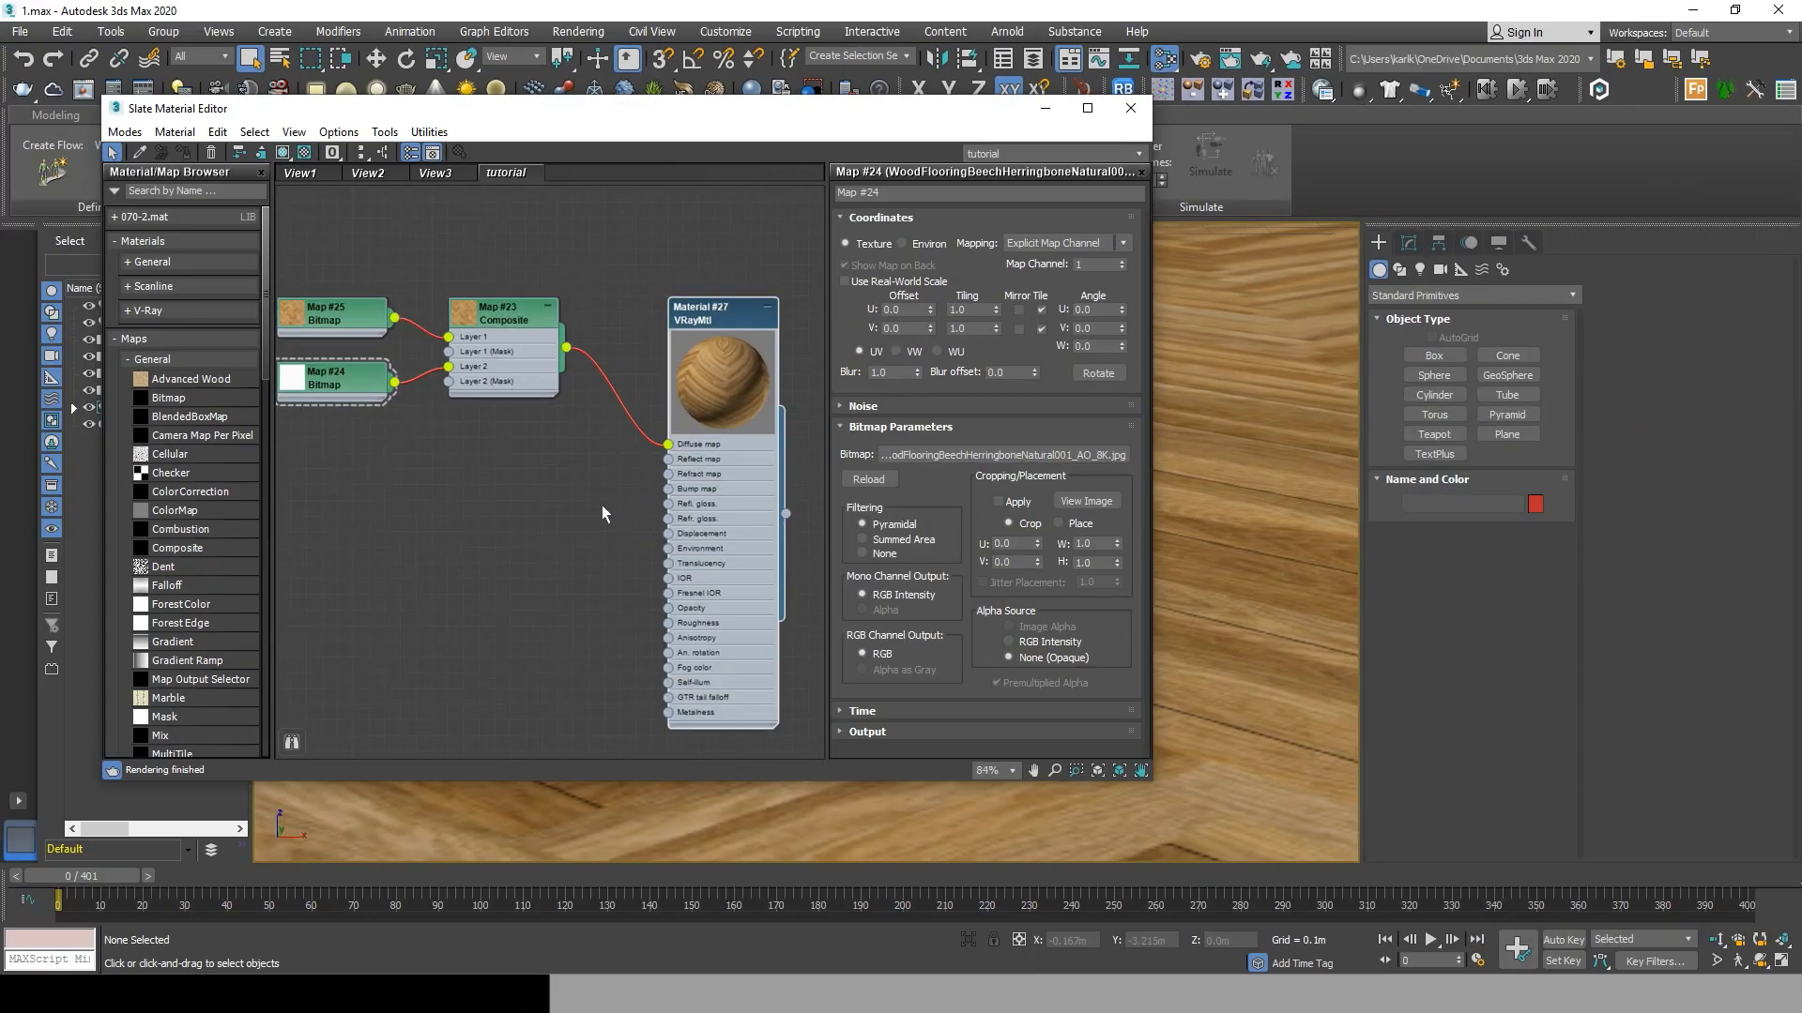
Connect an RGB Multiply map, Map #26, to the material's Reflect input.
drag(572, 488, 561, 483)
mouse_move(661, 501)
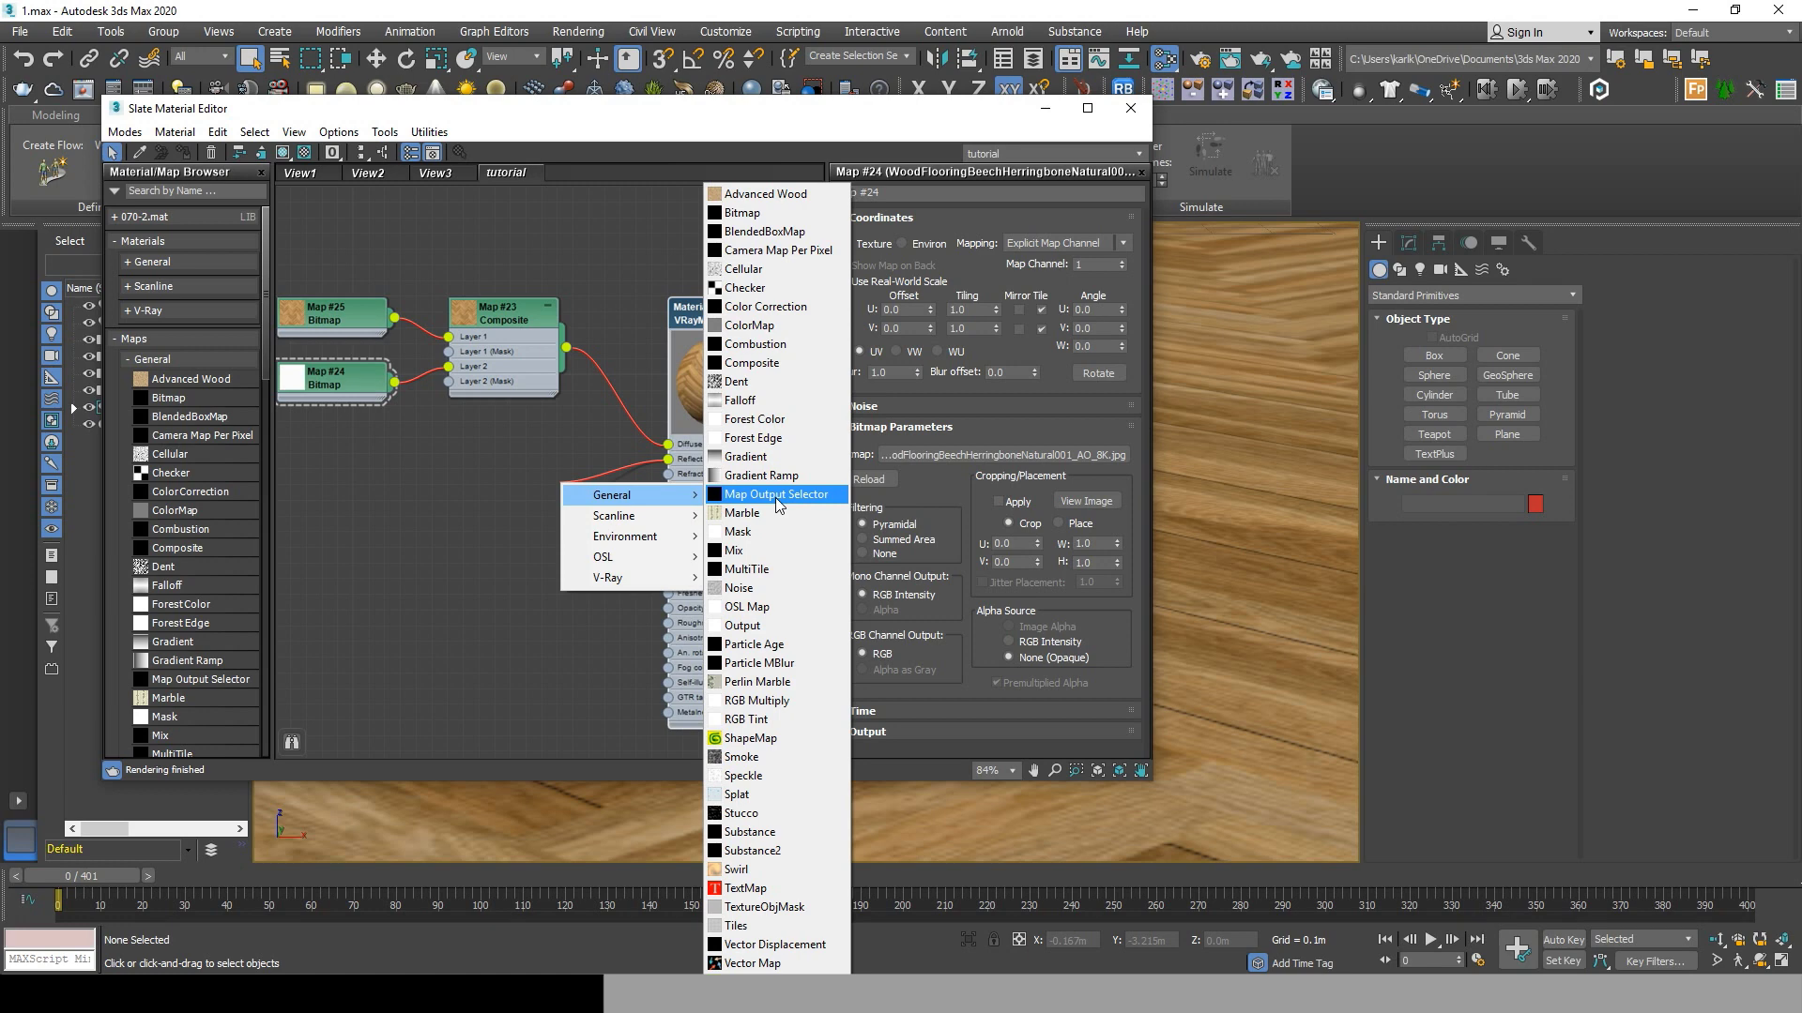
click(756, 700)
drag(570, 495, 526, 481)
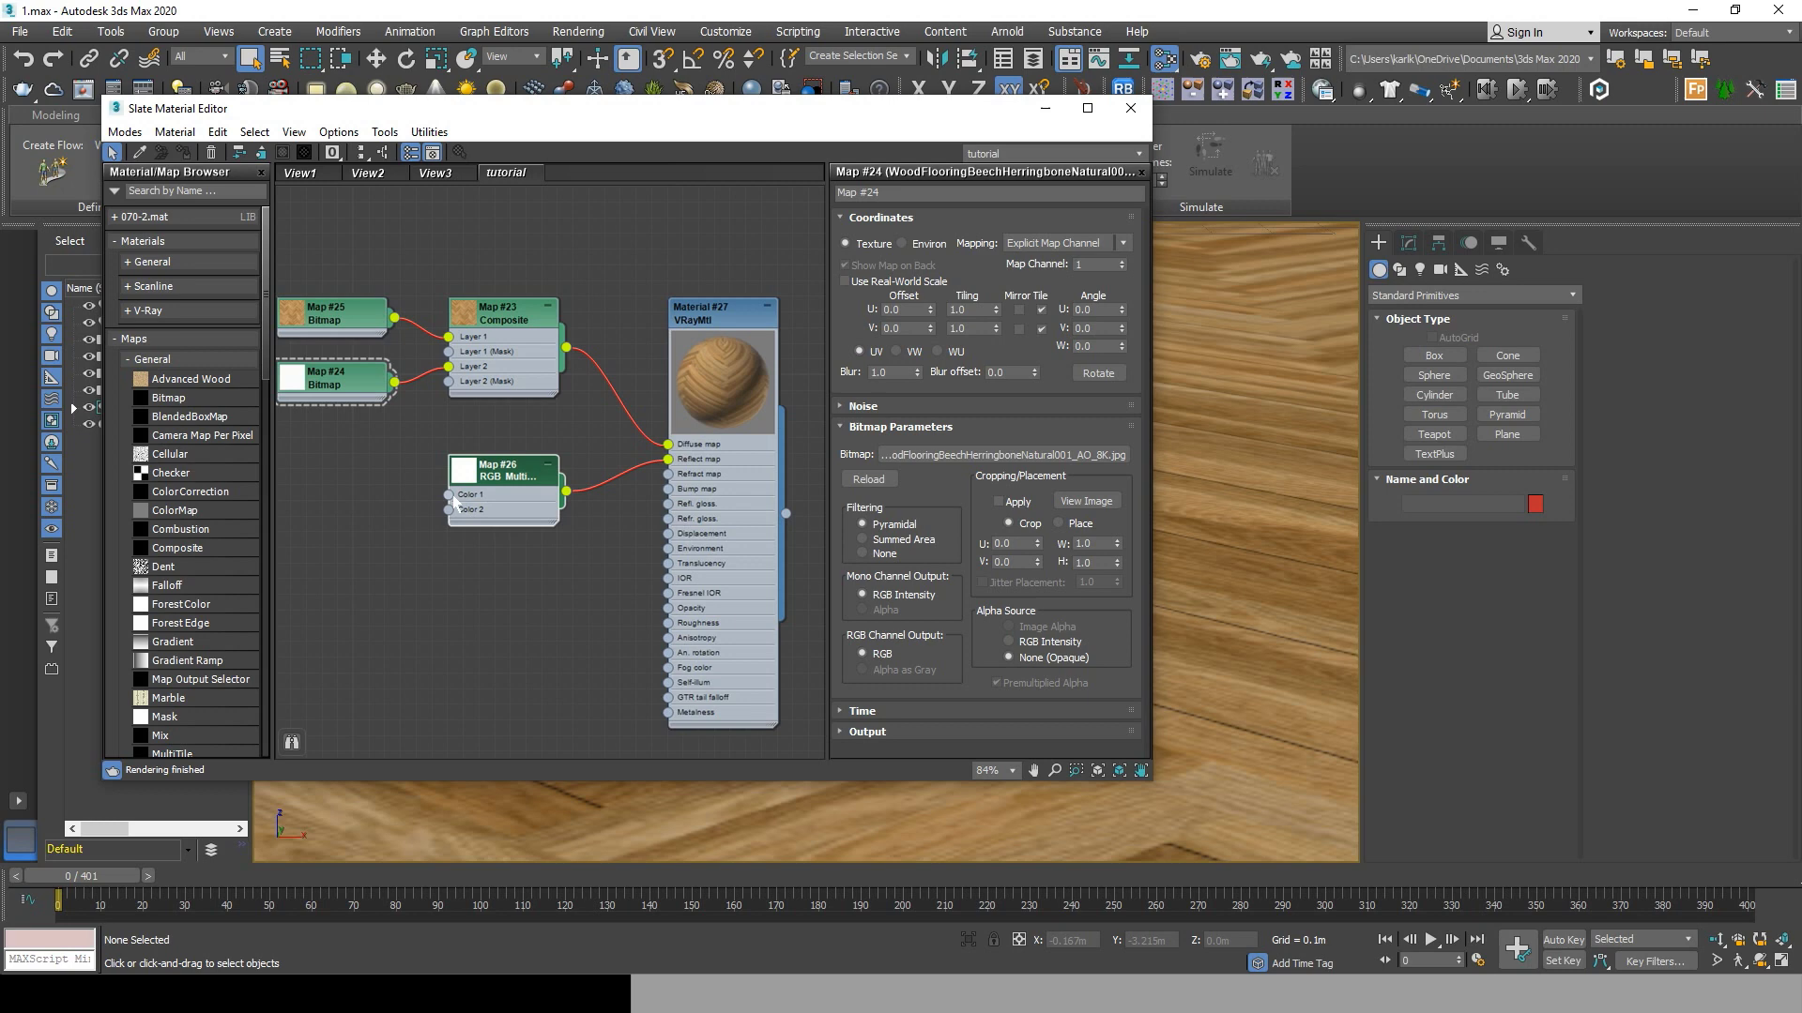
Add a Bitmap, Map #27, with the REFL_8K.jpg image to RGB Multiply's Color 1.
drag(329, 493, 335, 491)
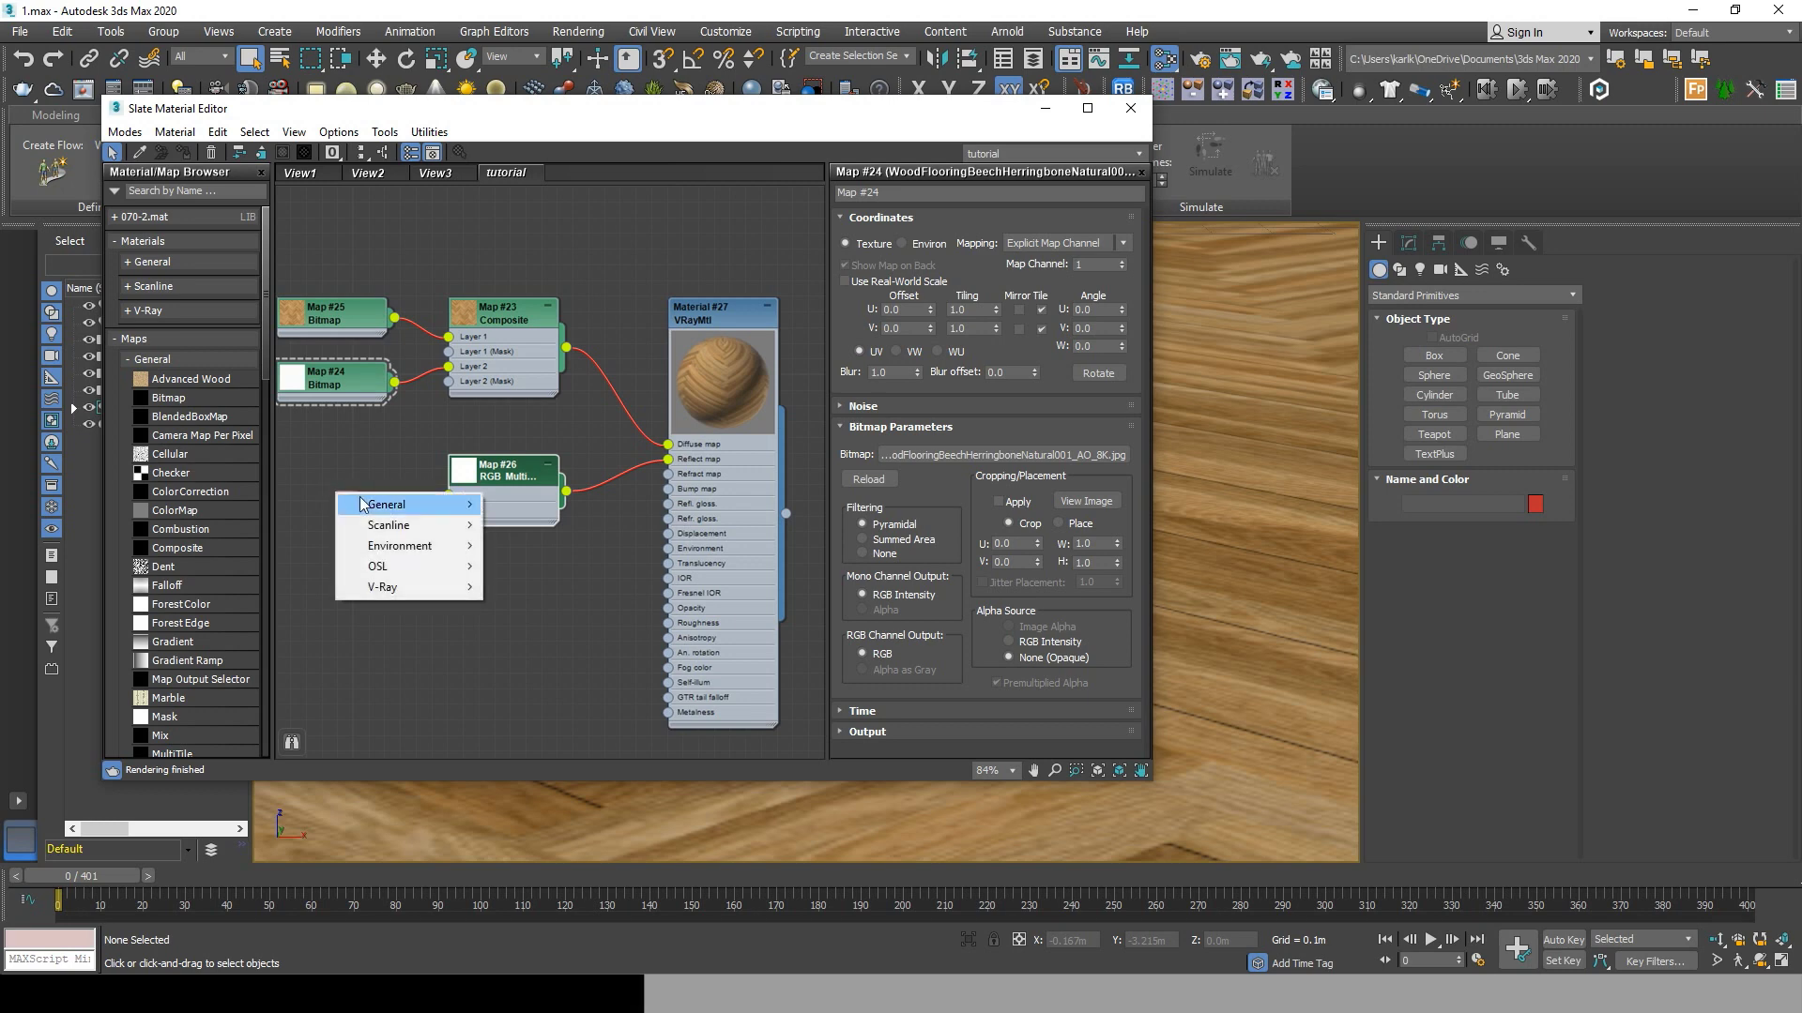
mouse_move(389, 503)
click(532, 214)
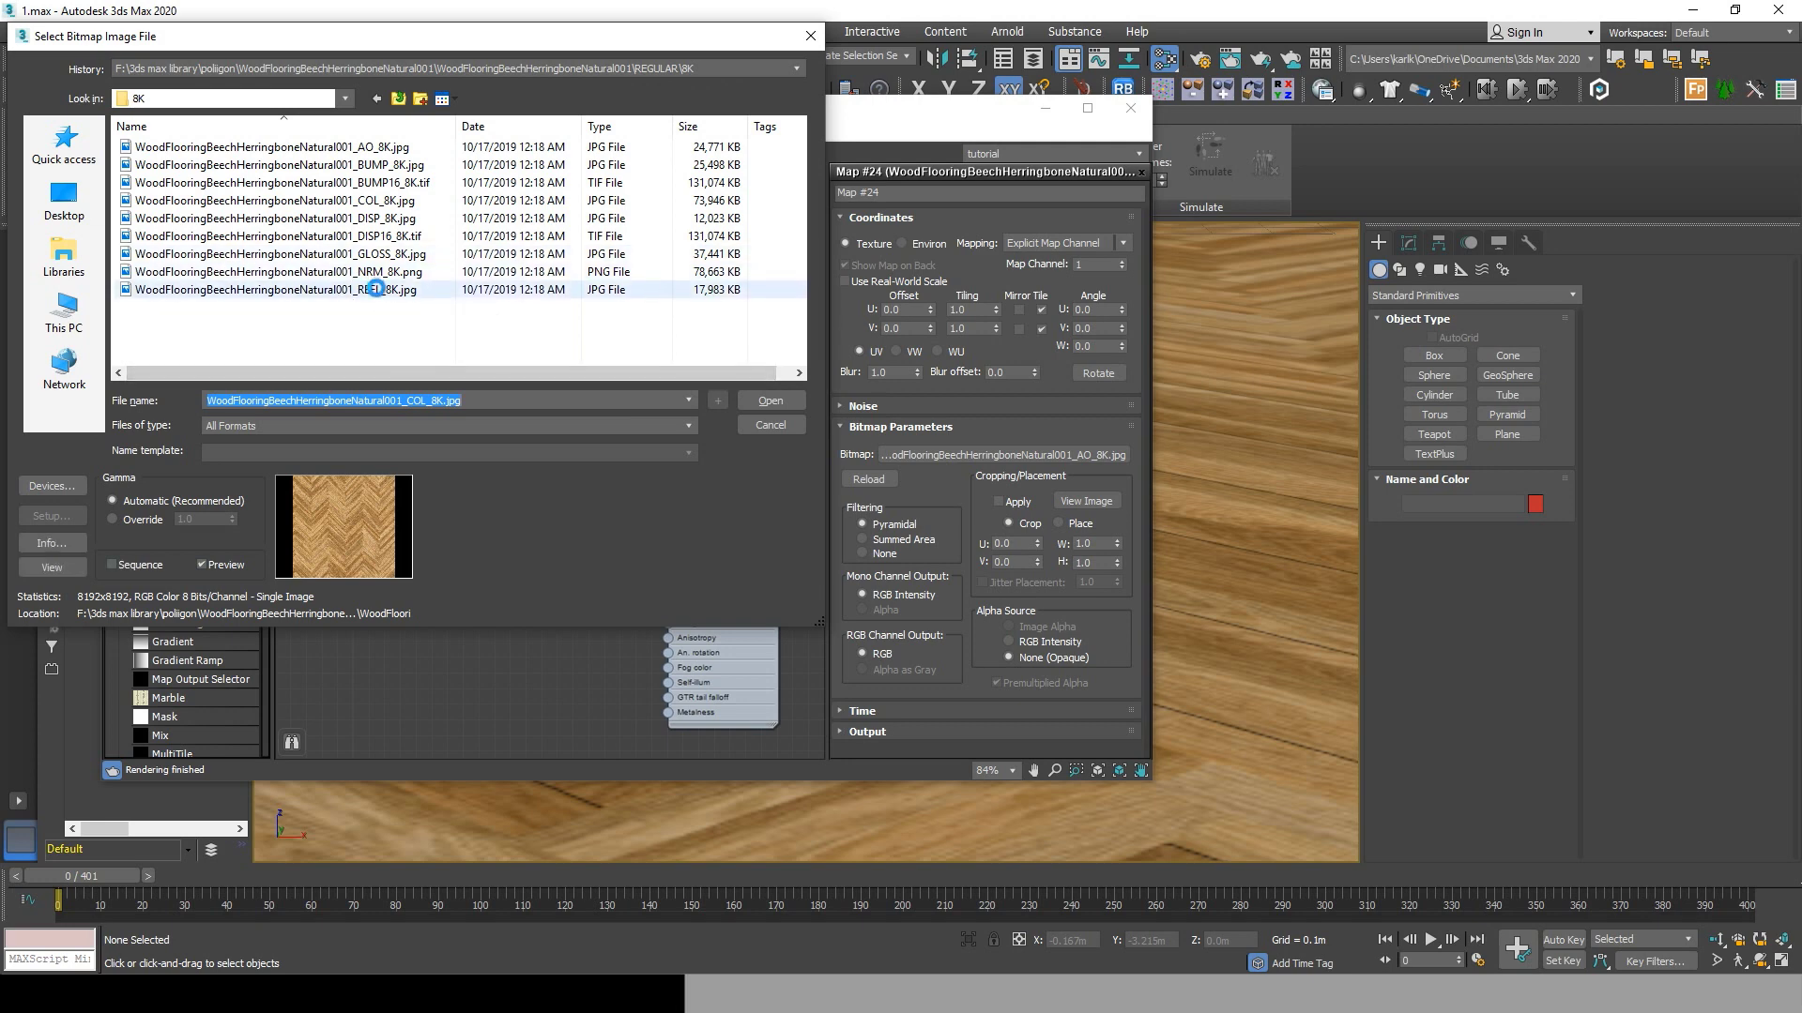
click(375, 289)
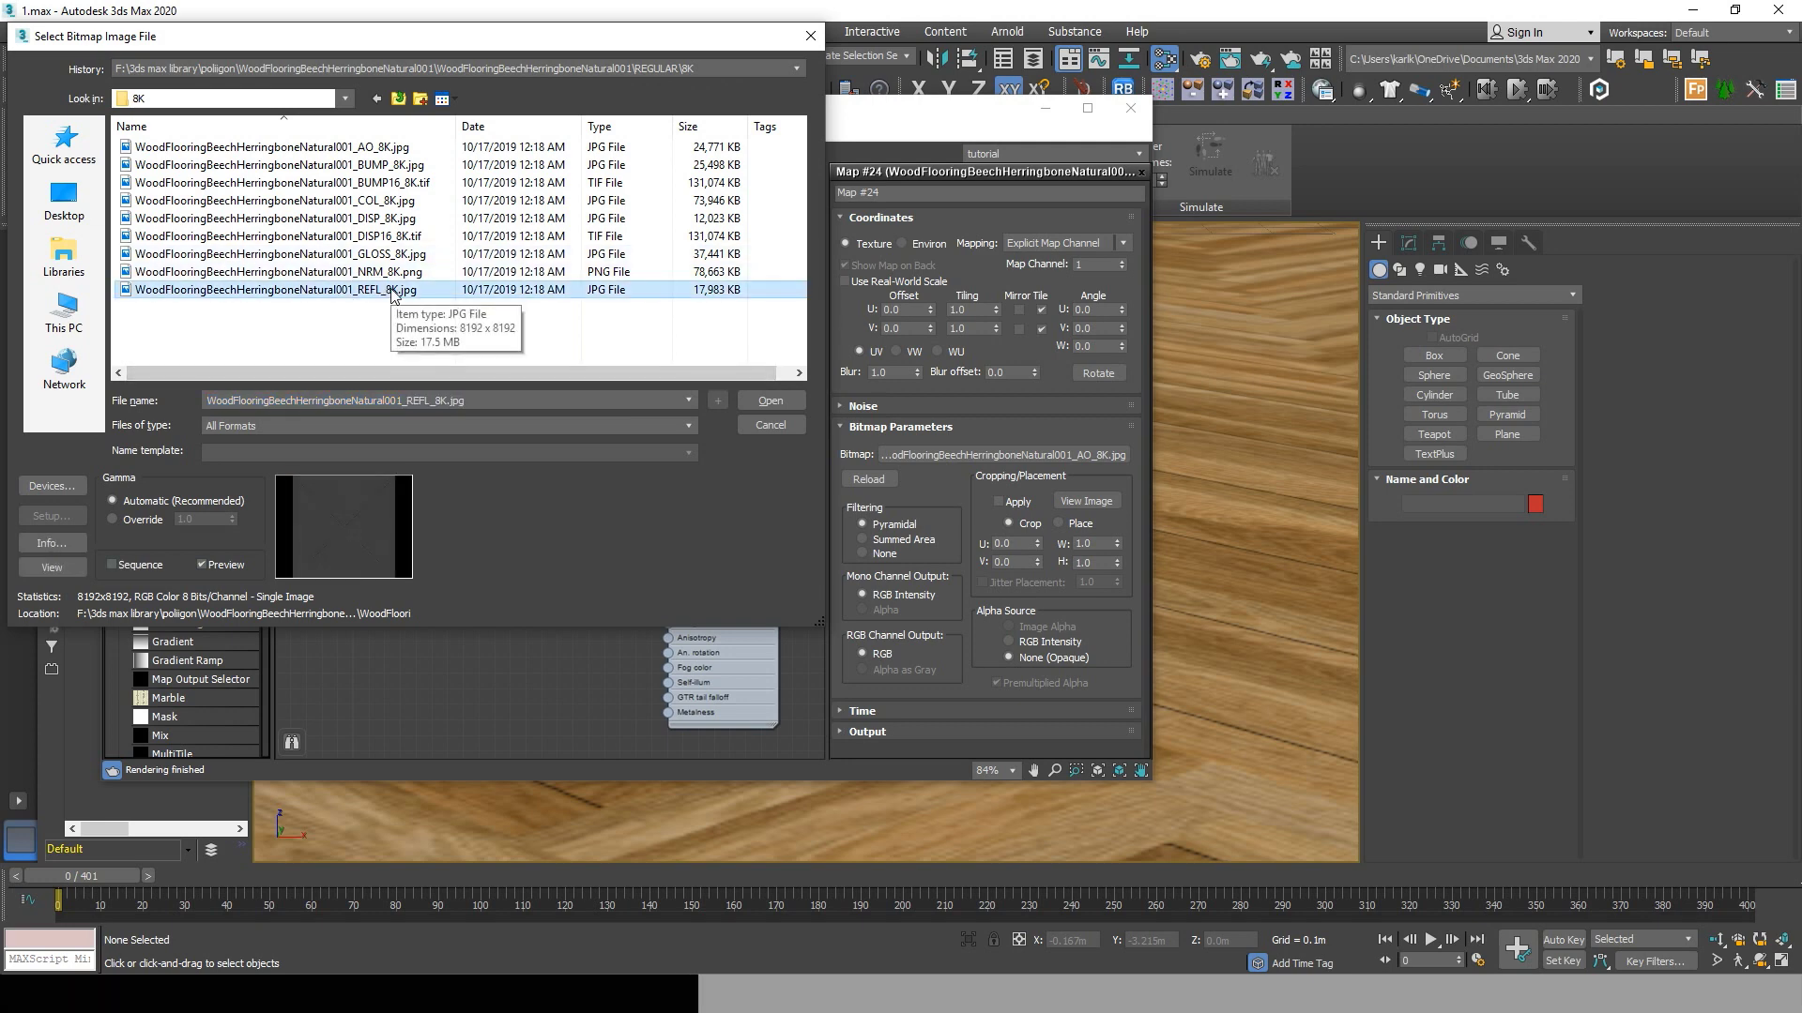
click(770, 401)
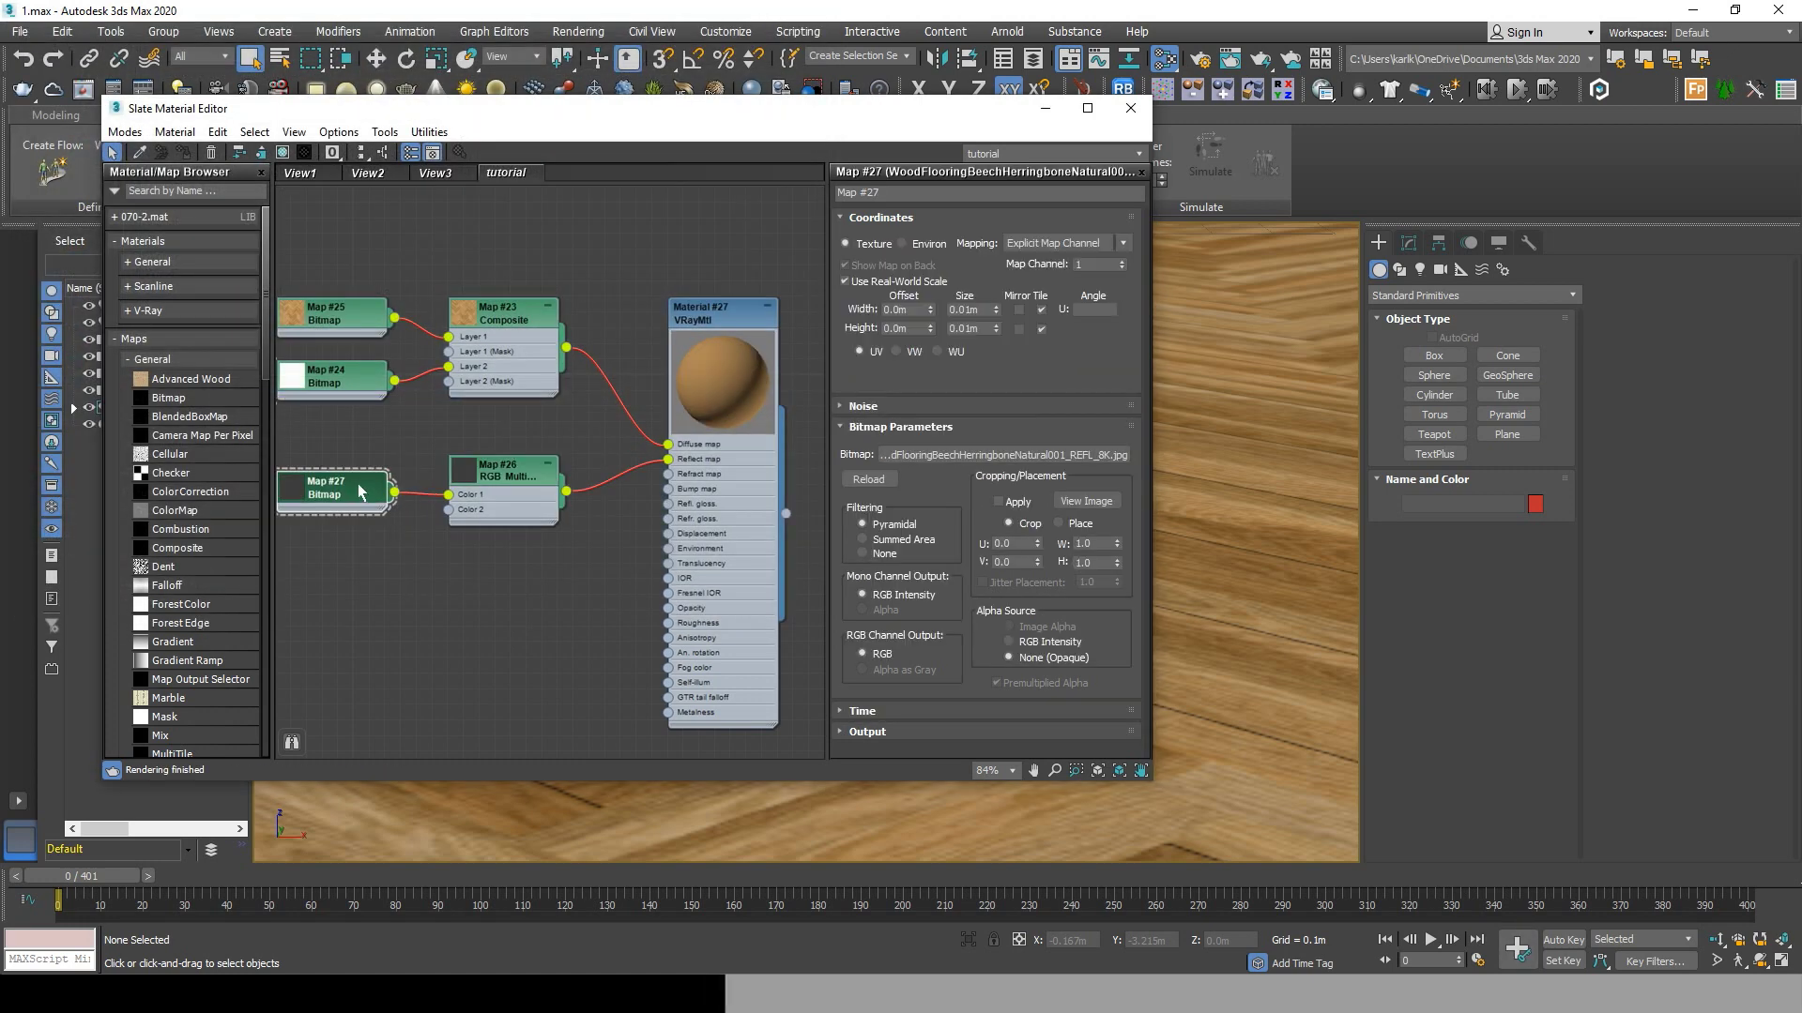
Set the RGB Multiply's Color 2 to a grey with Value 110.
click(884, 734)
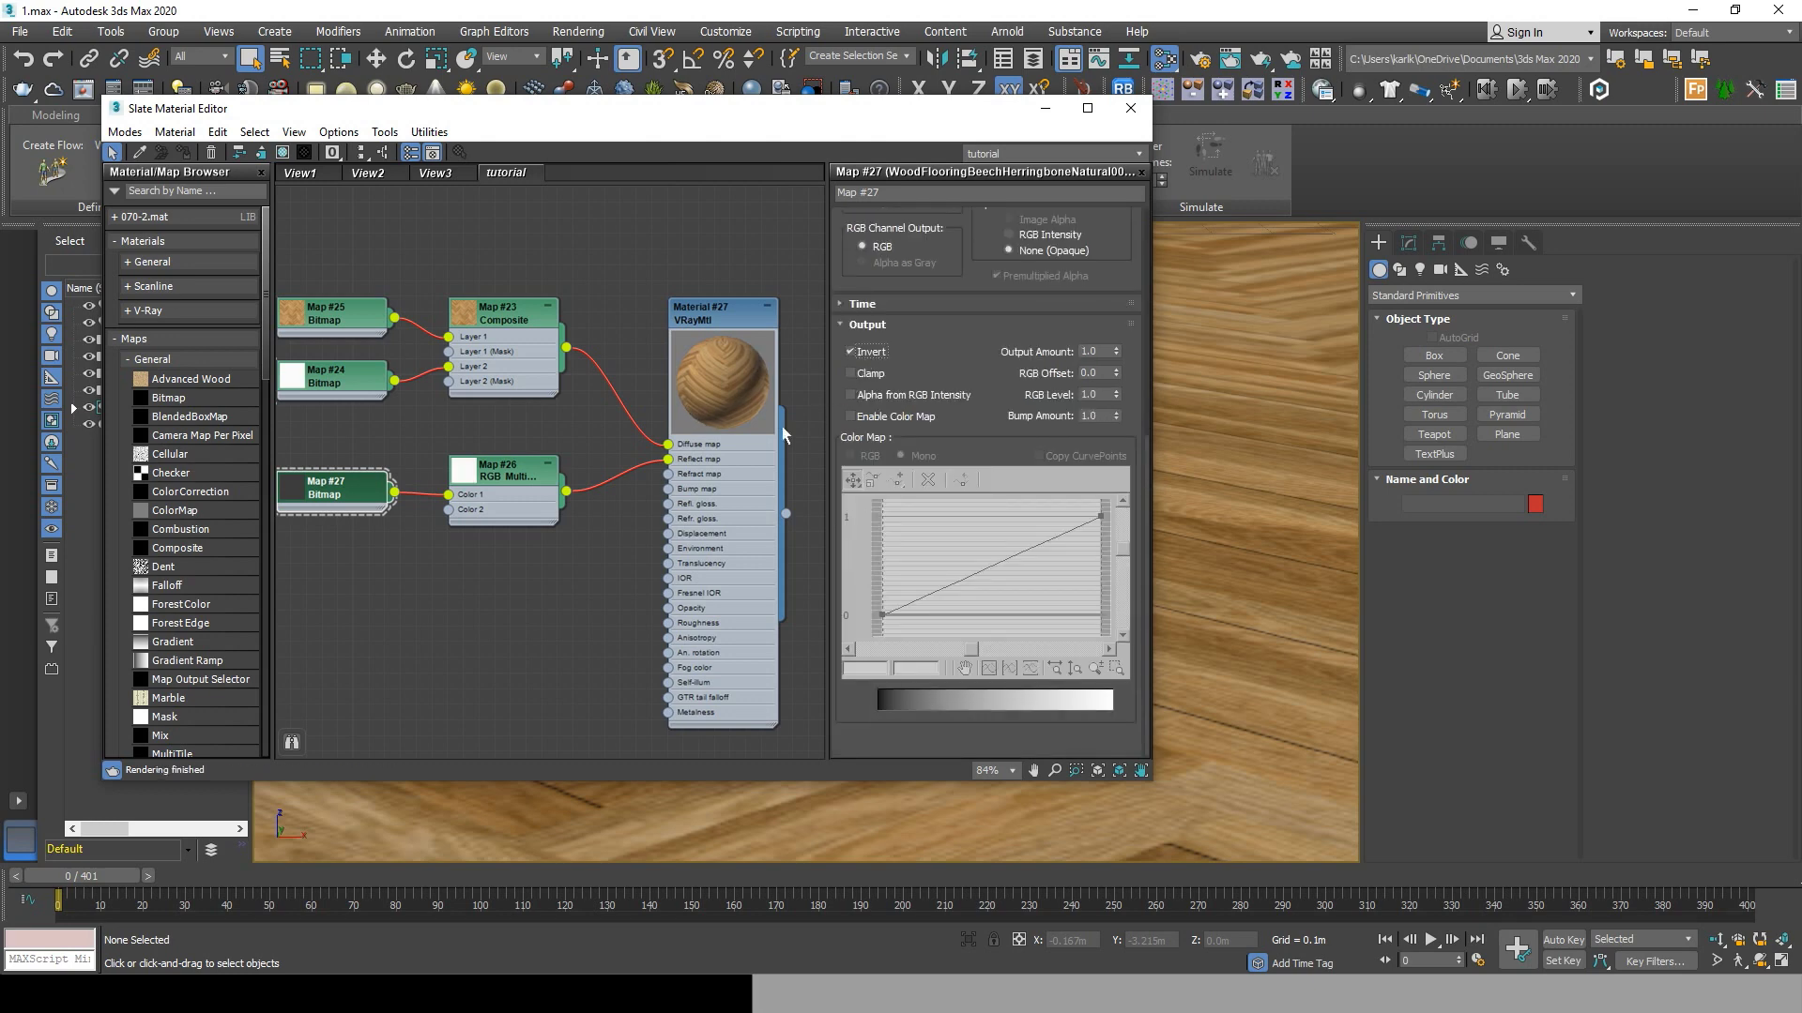
click(522, 487)
click(914, 293)
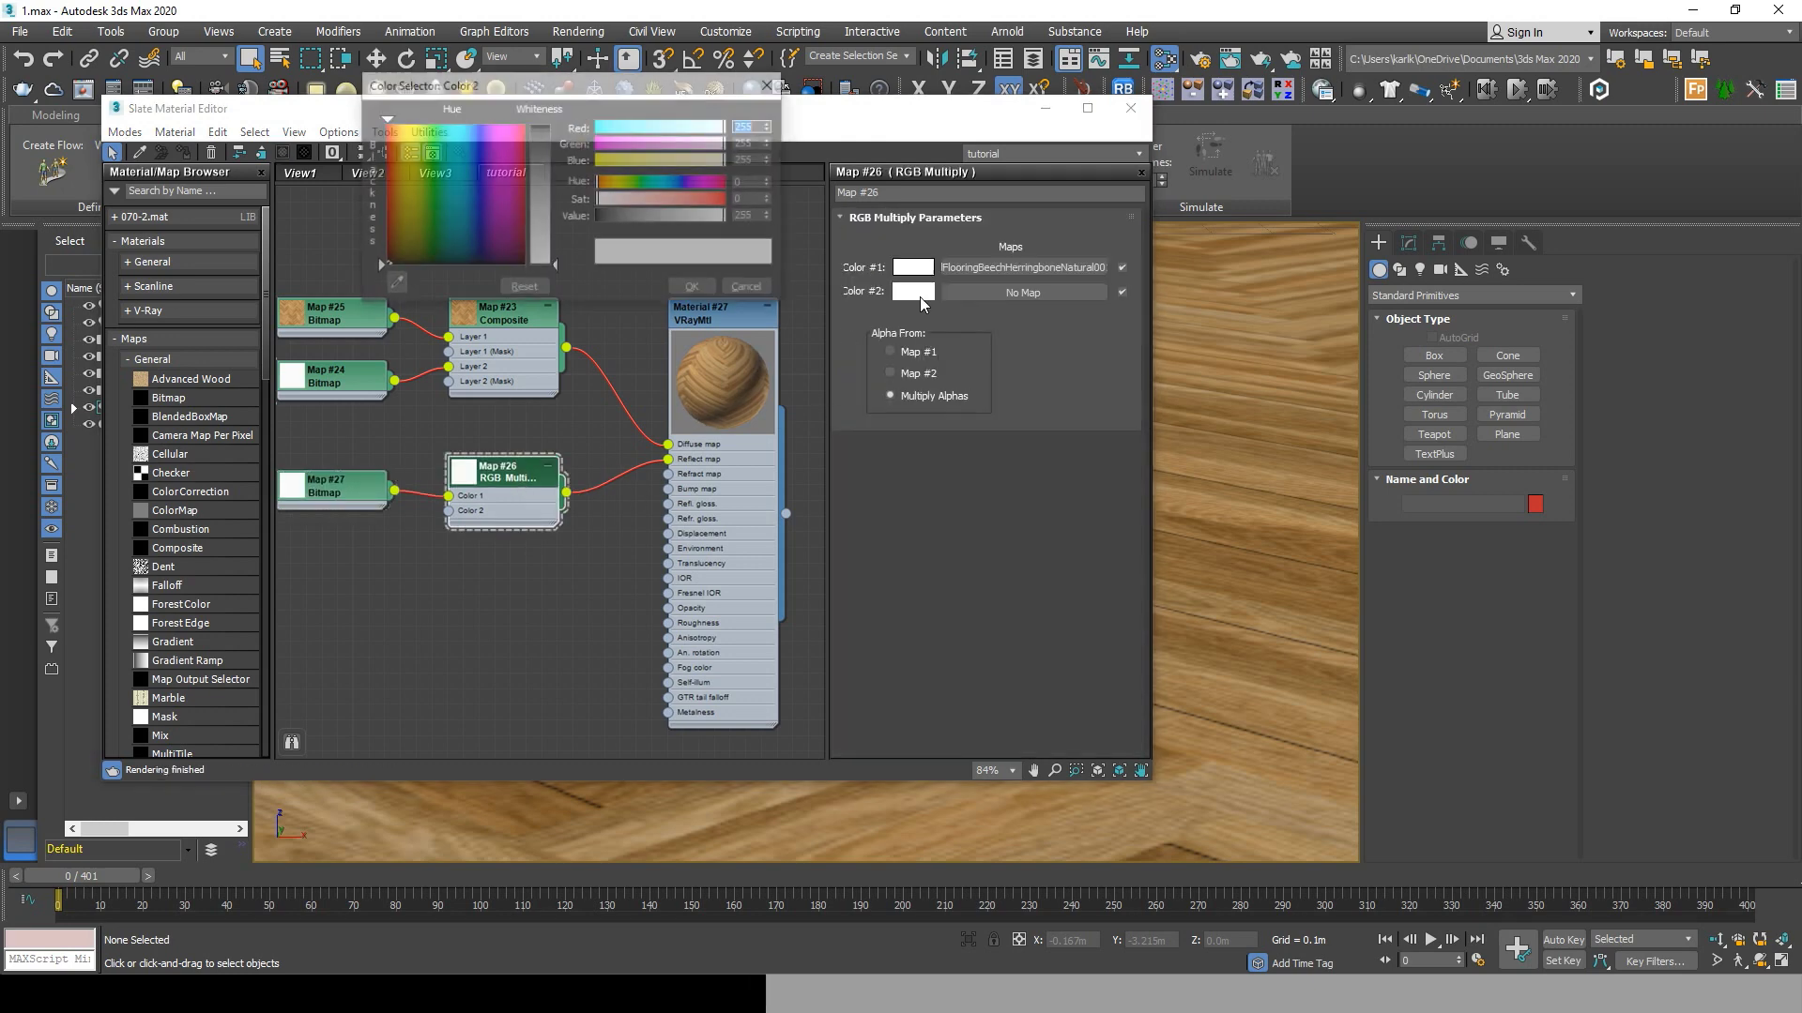
double_click(756, 217)
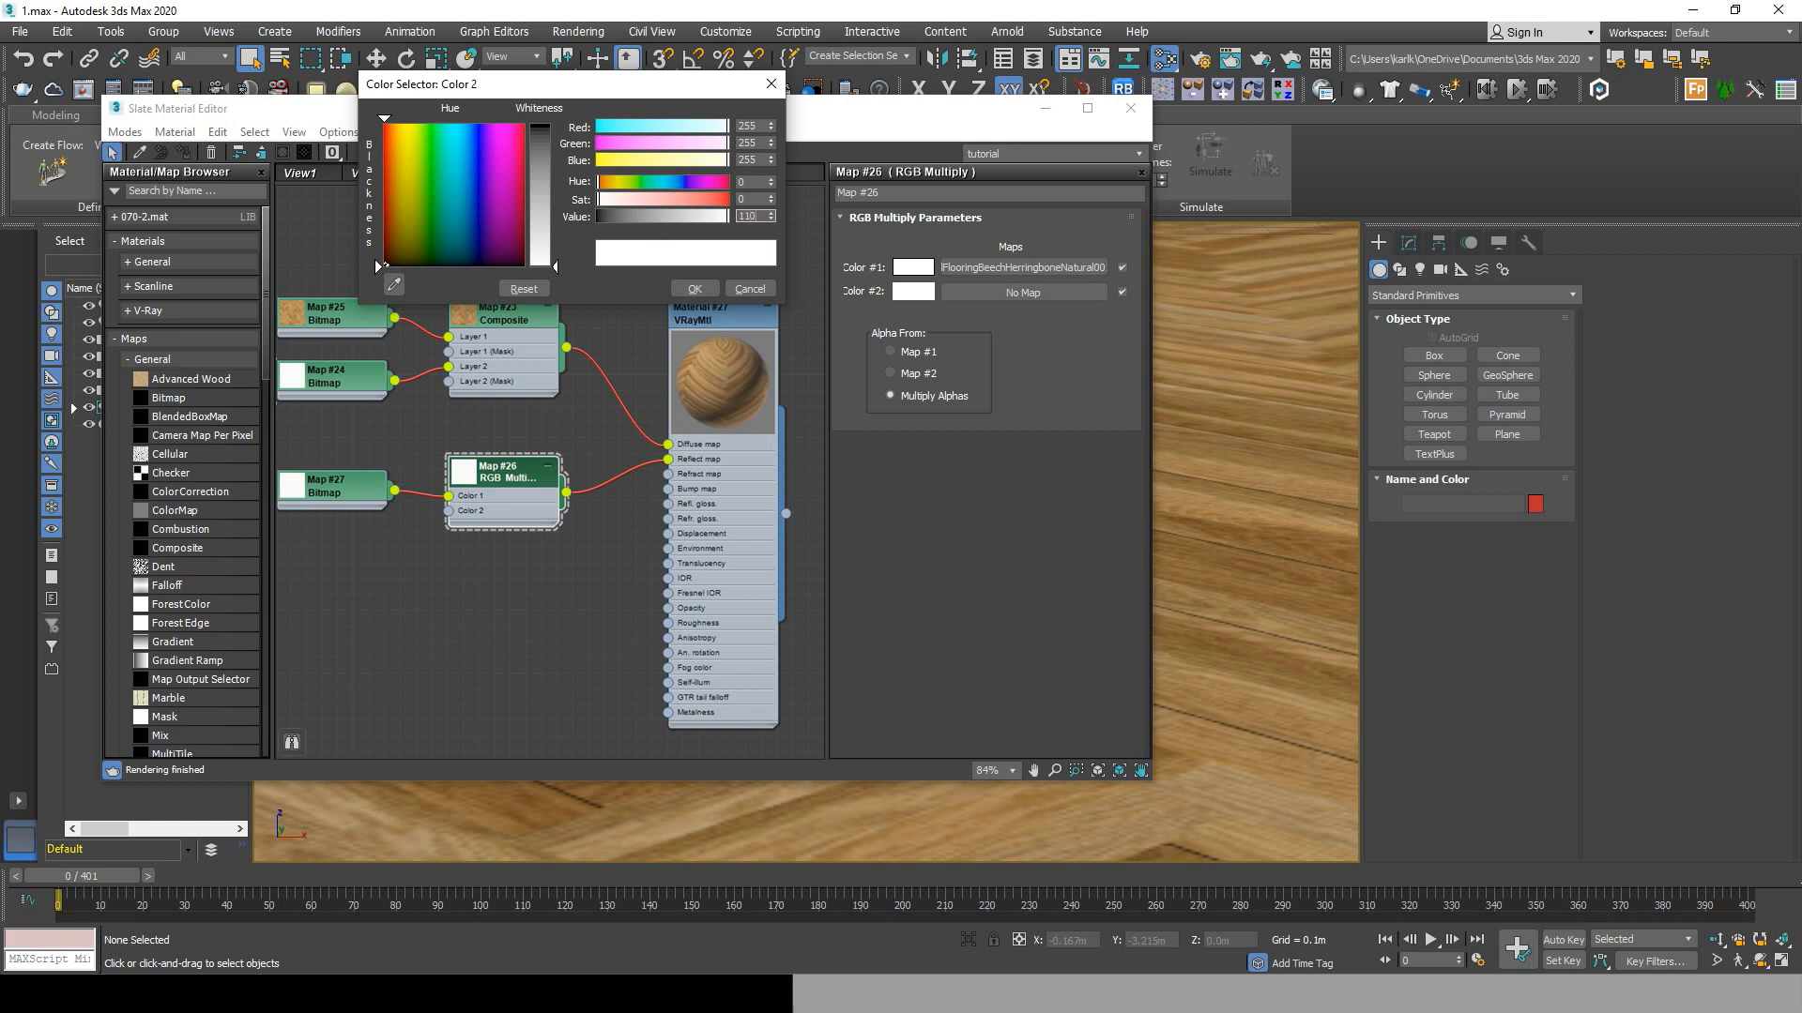
text(110)
key(Return)
click(694, 288)
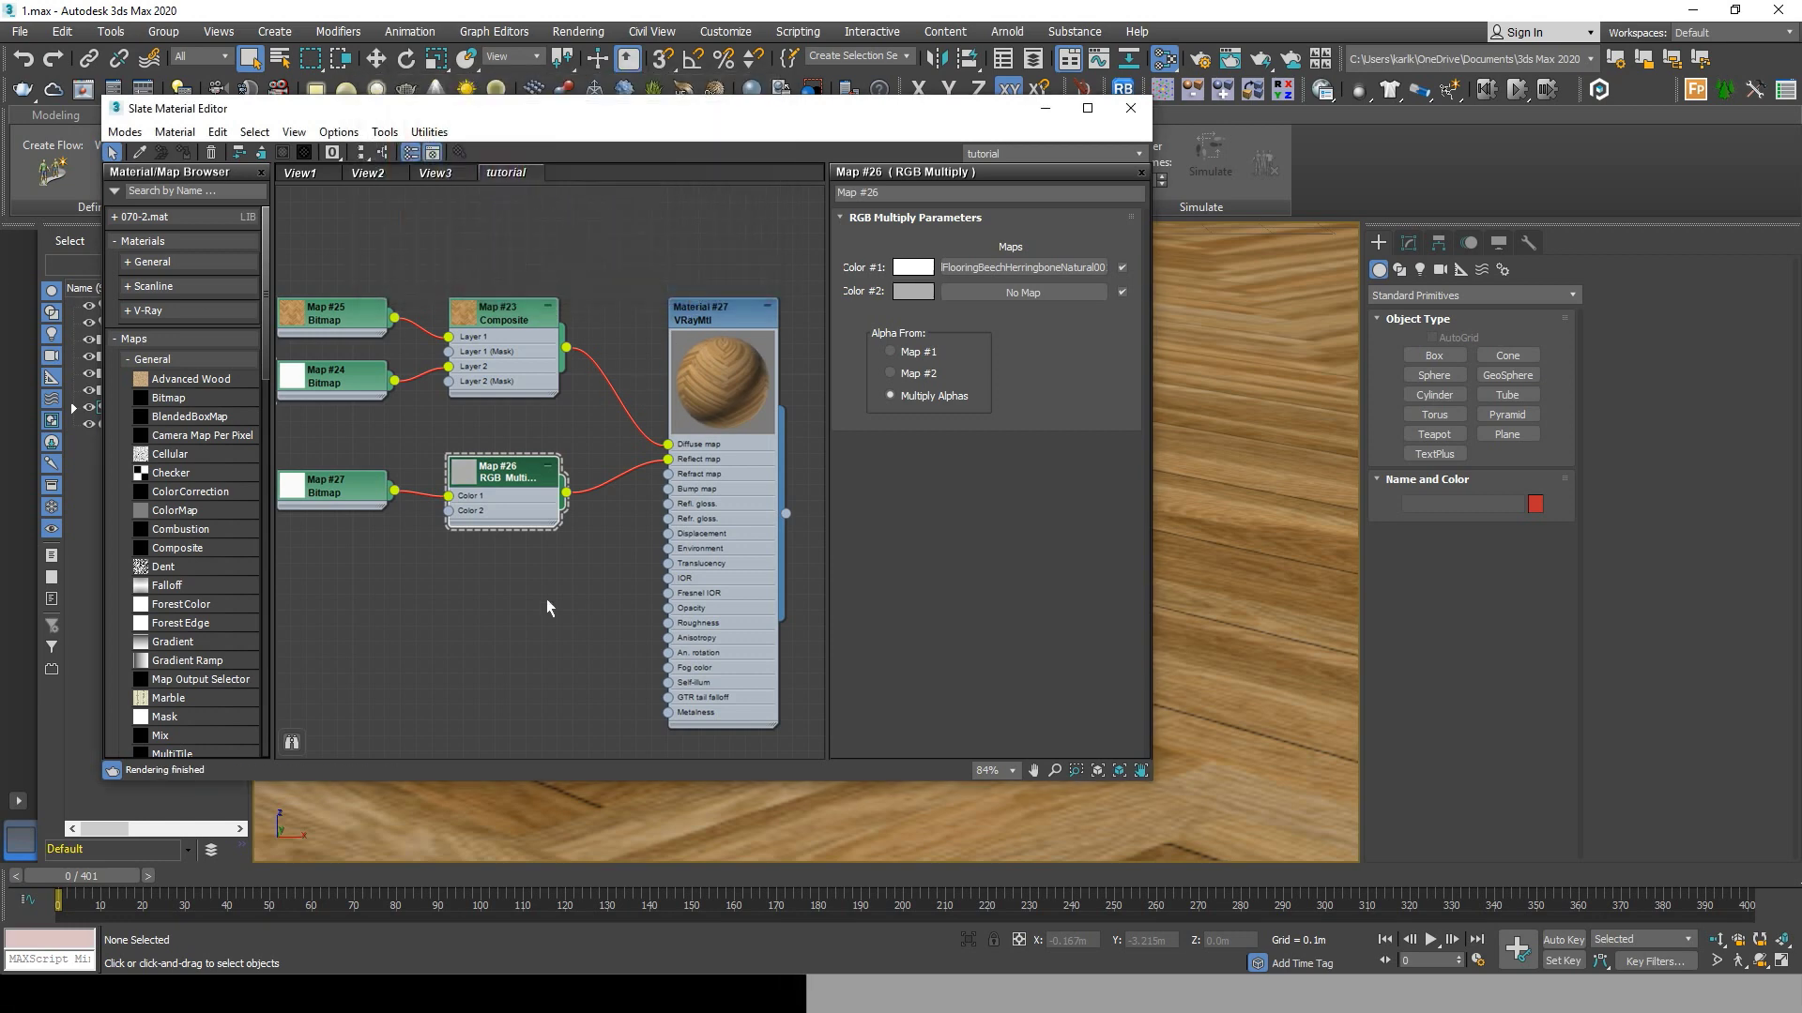
drag(507, 472, 523, 472)
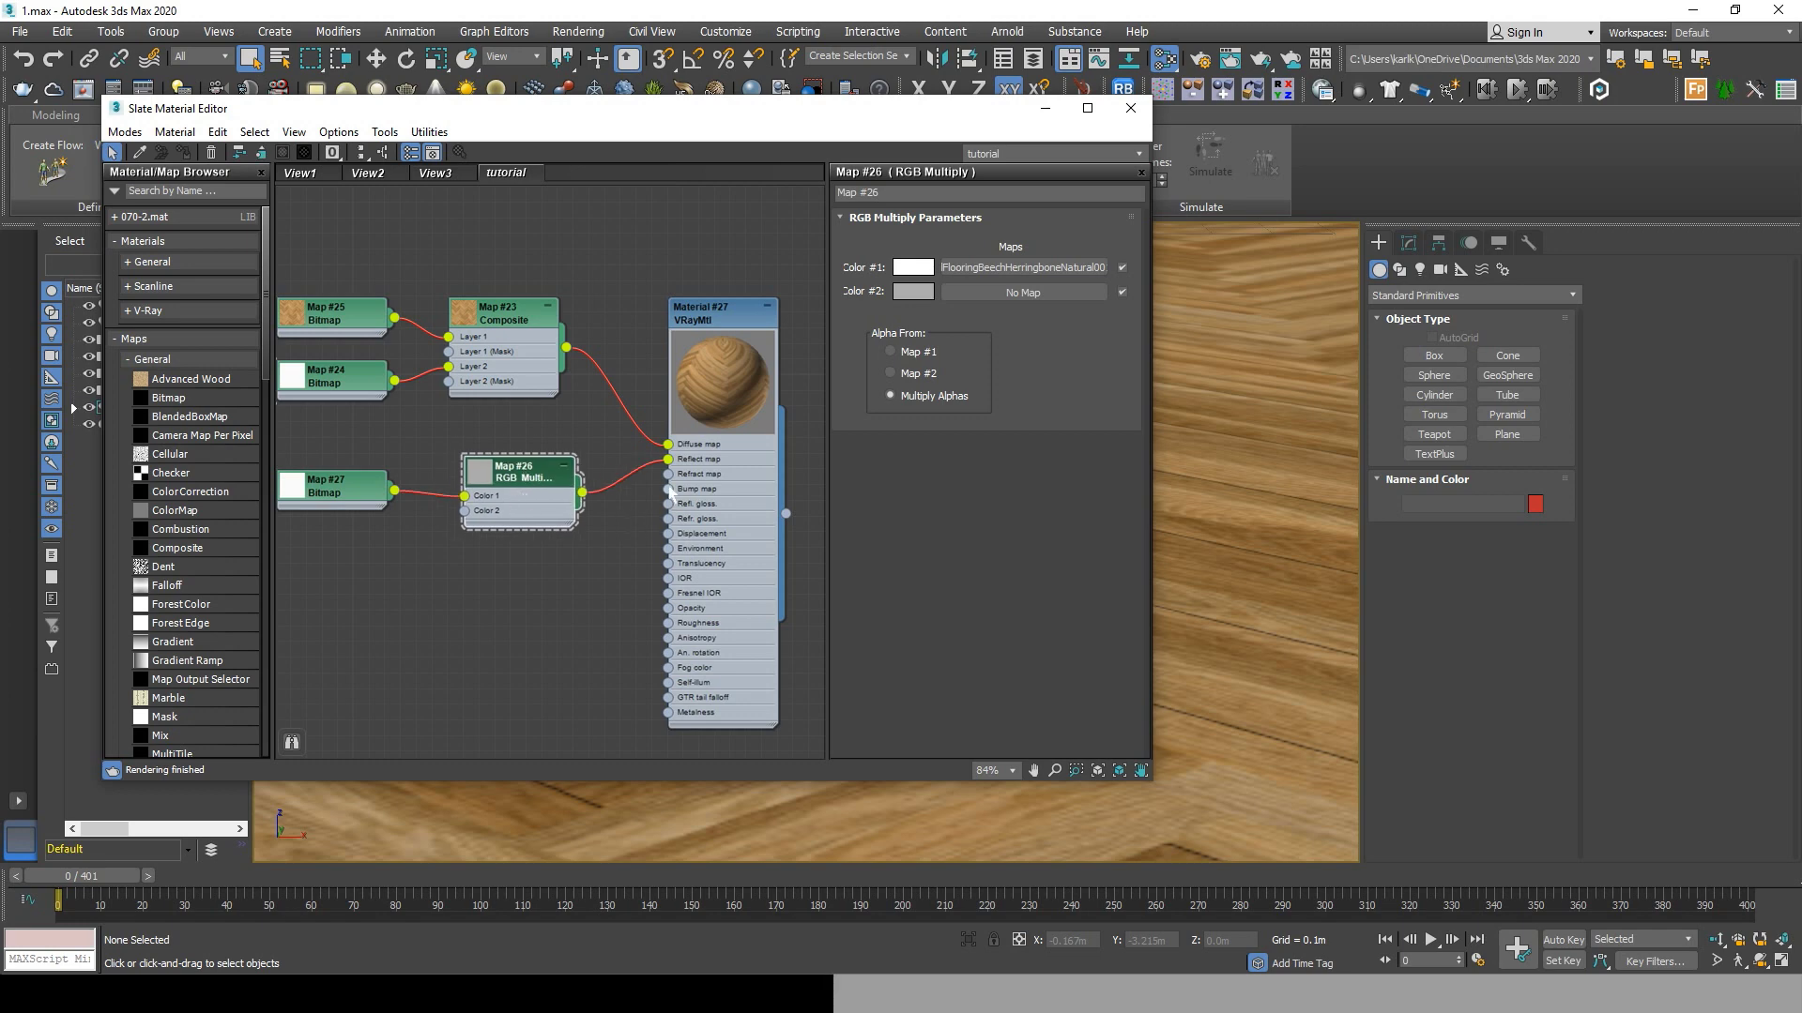
drag(598, 592, 572, 606)
Connect a VRayNormalMap, Map #28, to the material's Bump input.
mouse_move(615, 618)
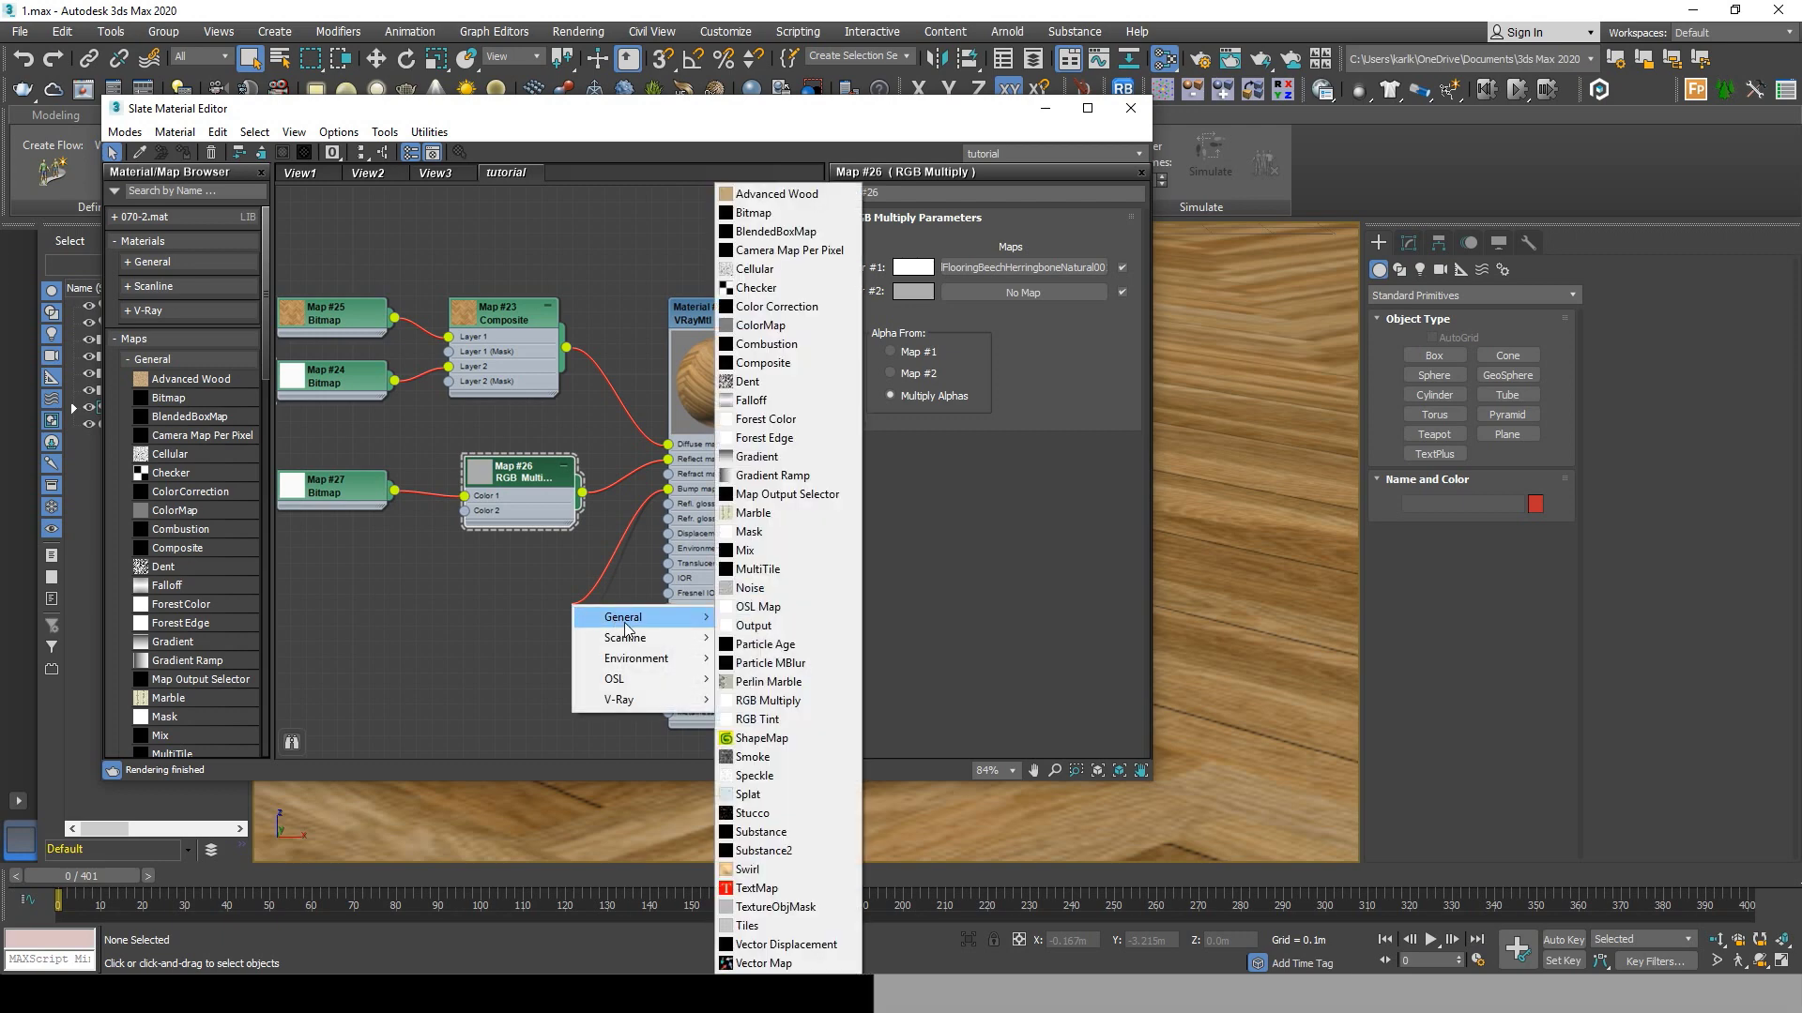
mouse_move(638, 699)
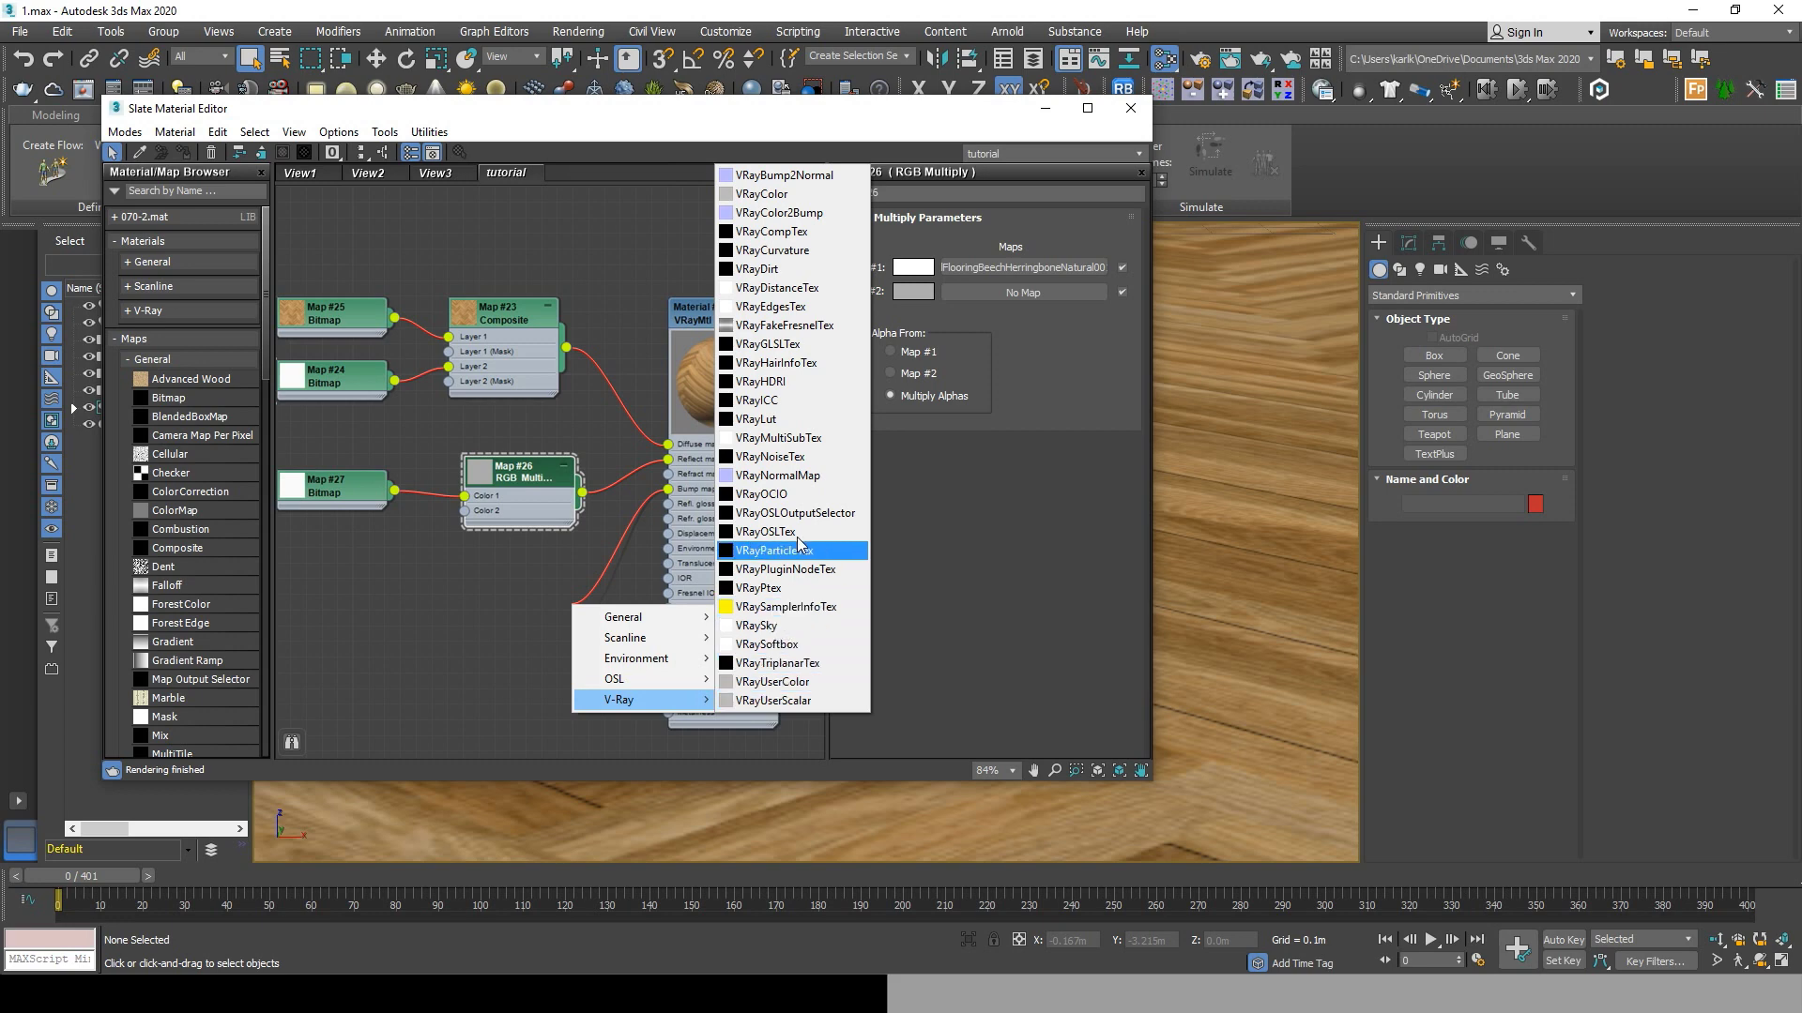
click(779, 475)
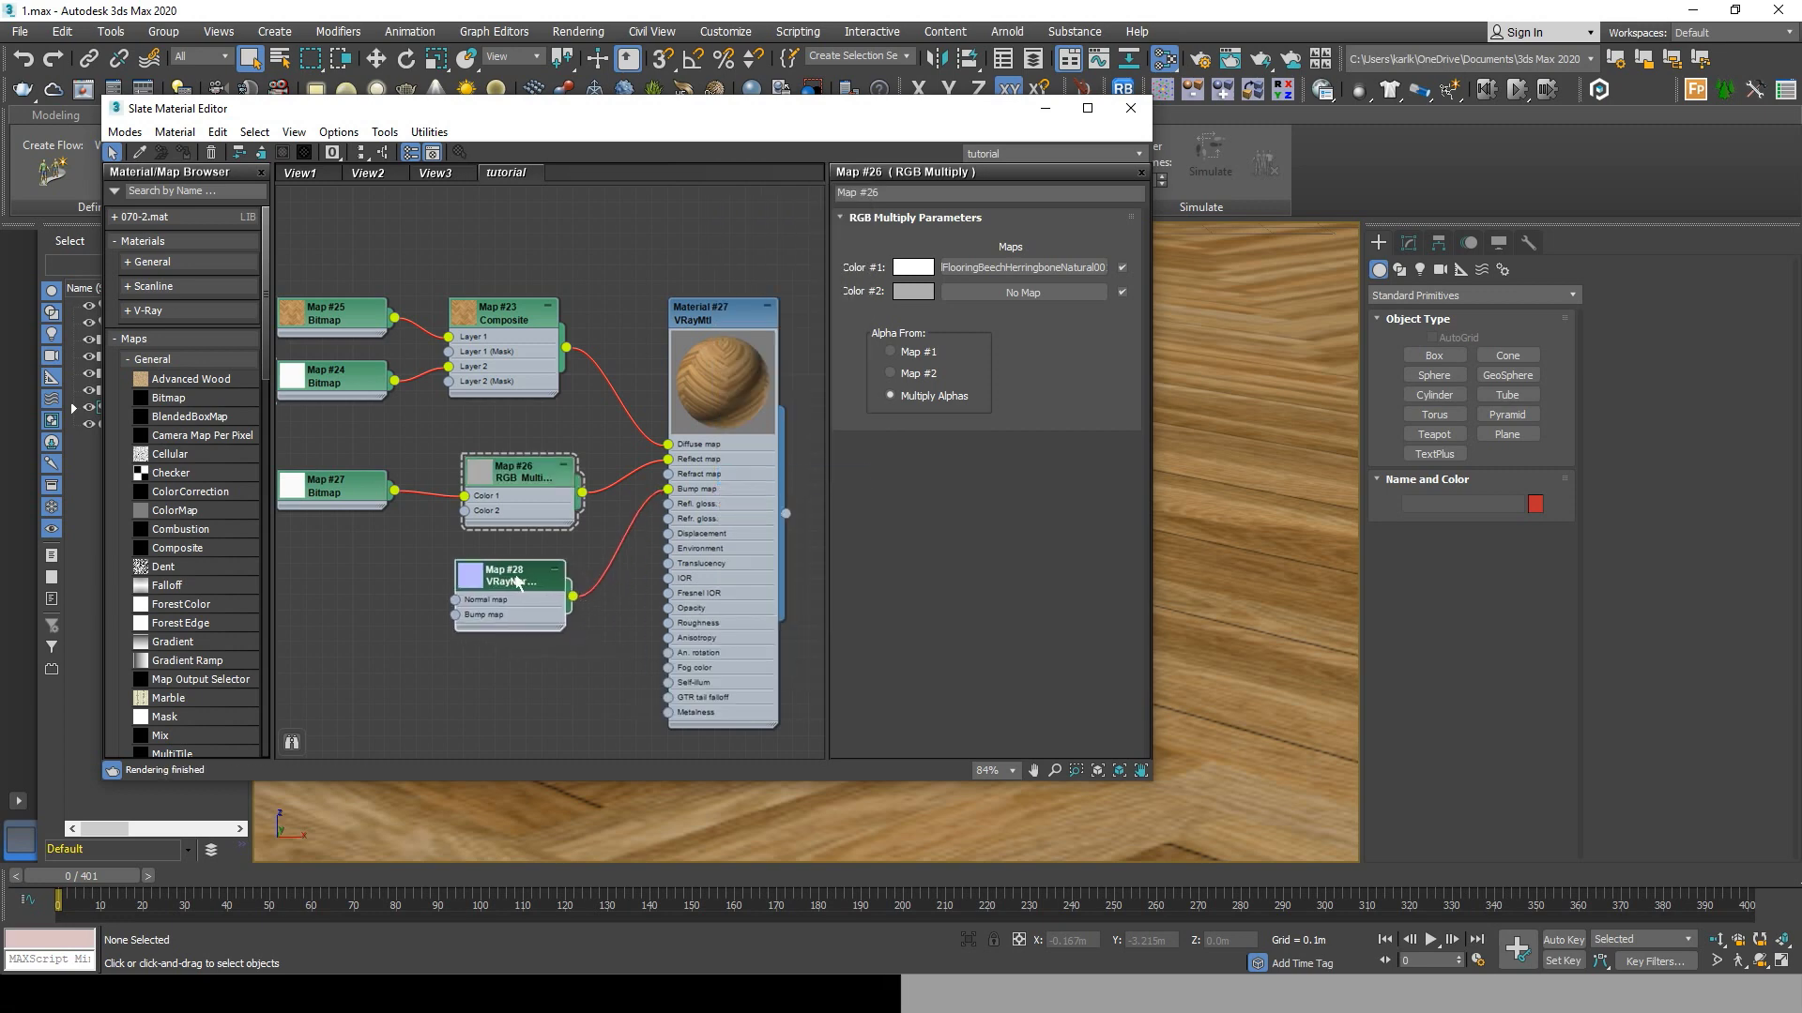
drag(514, 582, 524, 587)
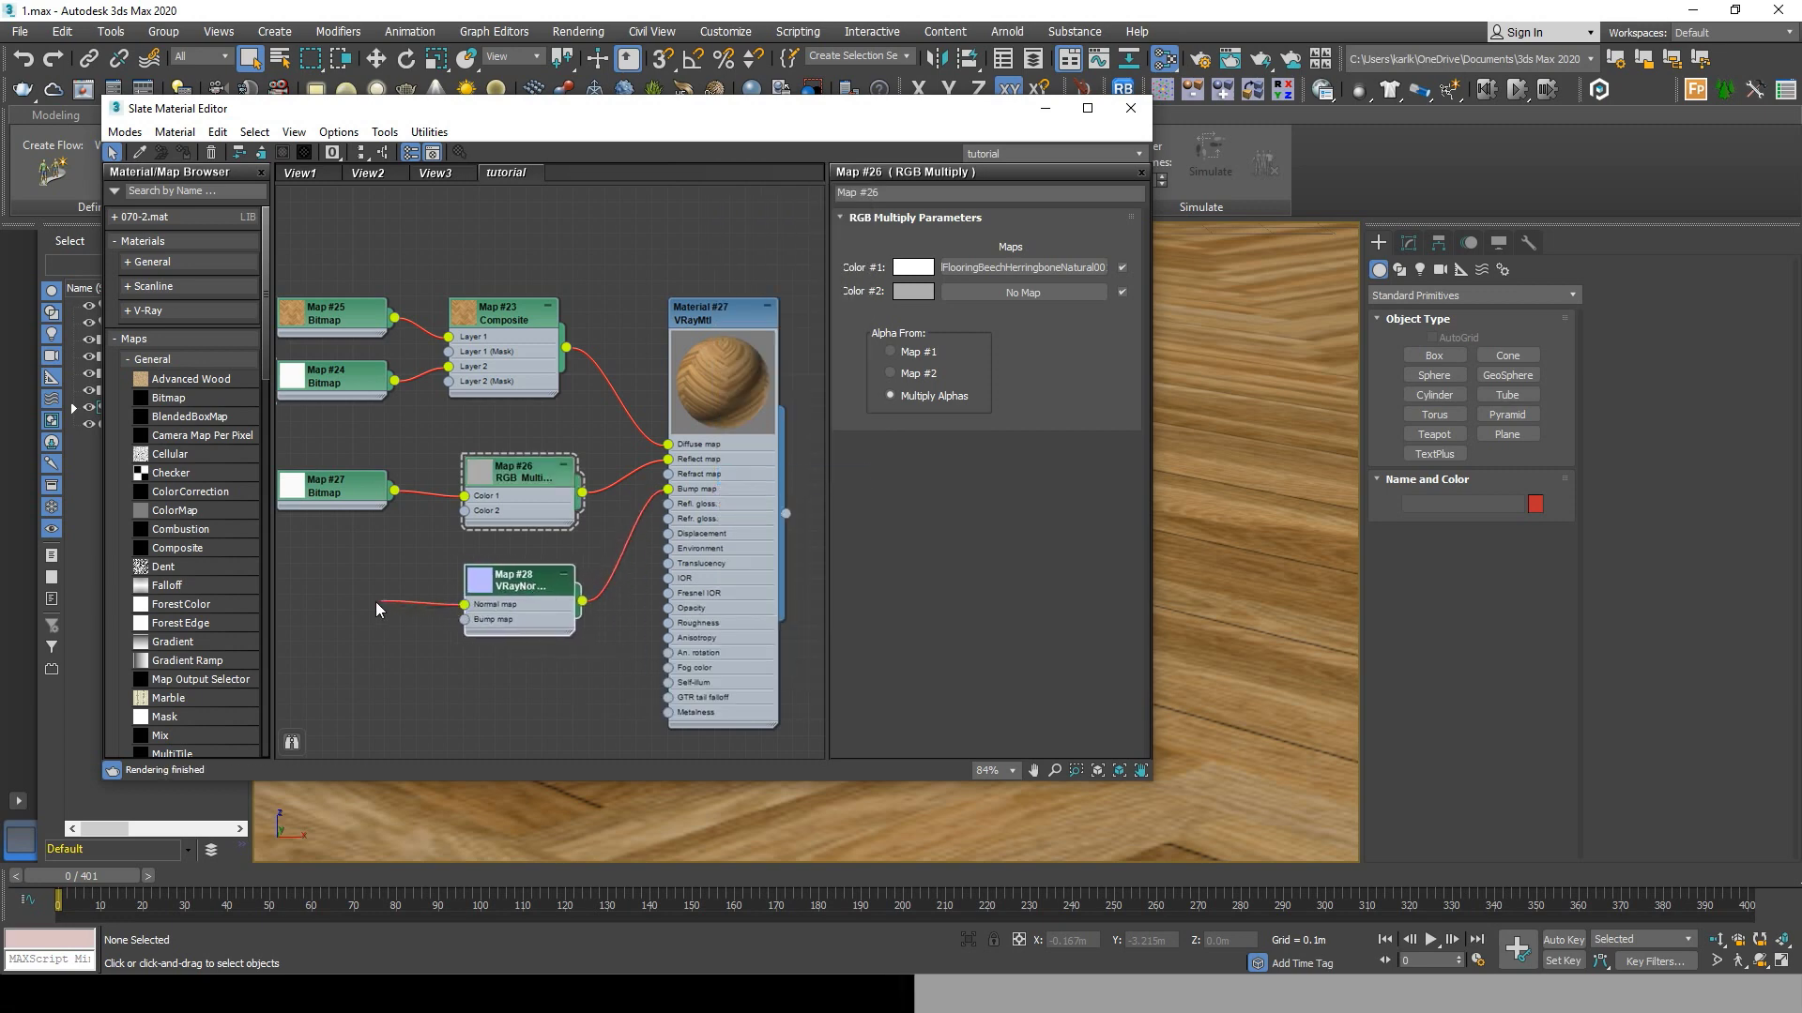
Feed the normal map input a Bitmap loading NRM_8K.png with gamma override.
drag(377, 608, 358, 606)
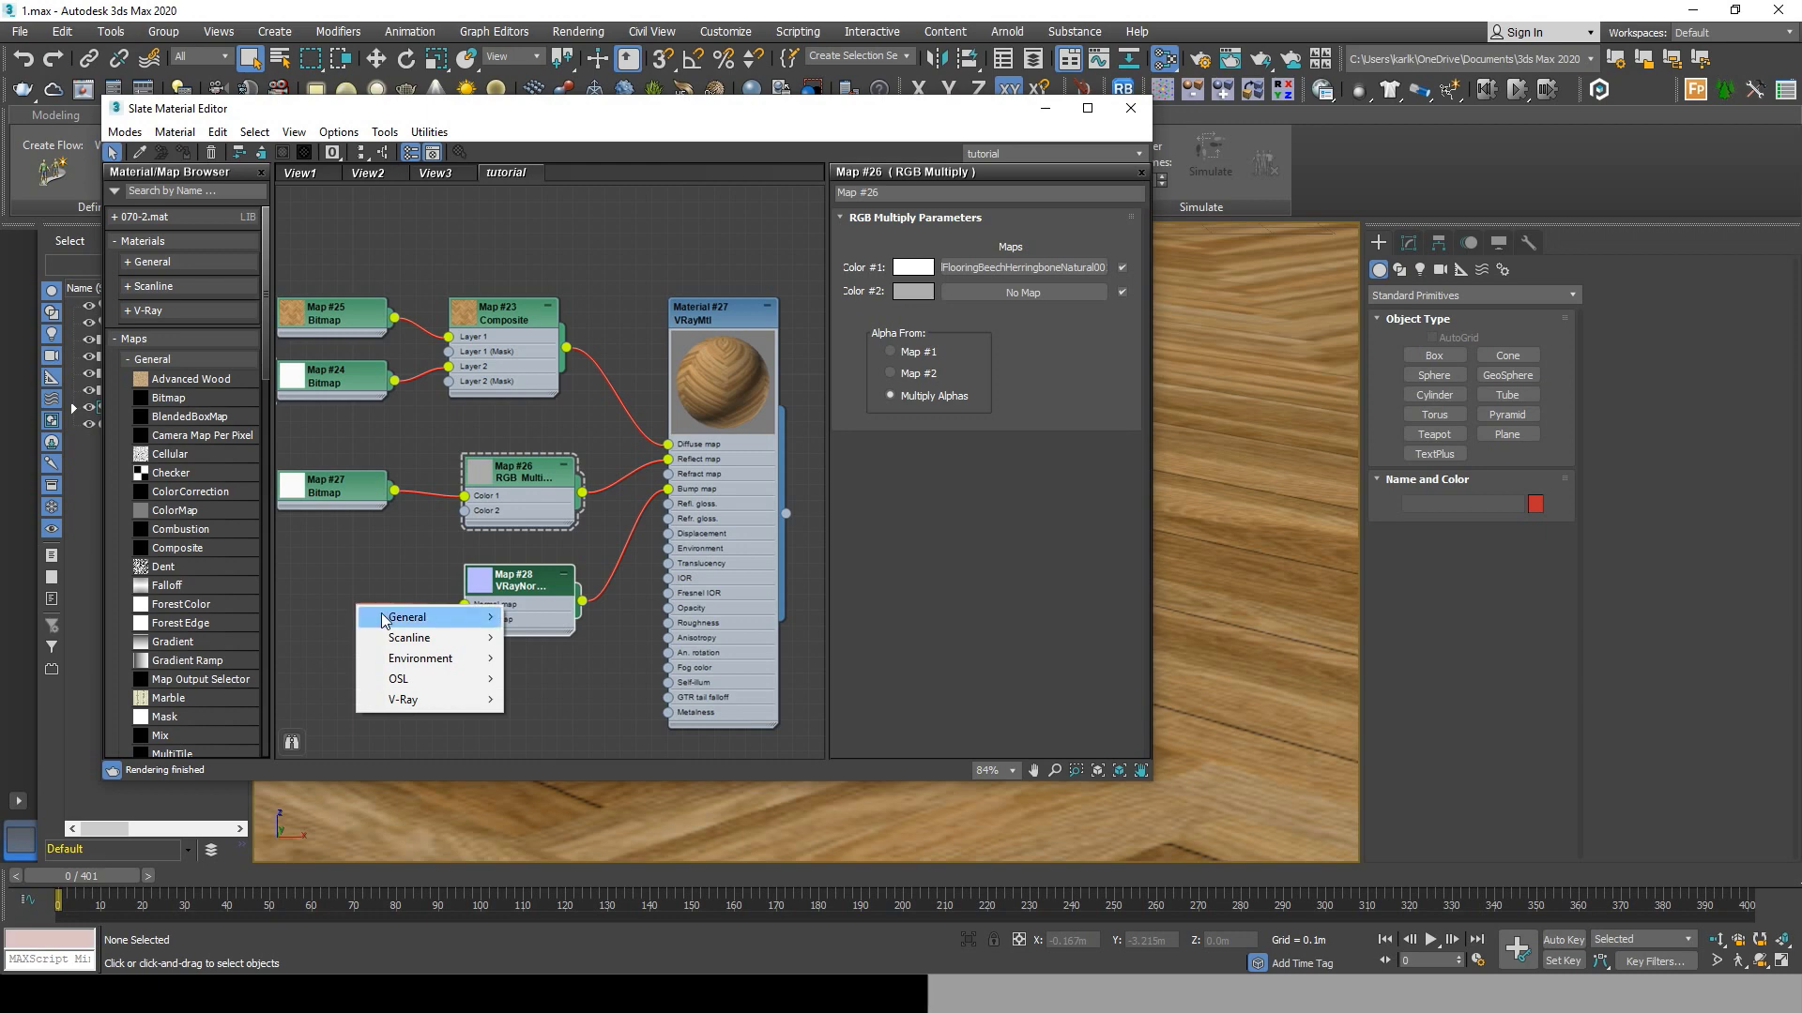
mouse_move(401, 615)
click(572, 236)
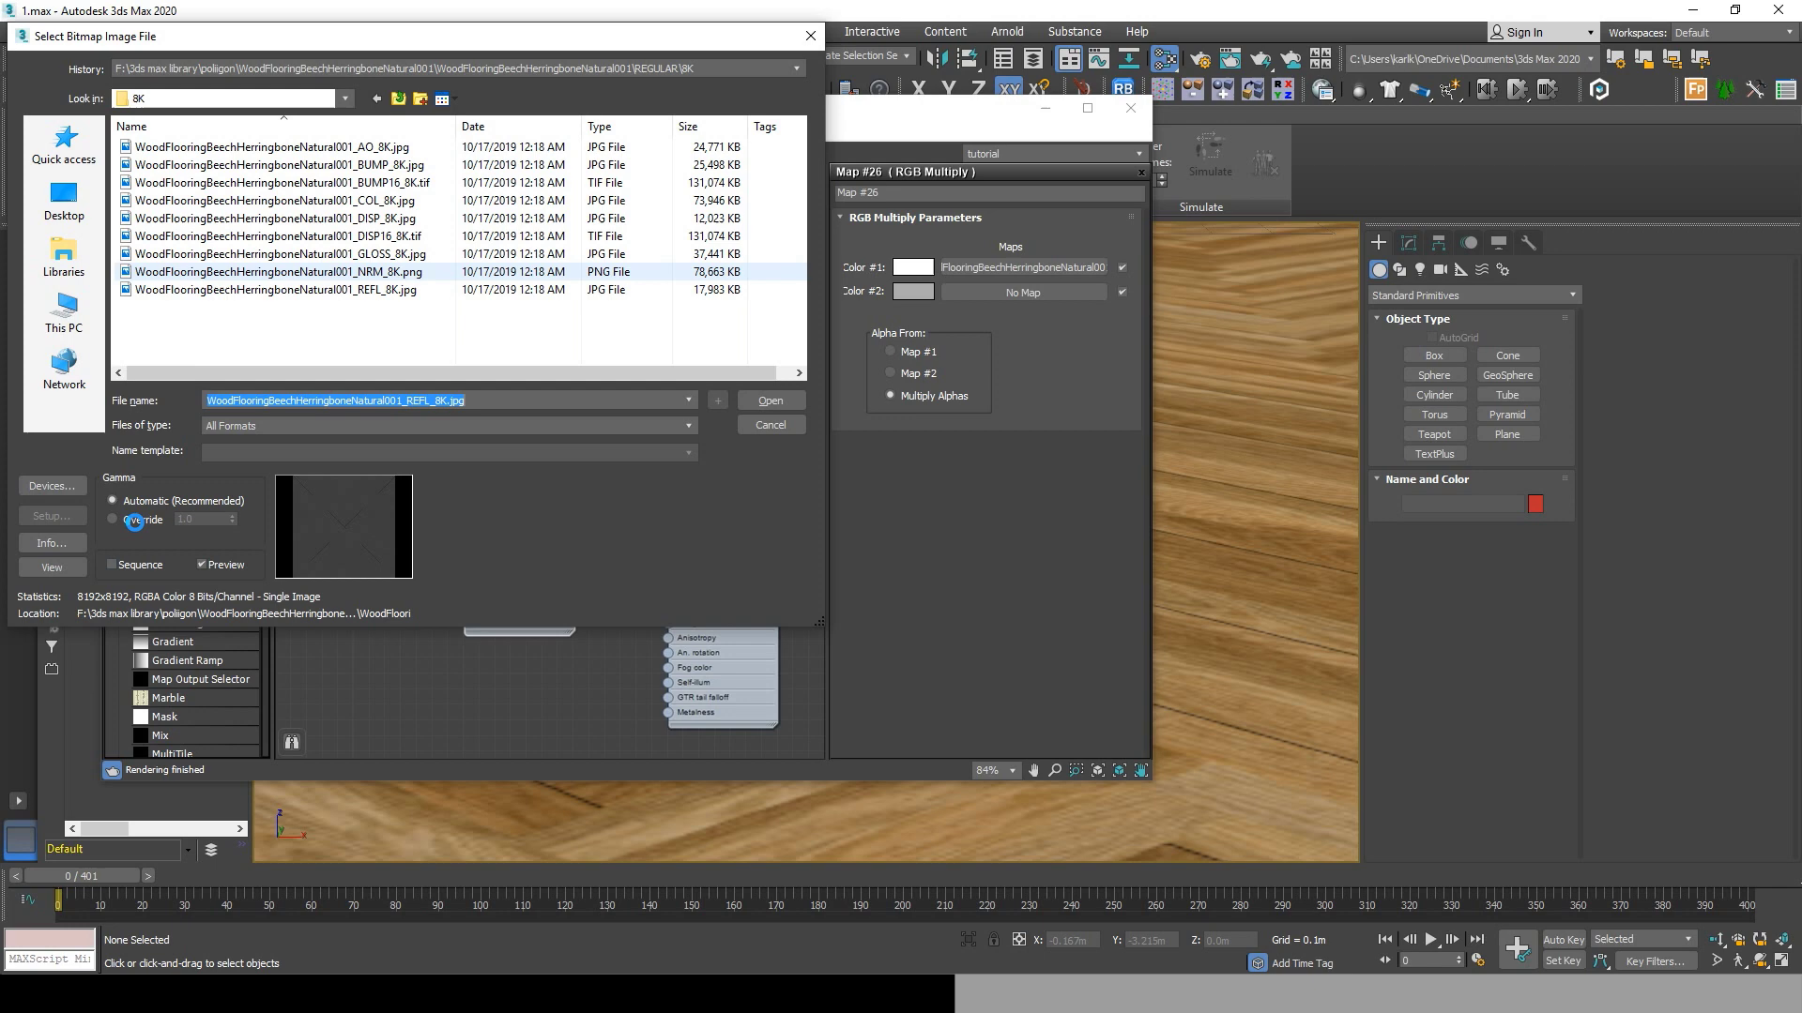
click(134, 522)
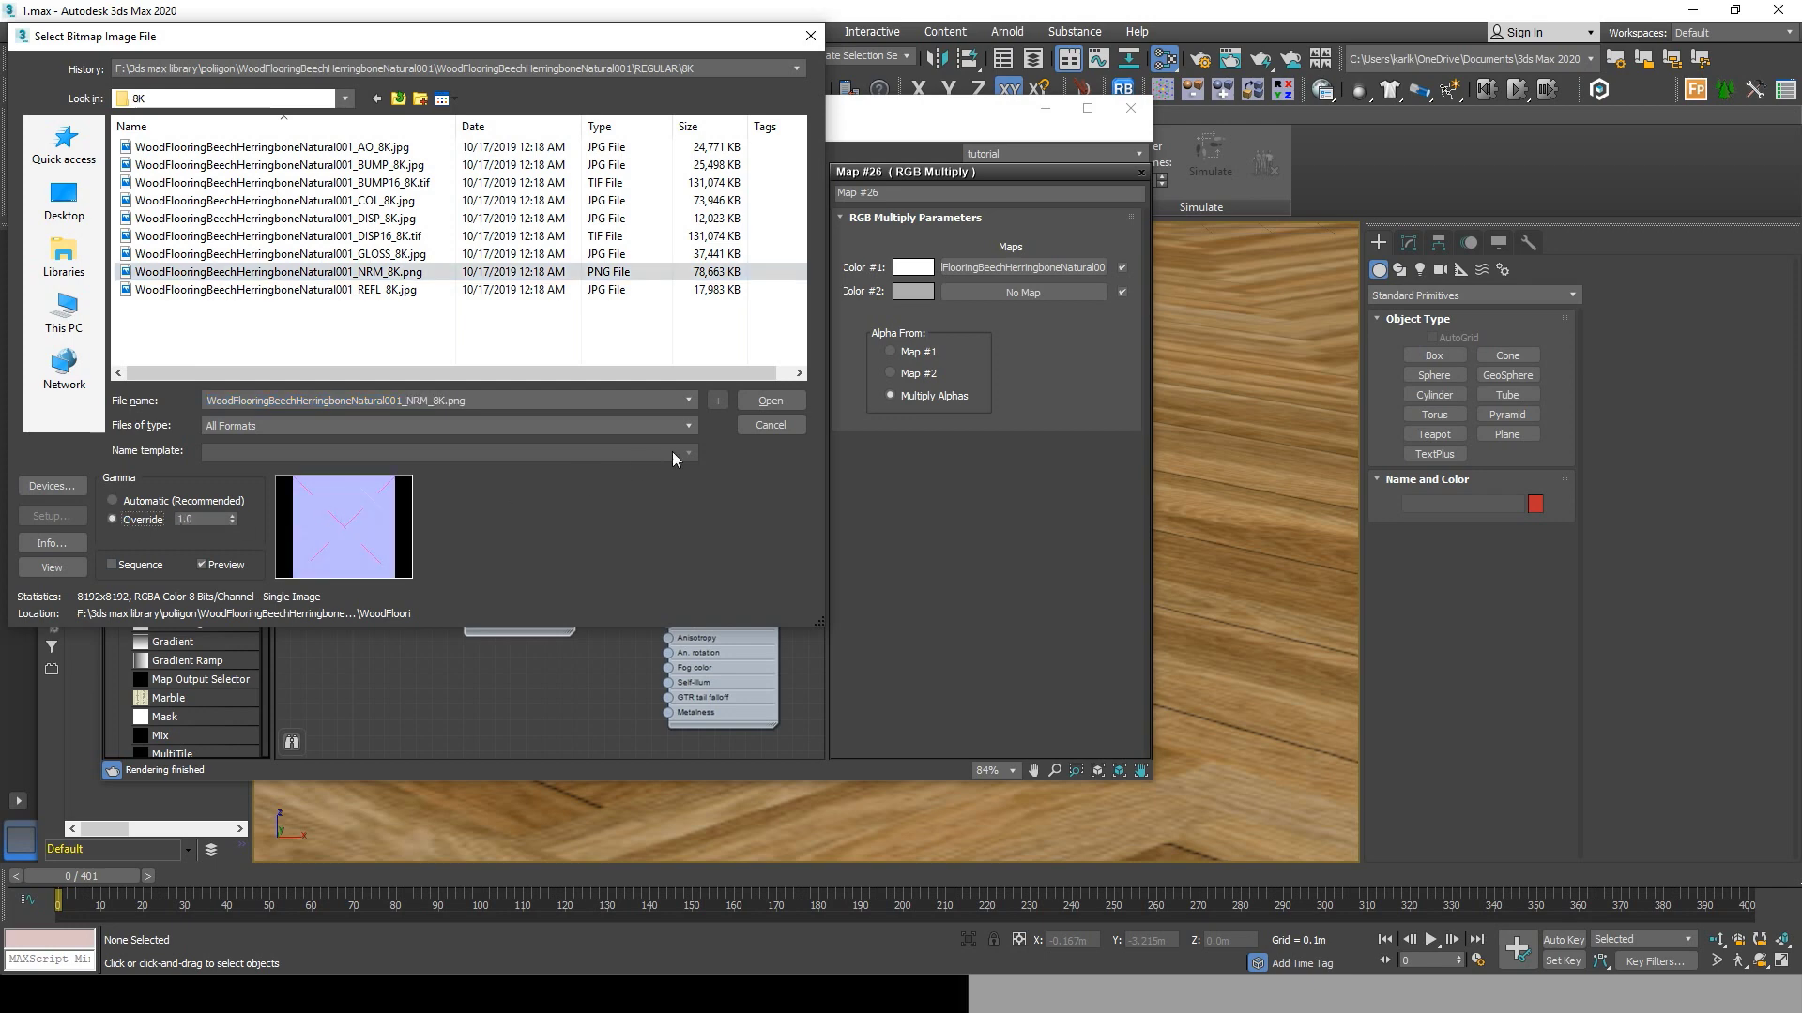
click(771, 402)
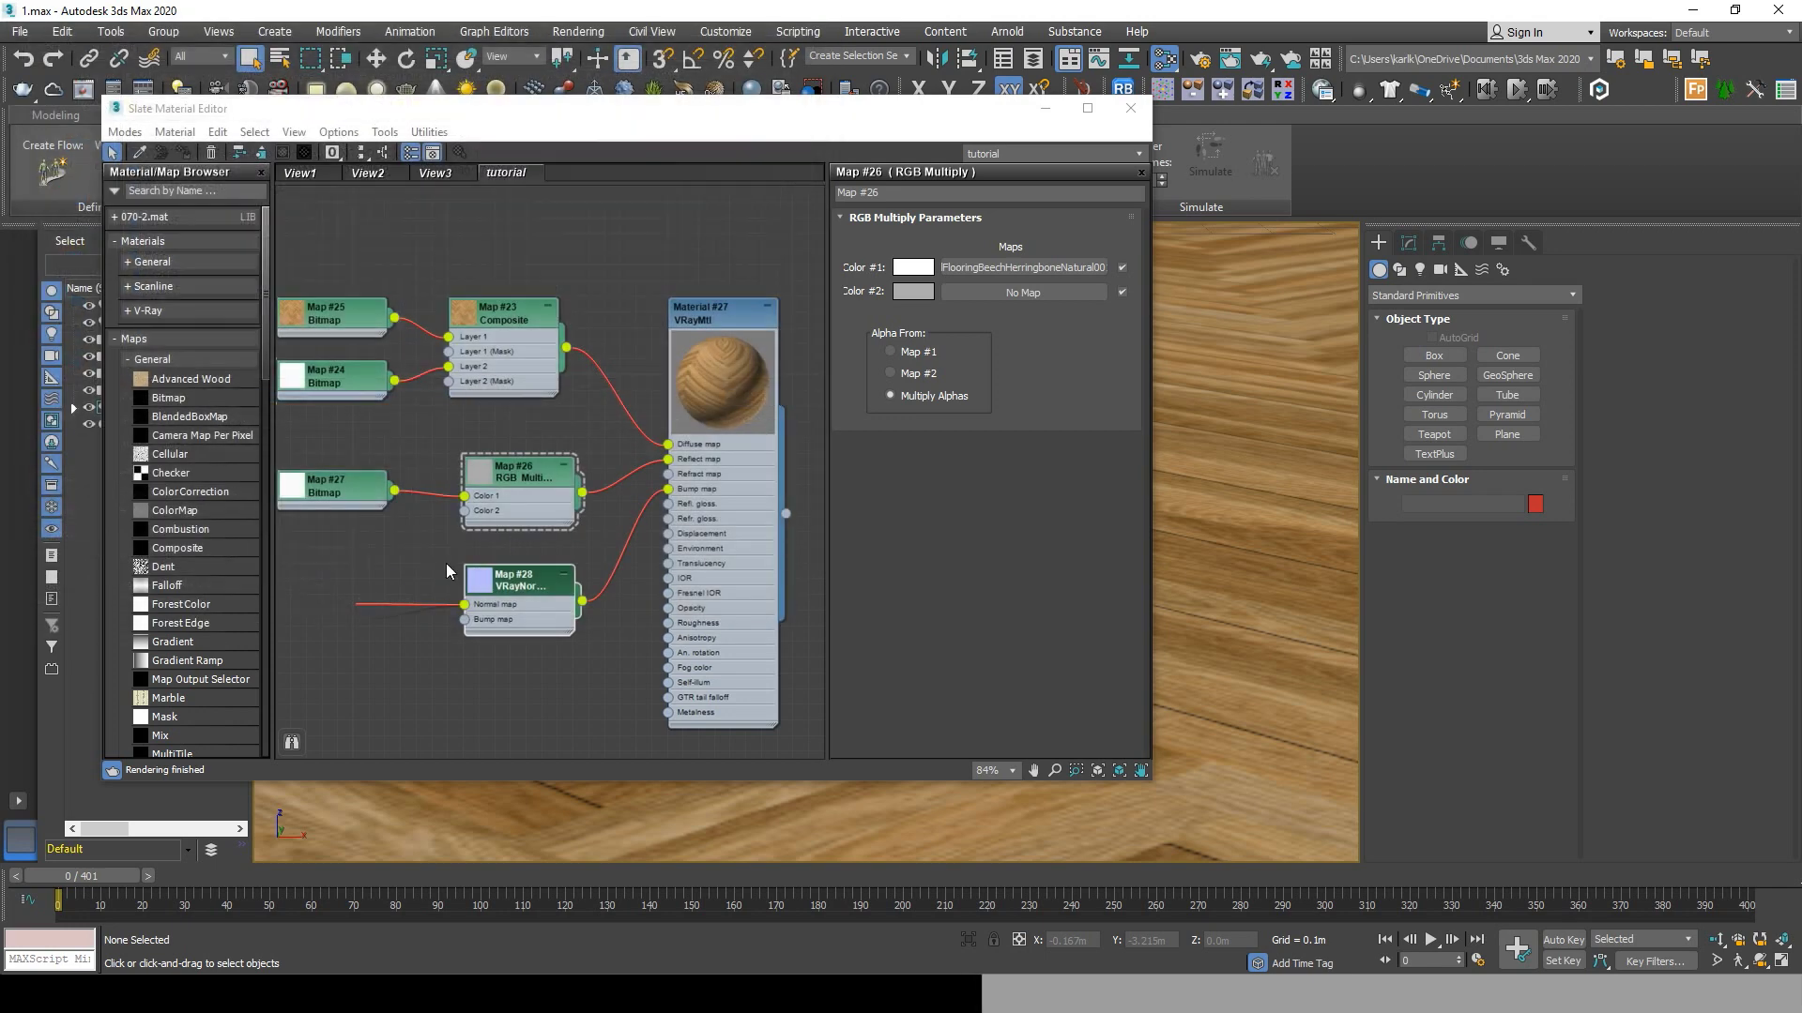
drag(368, 617, 371, 610)
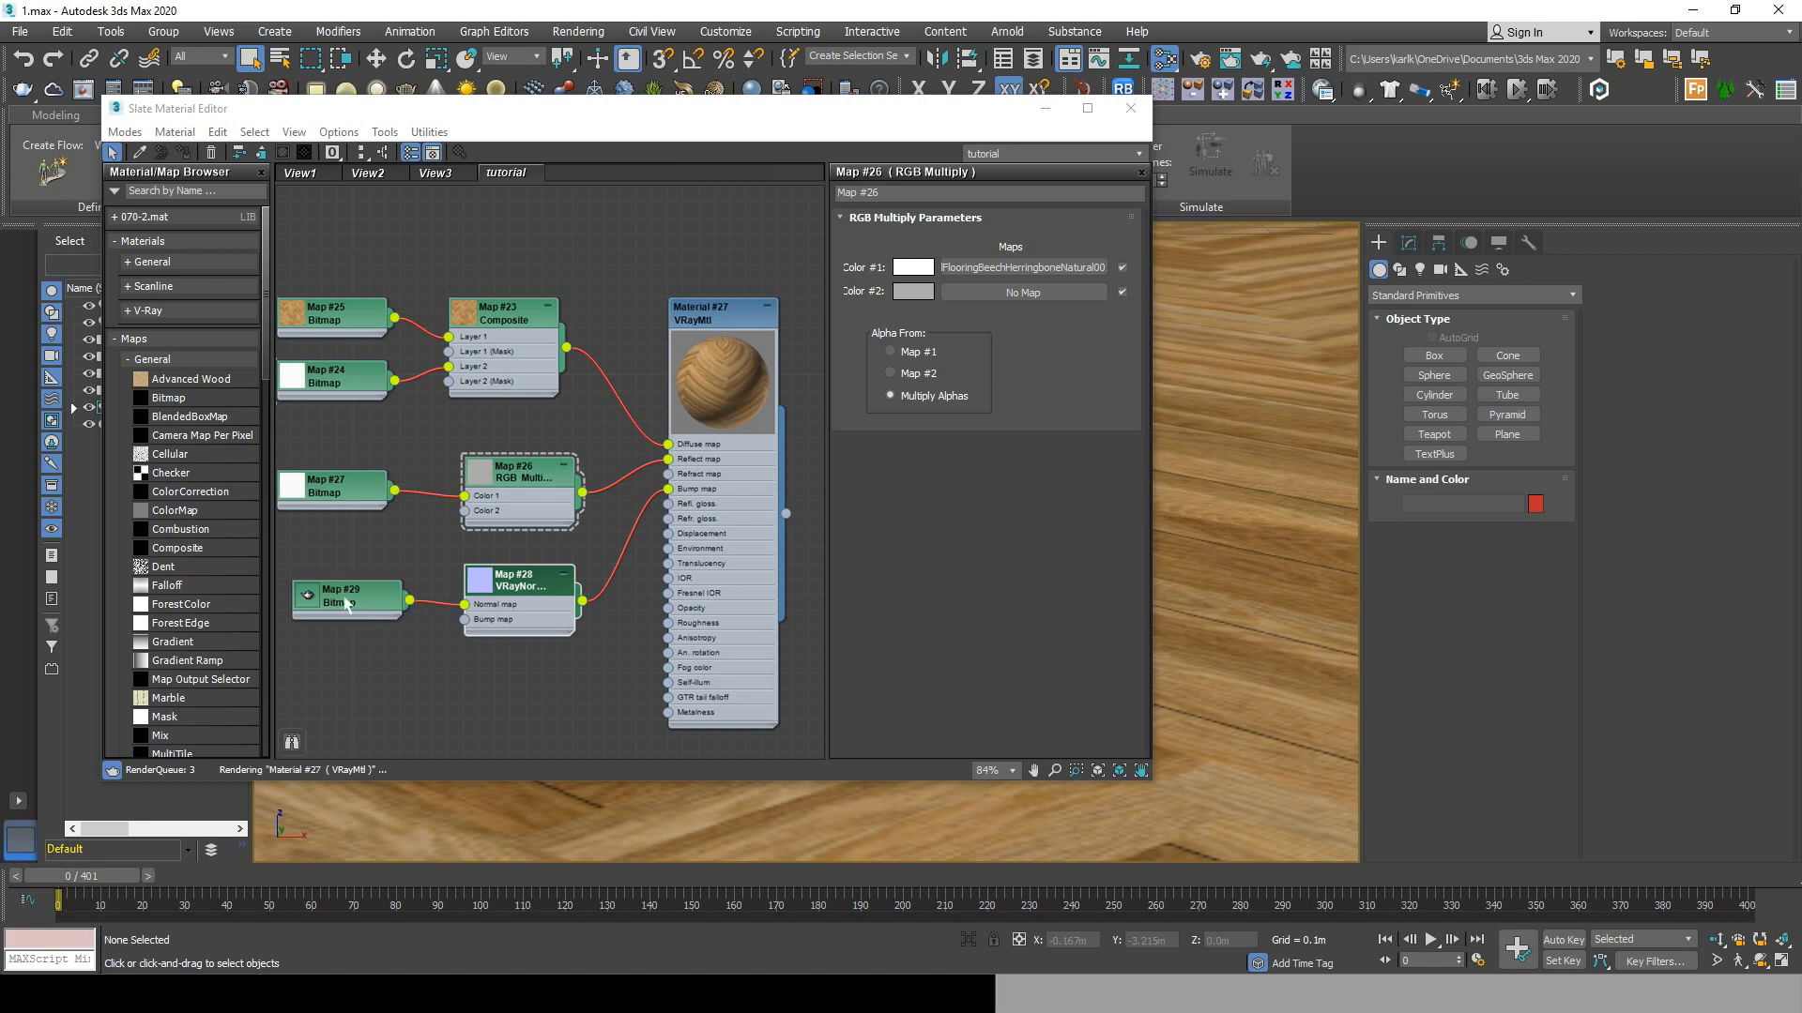
Turn off real-world scale on the NRM bitmap and enable flip green on the VRayNormalMap.
double_click(322, 601)
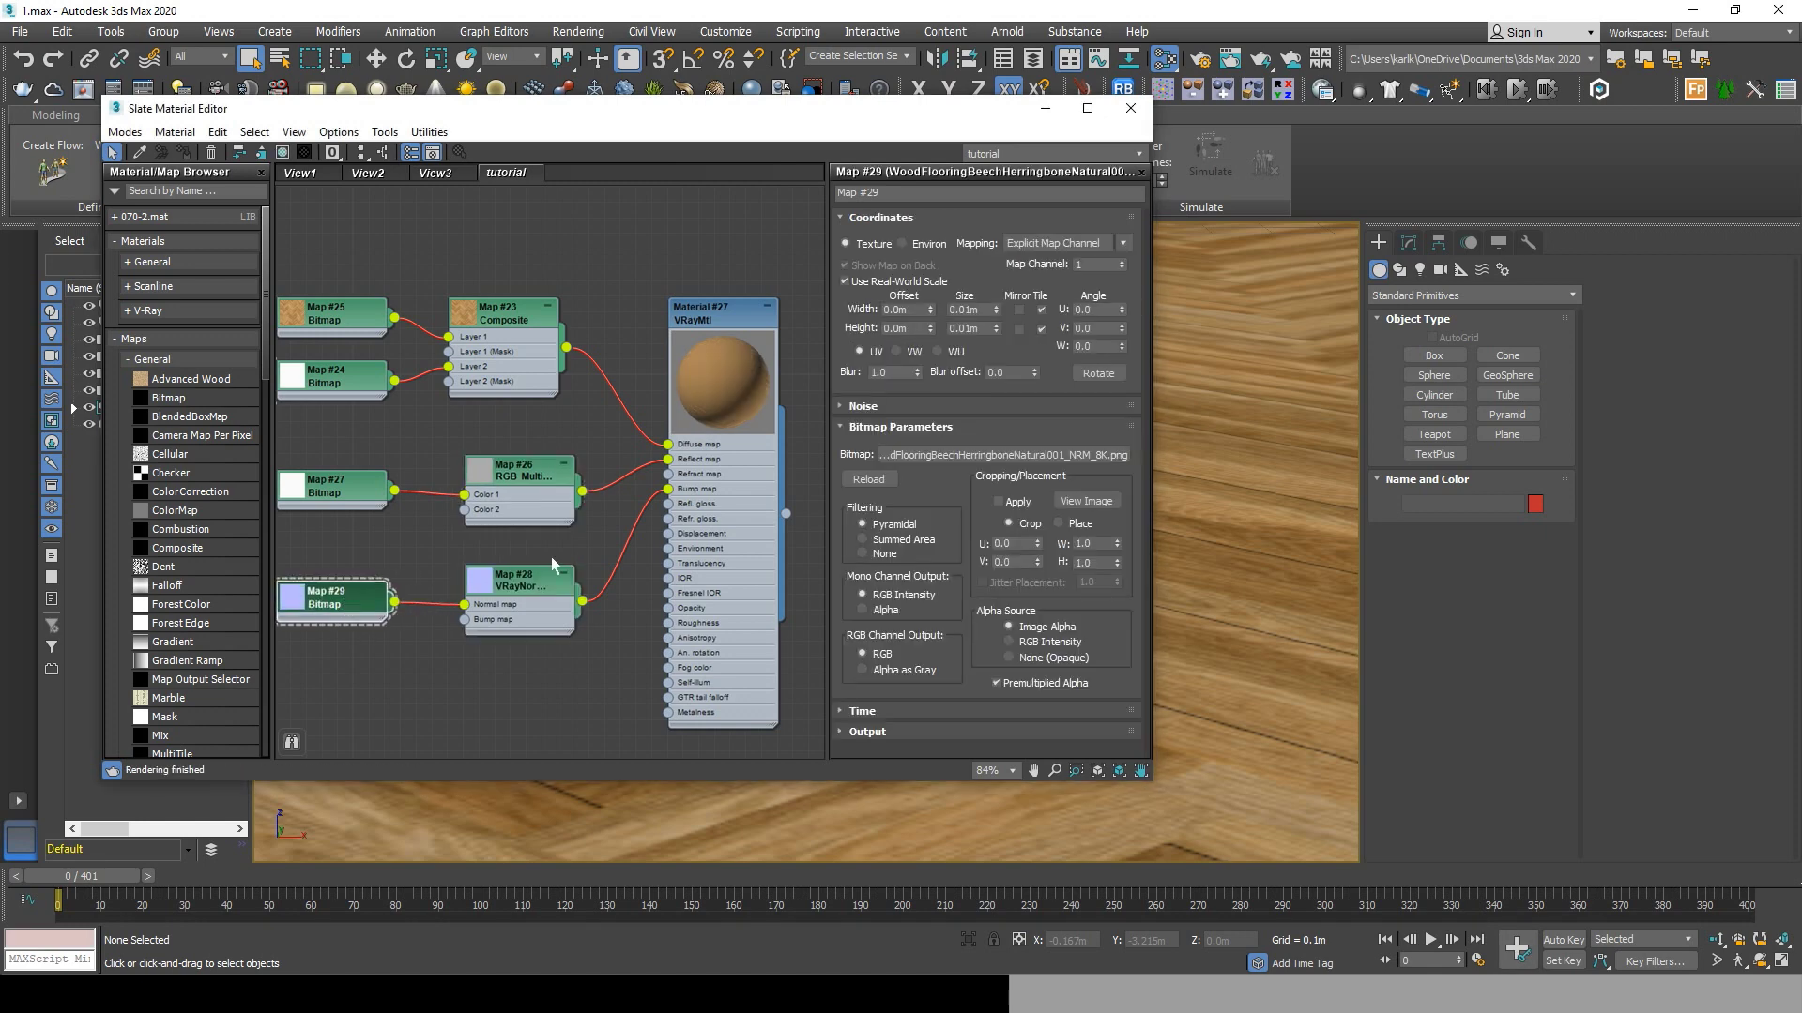
click(899, 280)
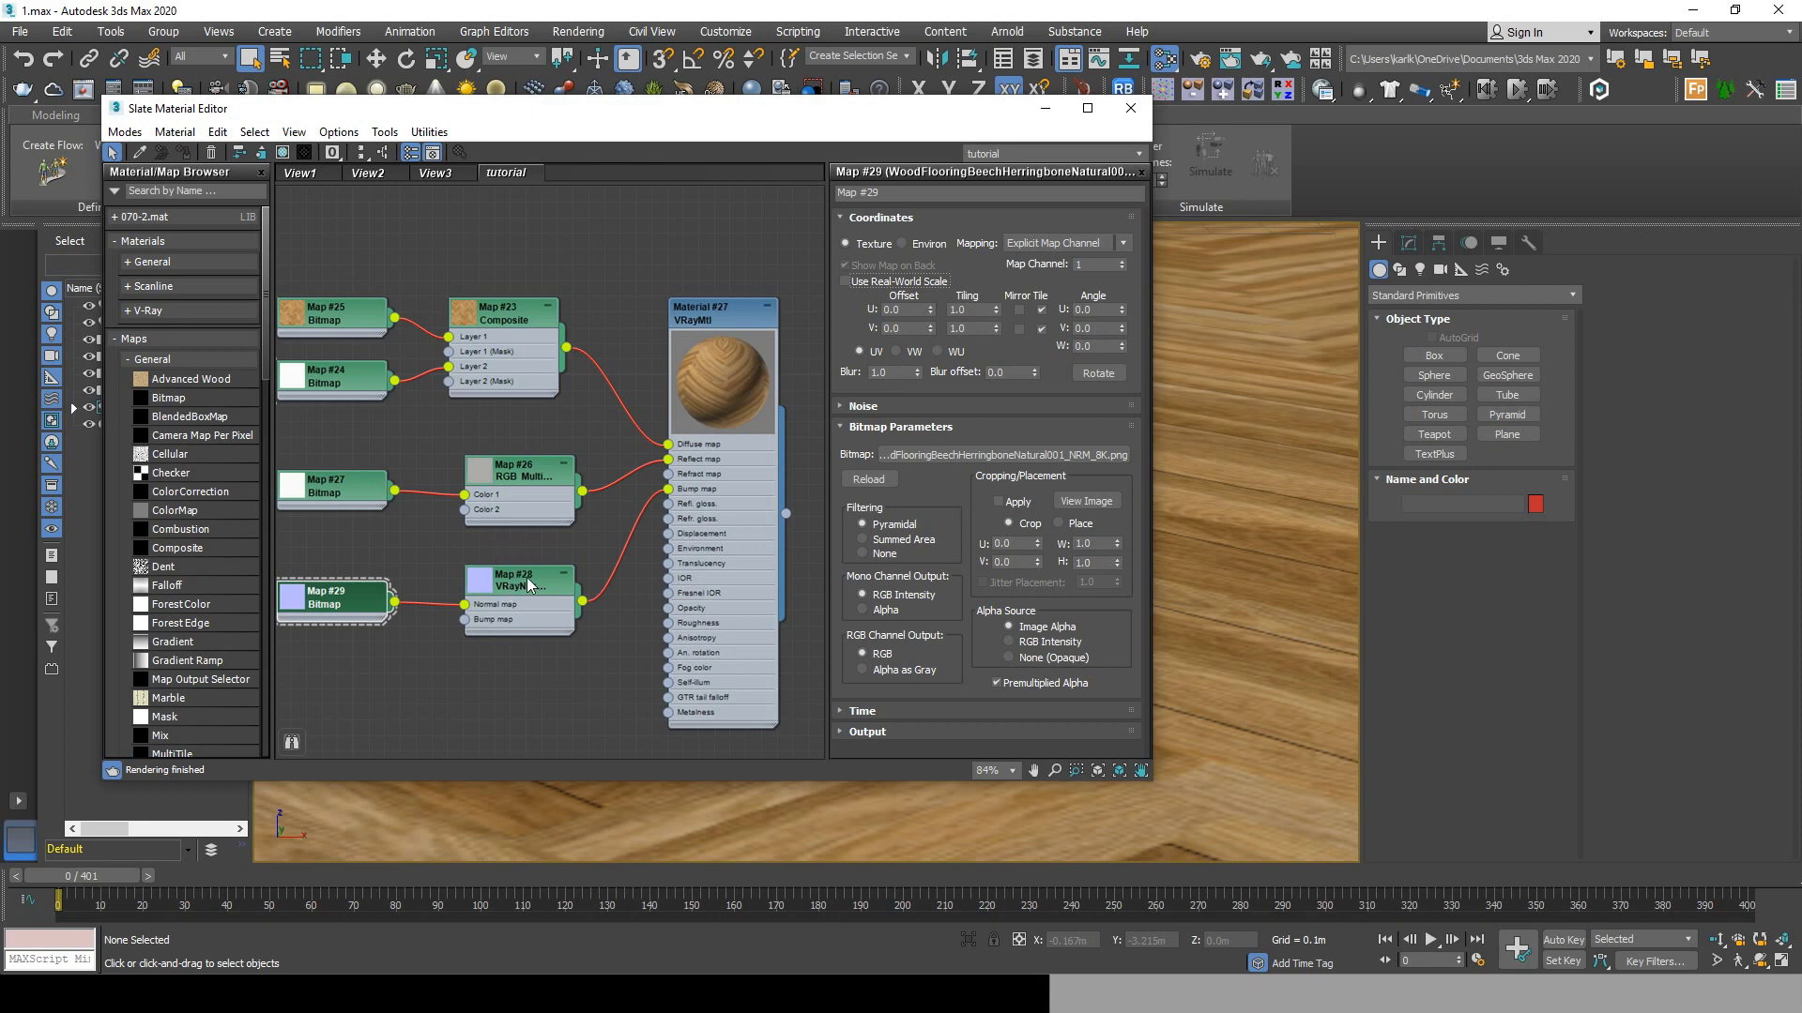
double_click(528, 584)
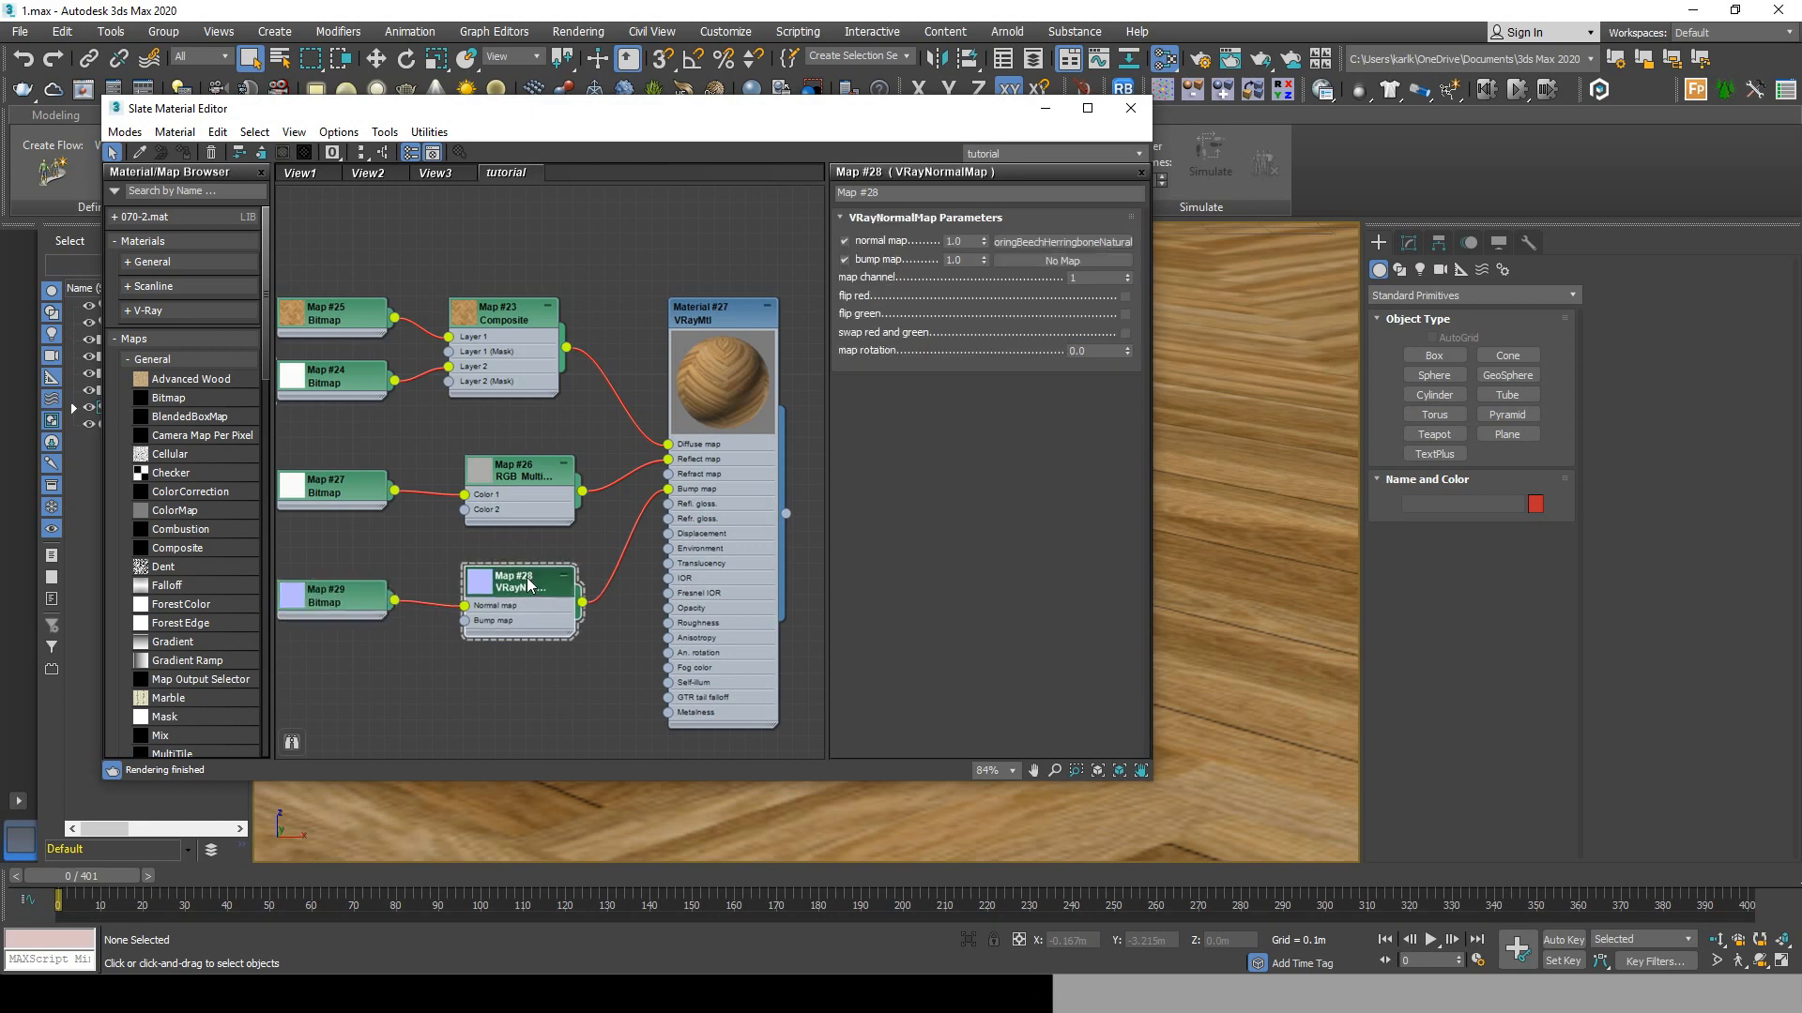
click(1125, 315)
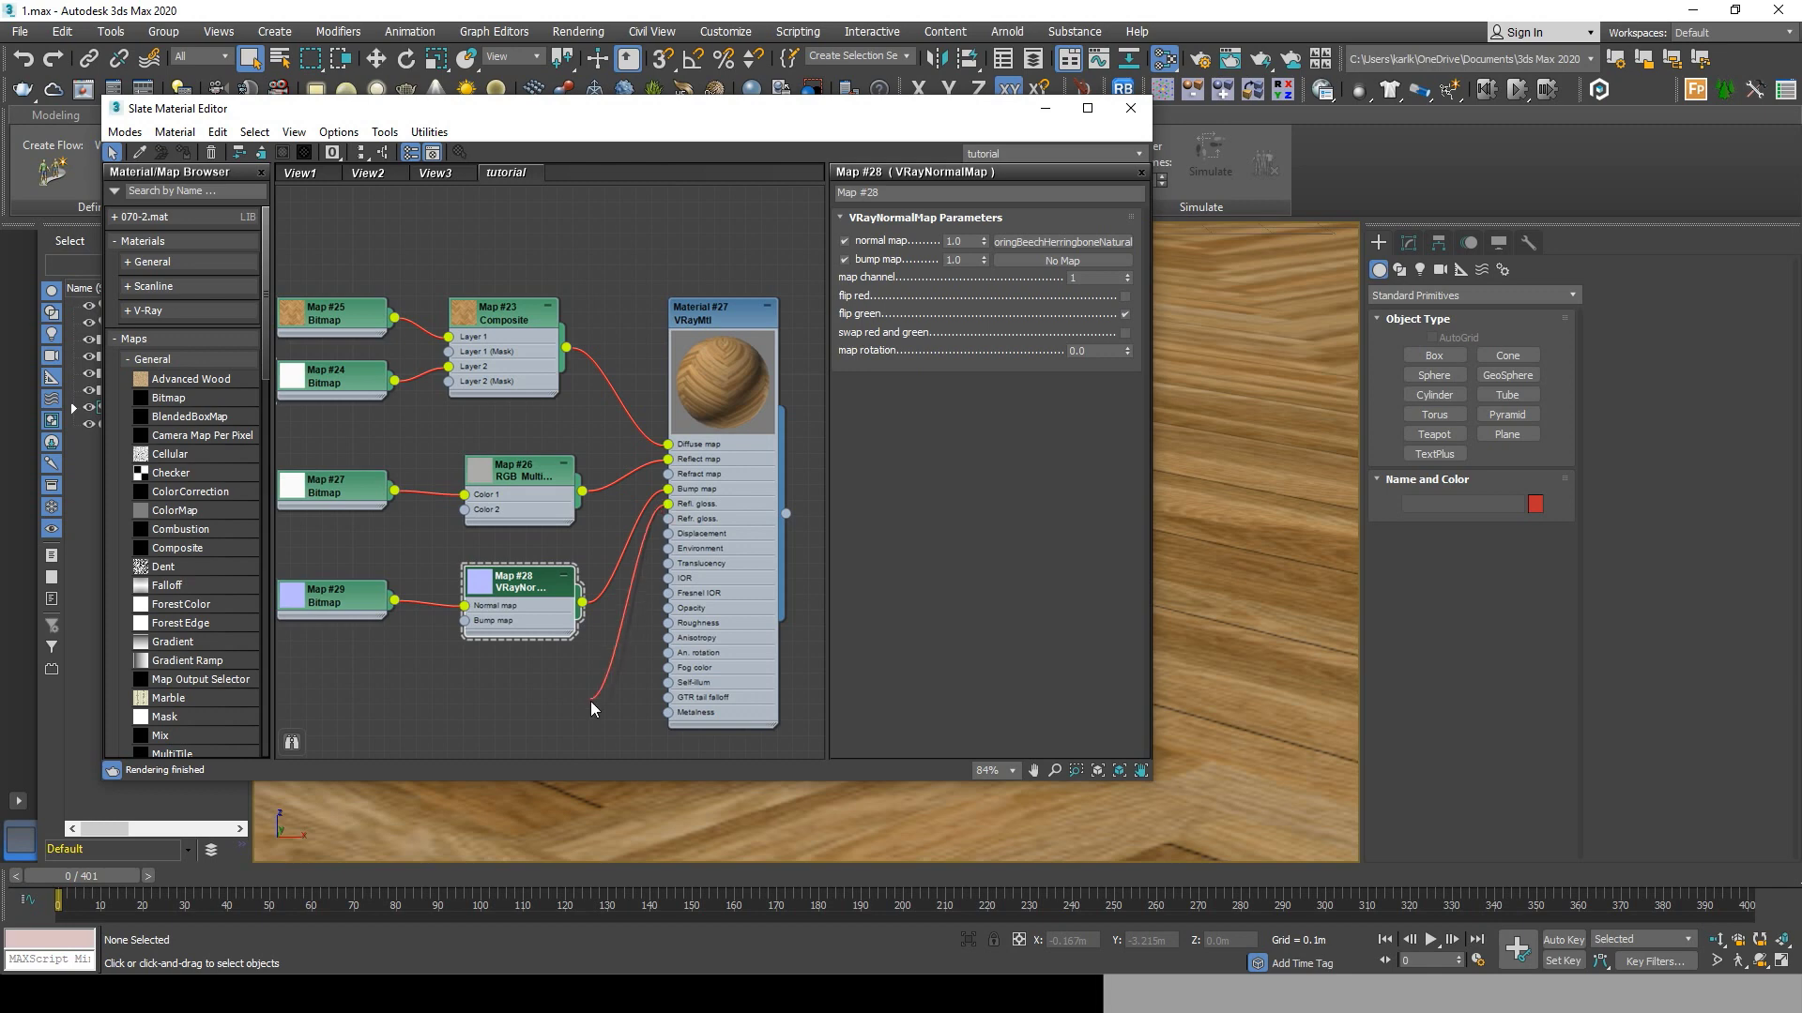
Wire a Color Correction map, Map #30, into Refl. gloss. and place it below Map #28.
drag(591, 702, 593, 707)
mouse_move(630, 724)
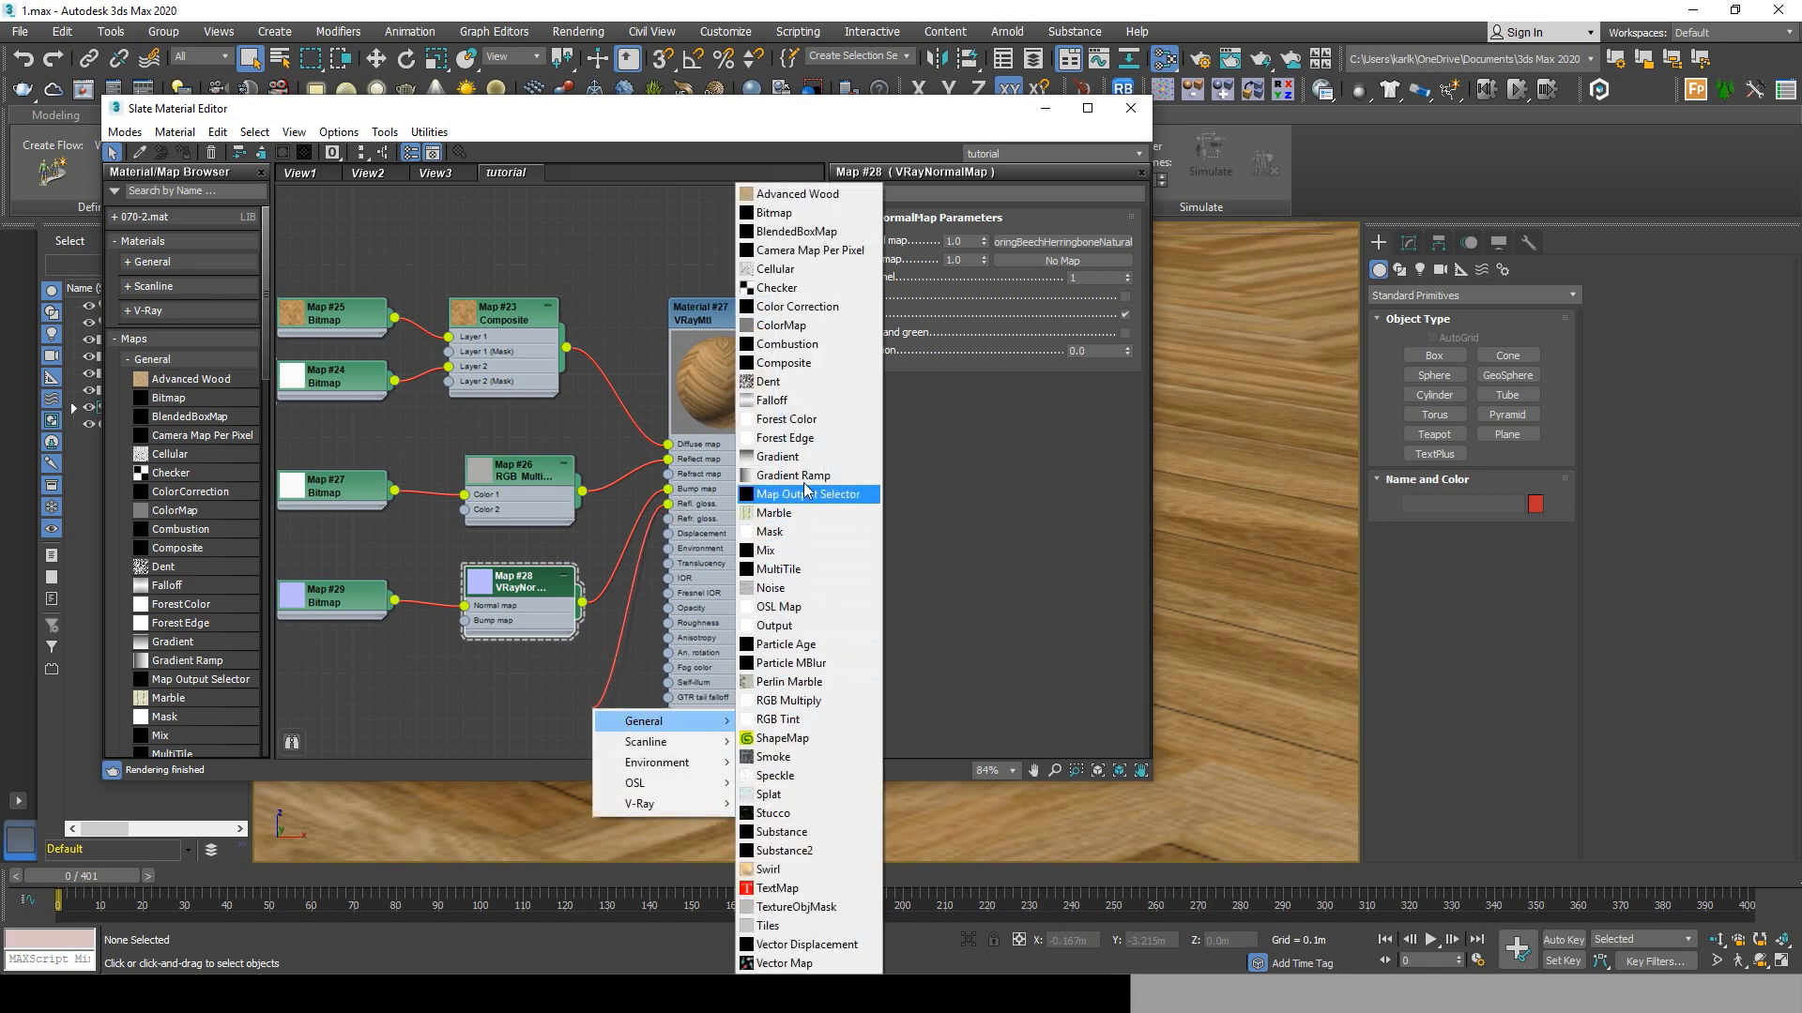
click(797, 306)
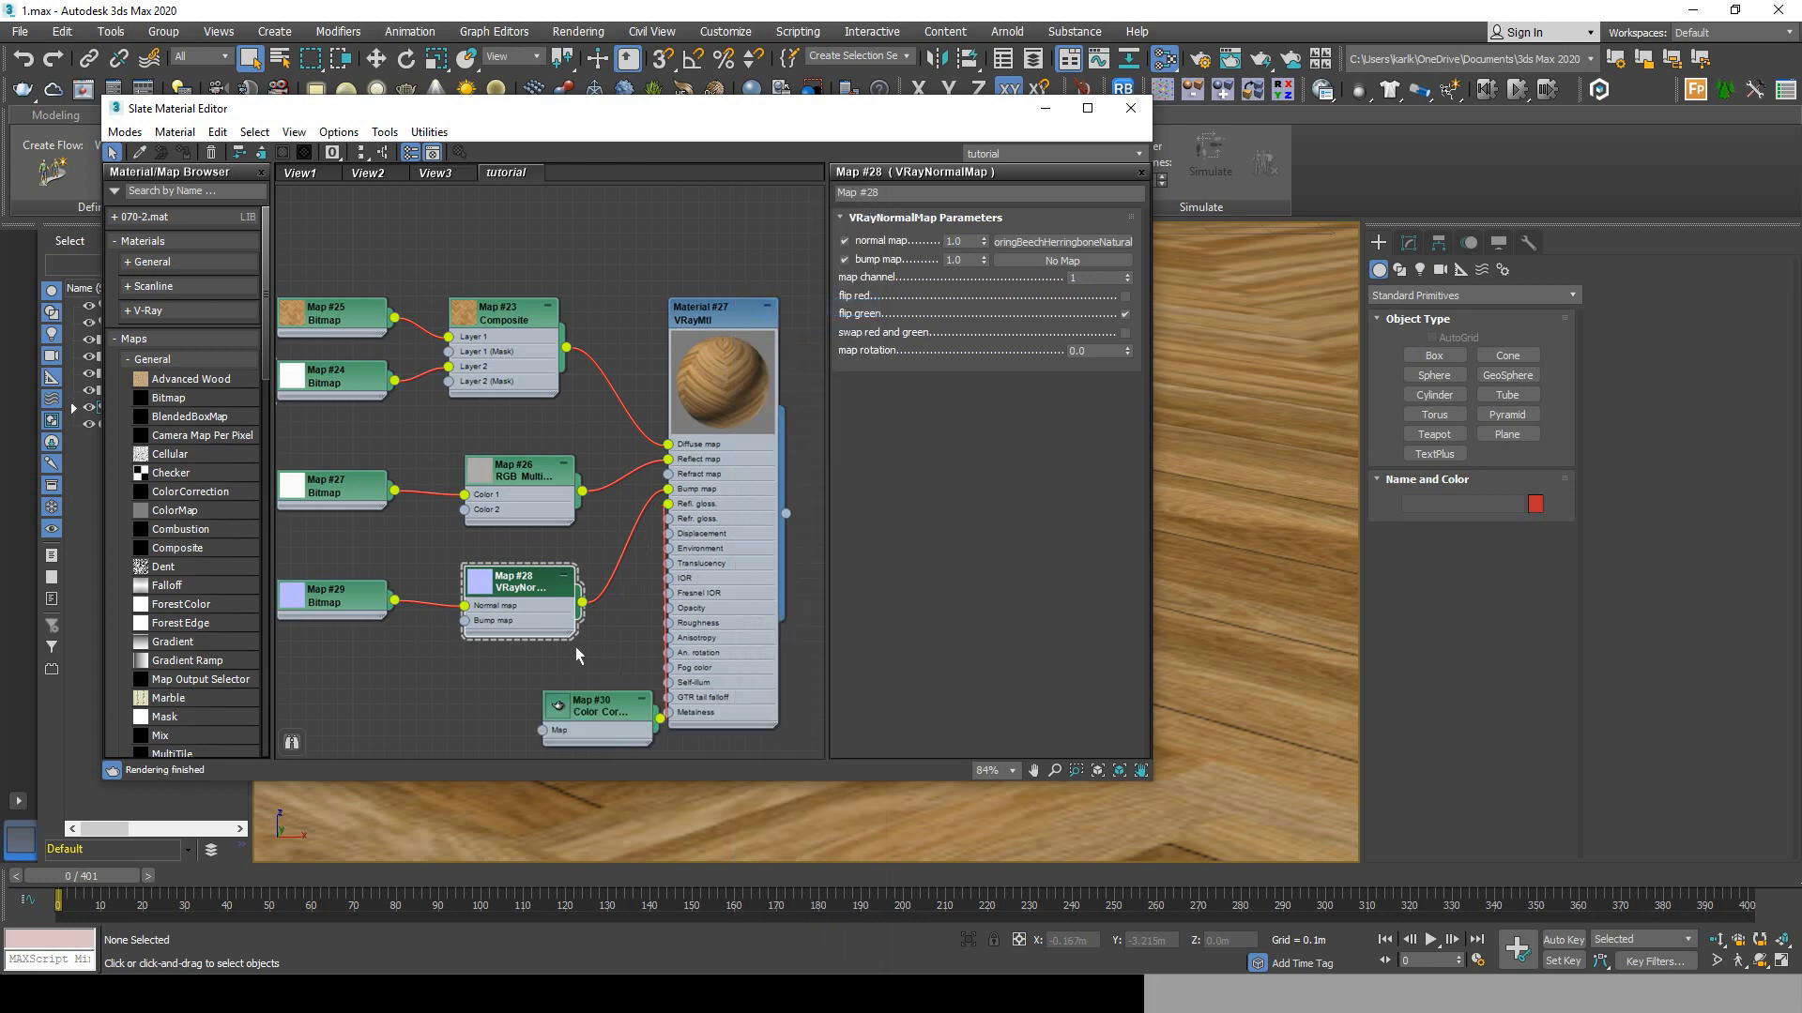
drag(610, 710, 530, 696)
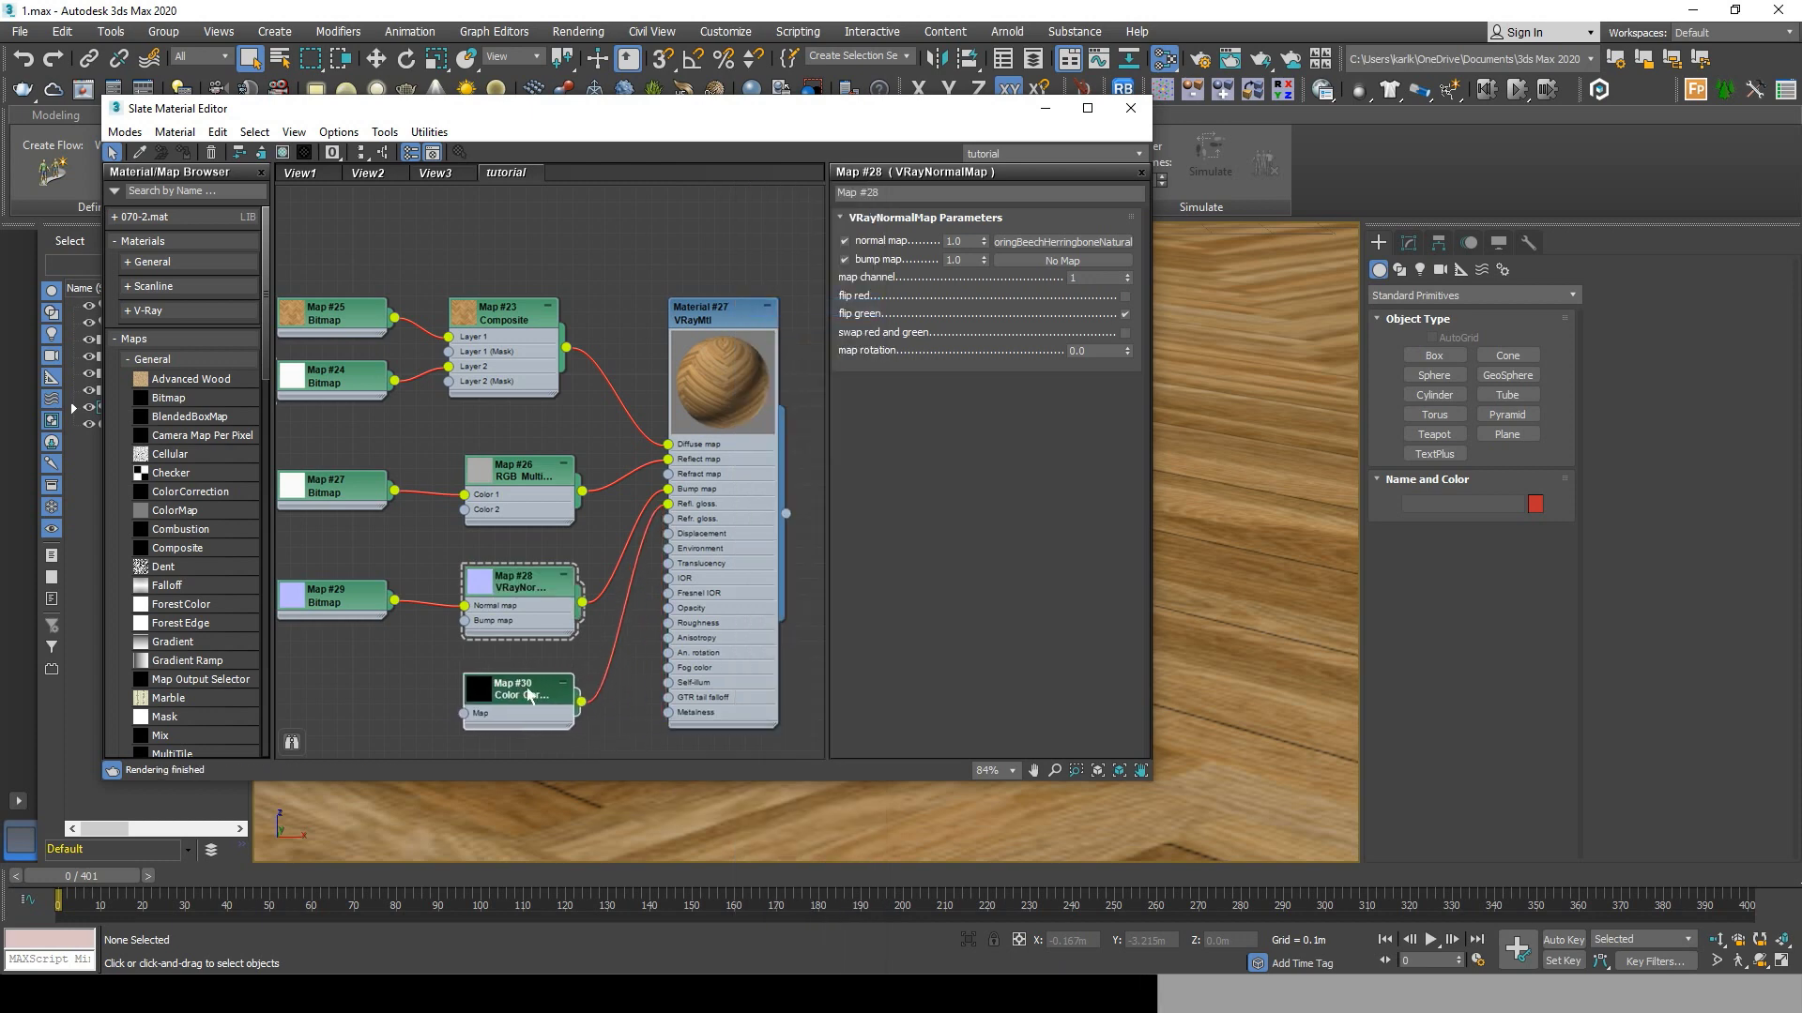
scroll(527, 699, down, 4)
scroll(514, 706, up, 3)
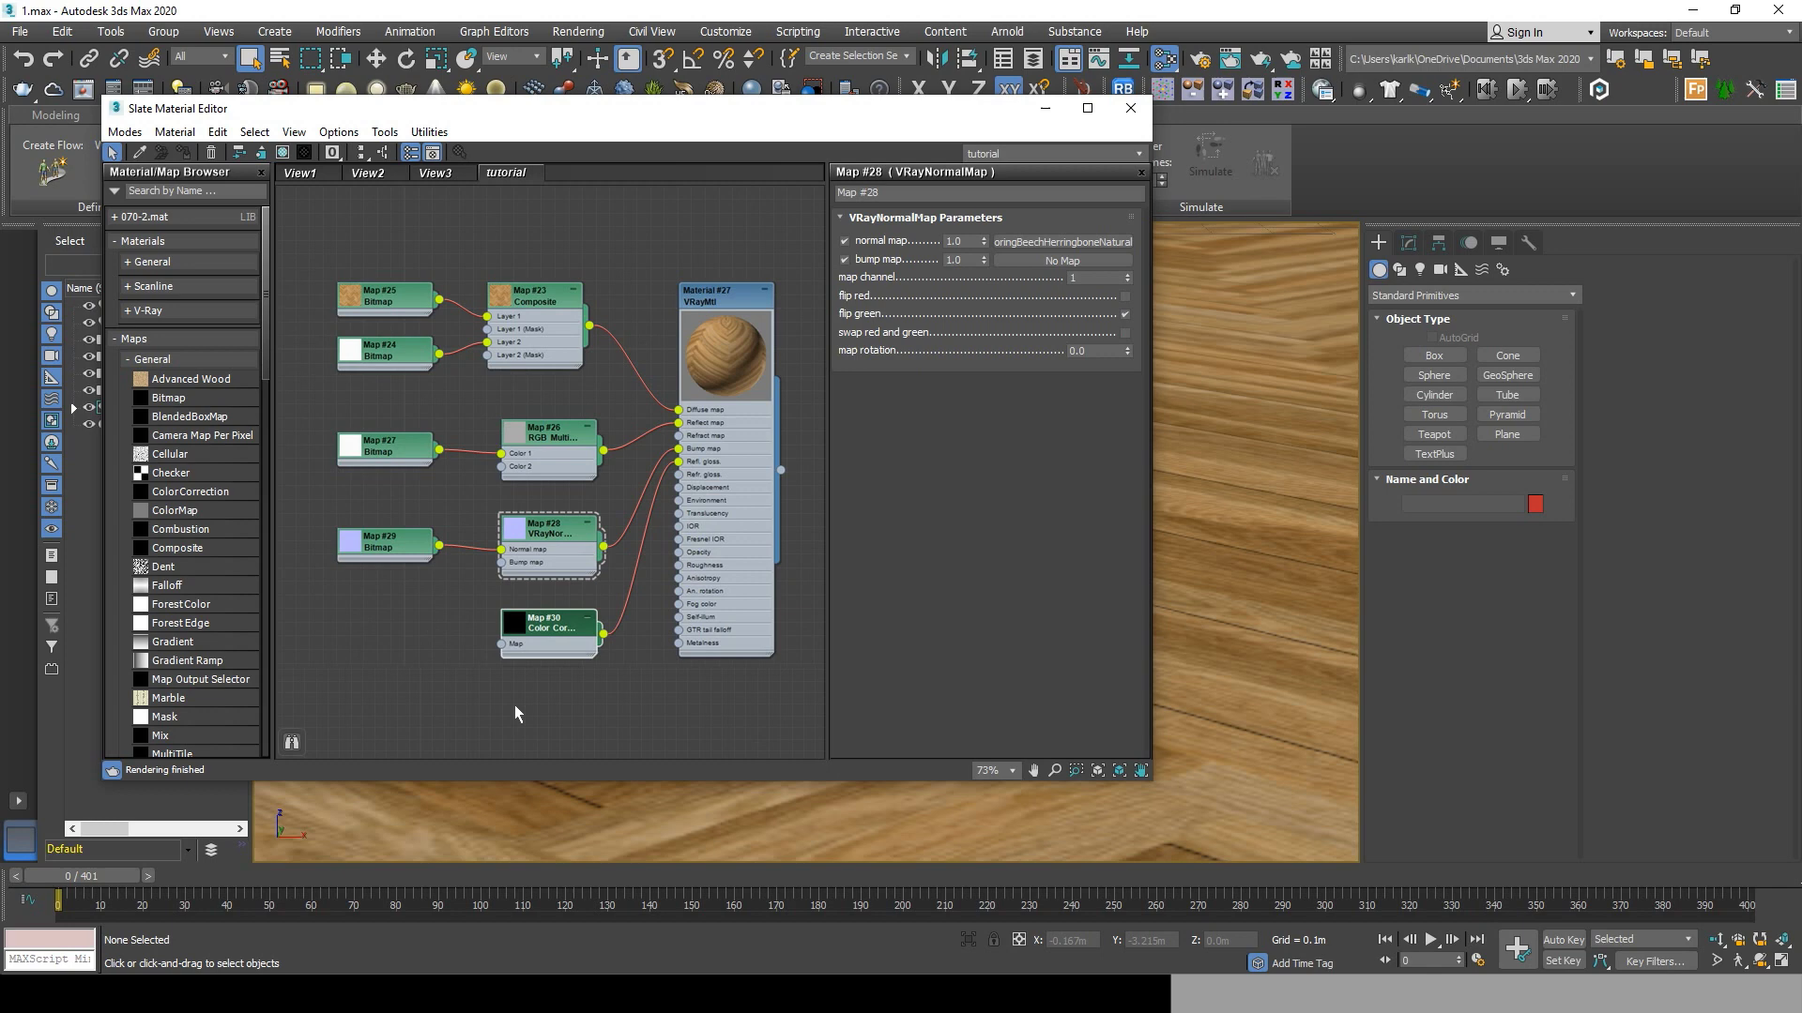
Connect an RGB Multiply map, Map #31, to the Color Correction's input.
drag(436, 639, 435, 638)
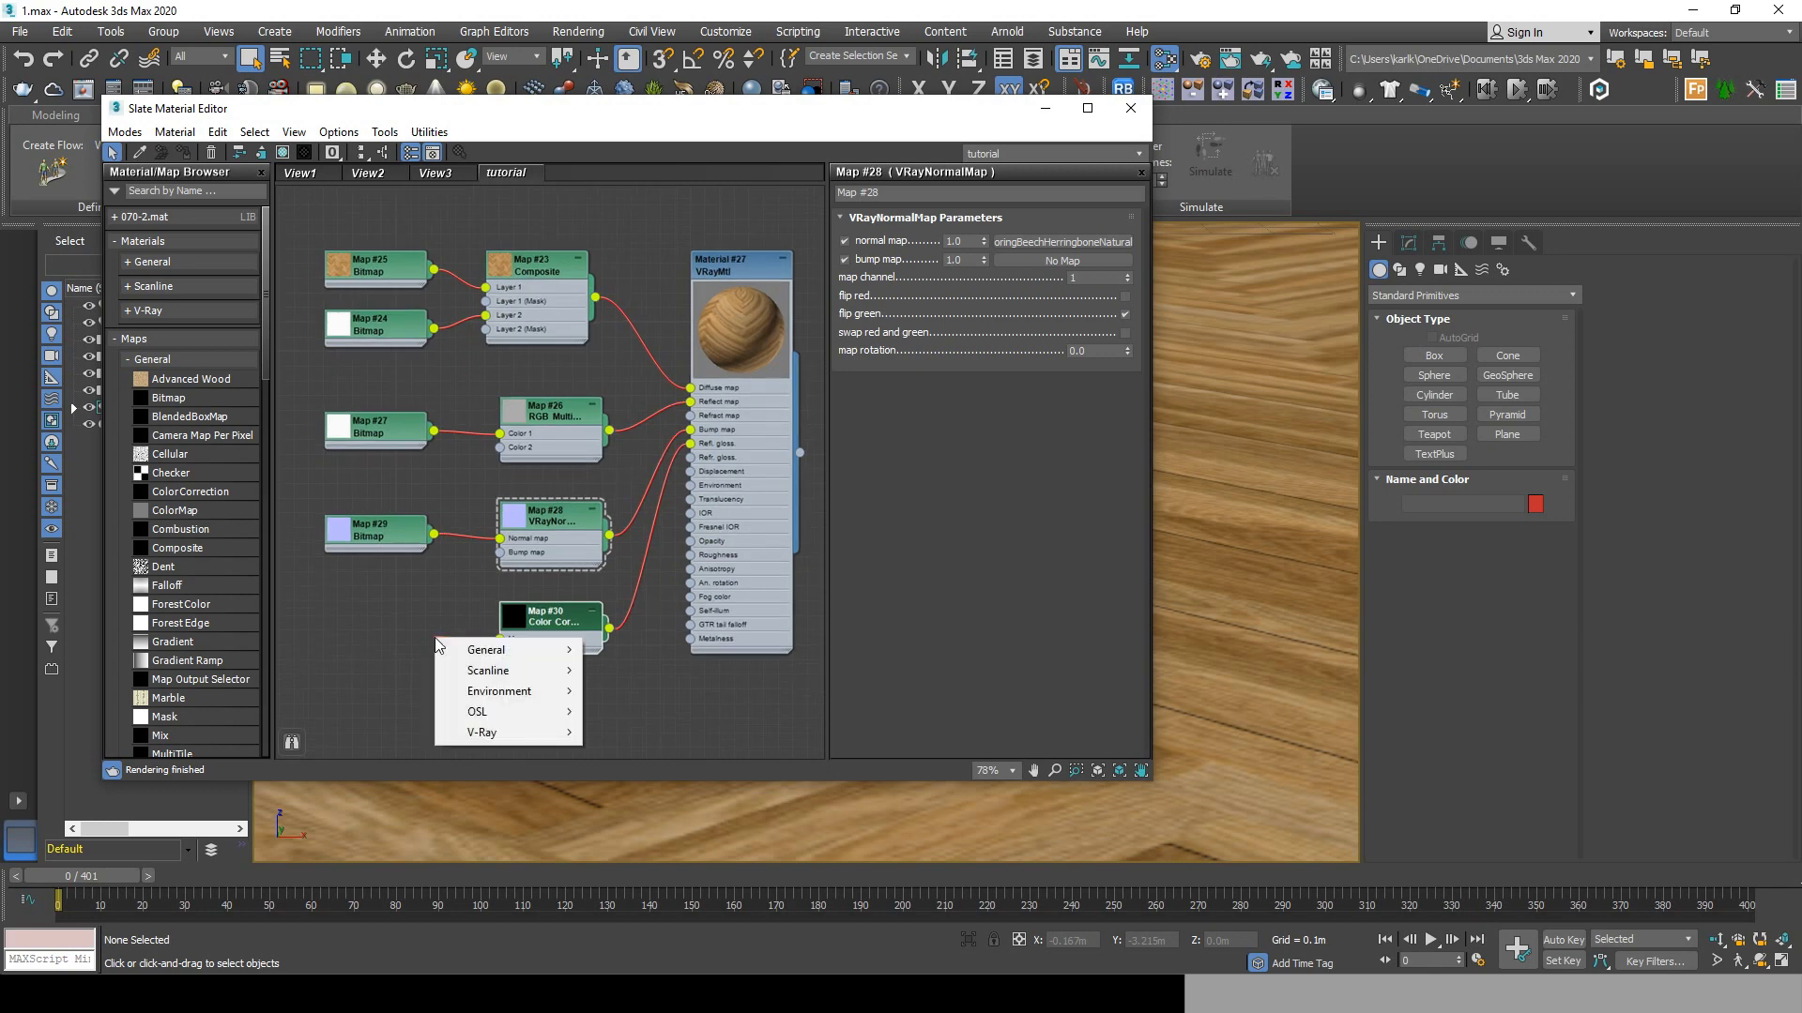
mouse_move(488, 649)
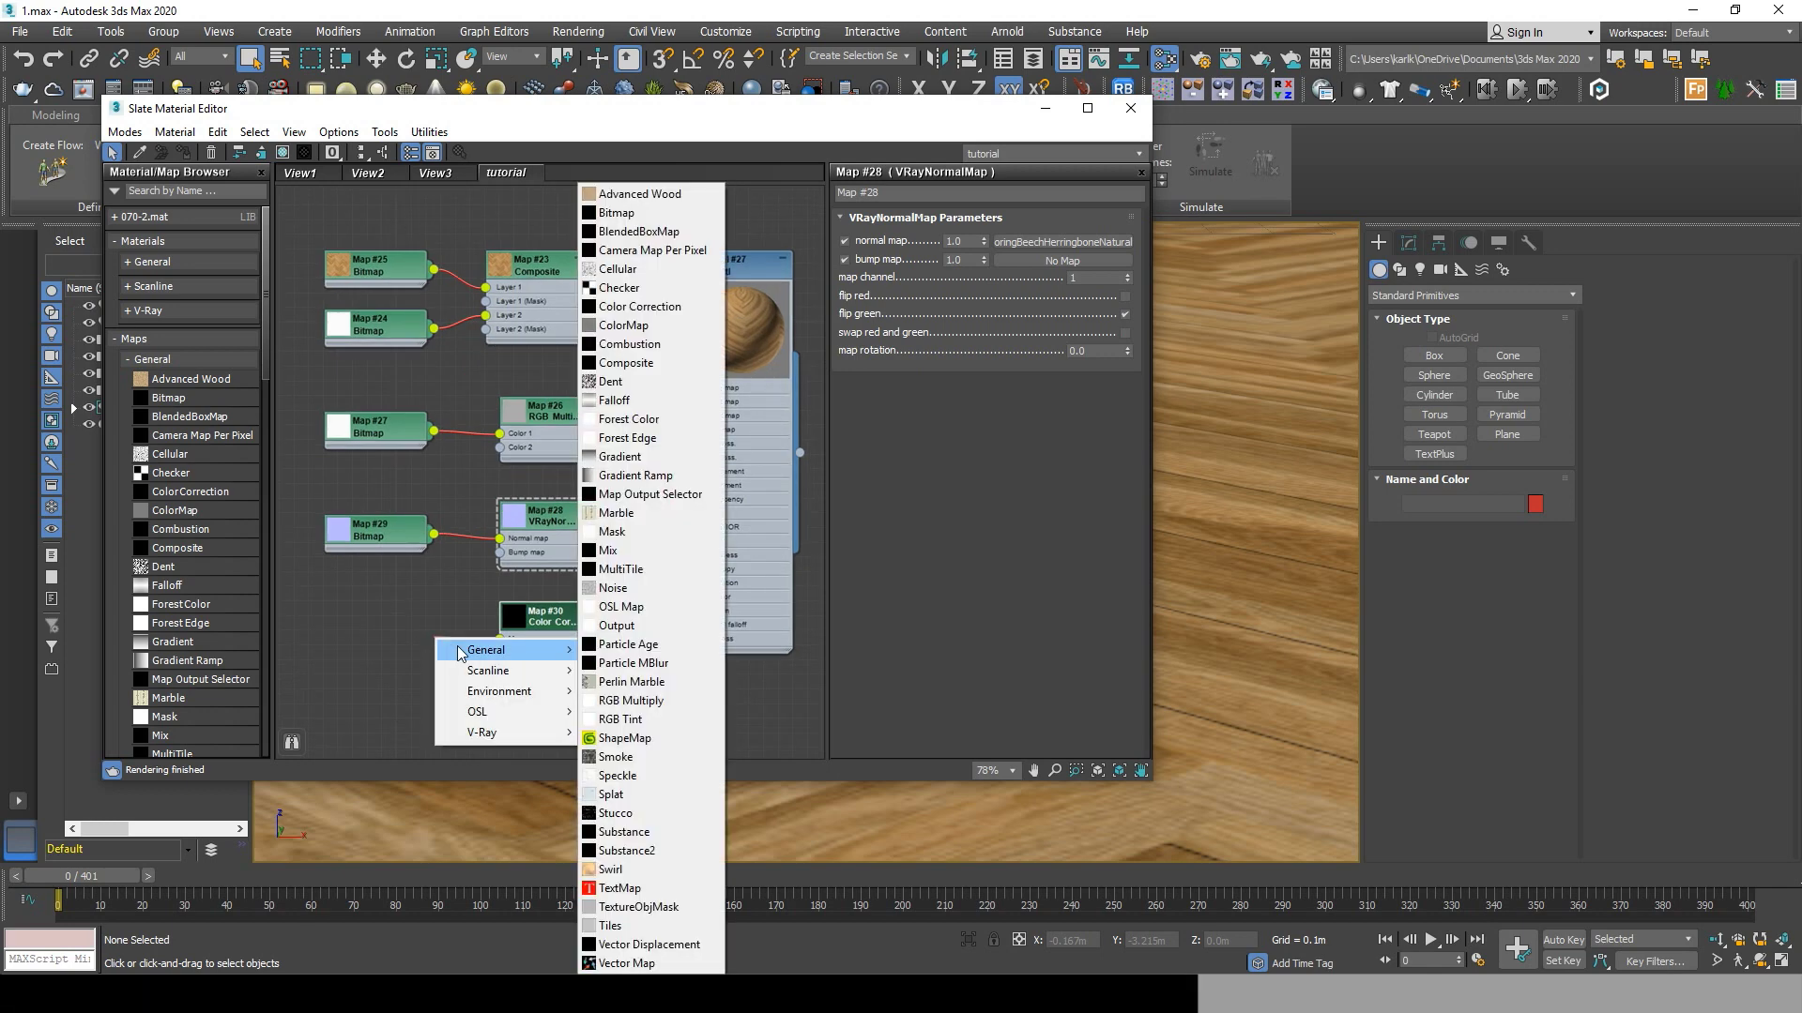
click(662, 701)
drag(443, 658, 407, 640)
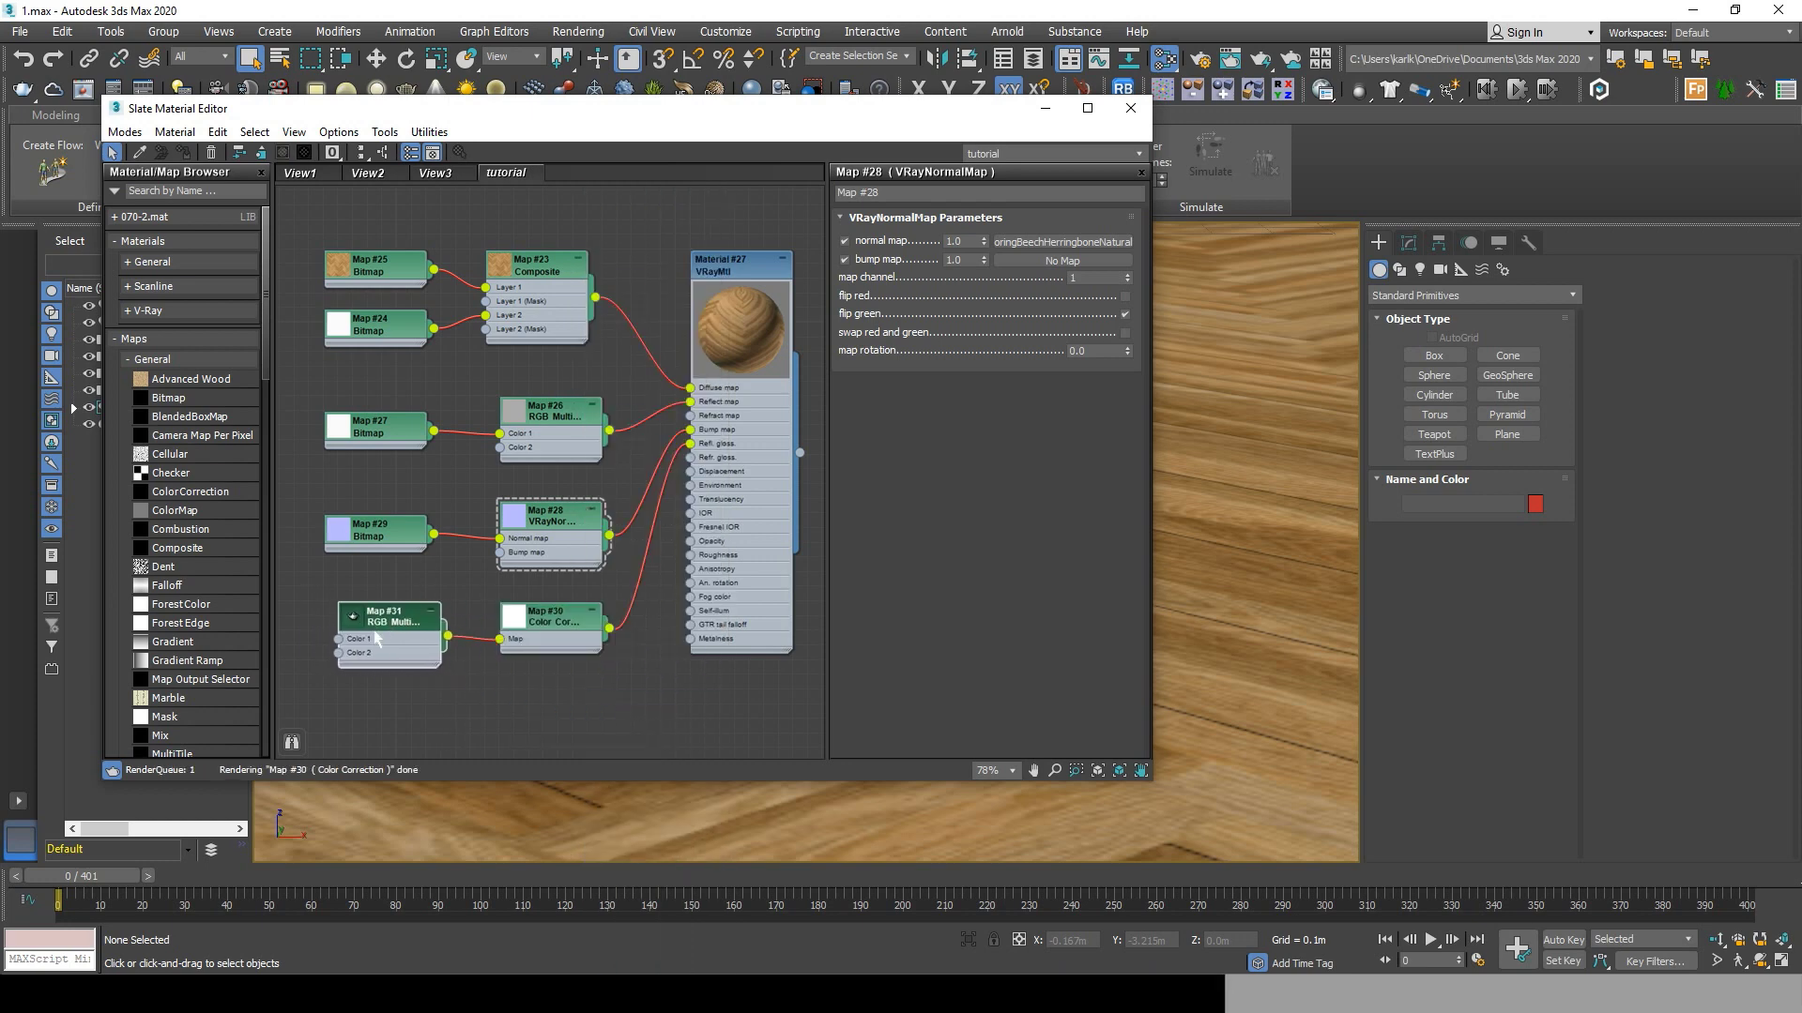
scroll(480, 583, down, 3)
scroll(370, 634, down, 4)
scroll(492, 566, up, 6)
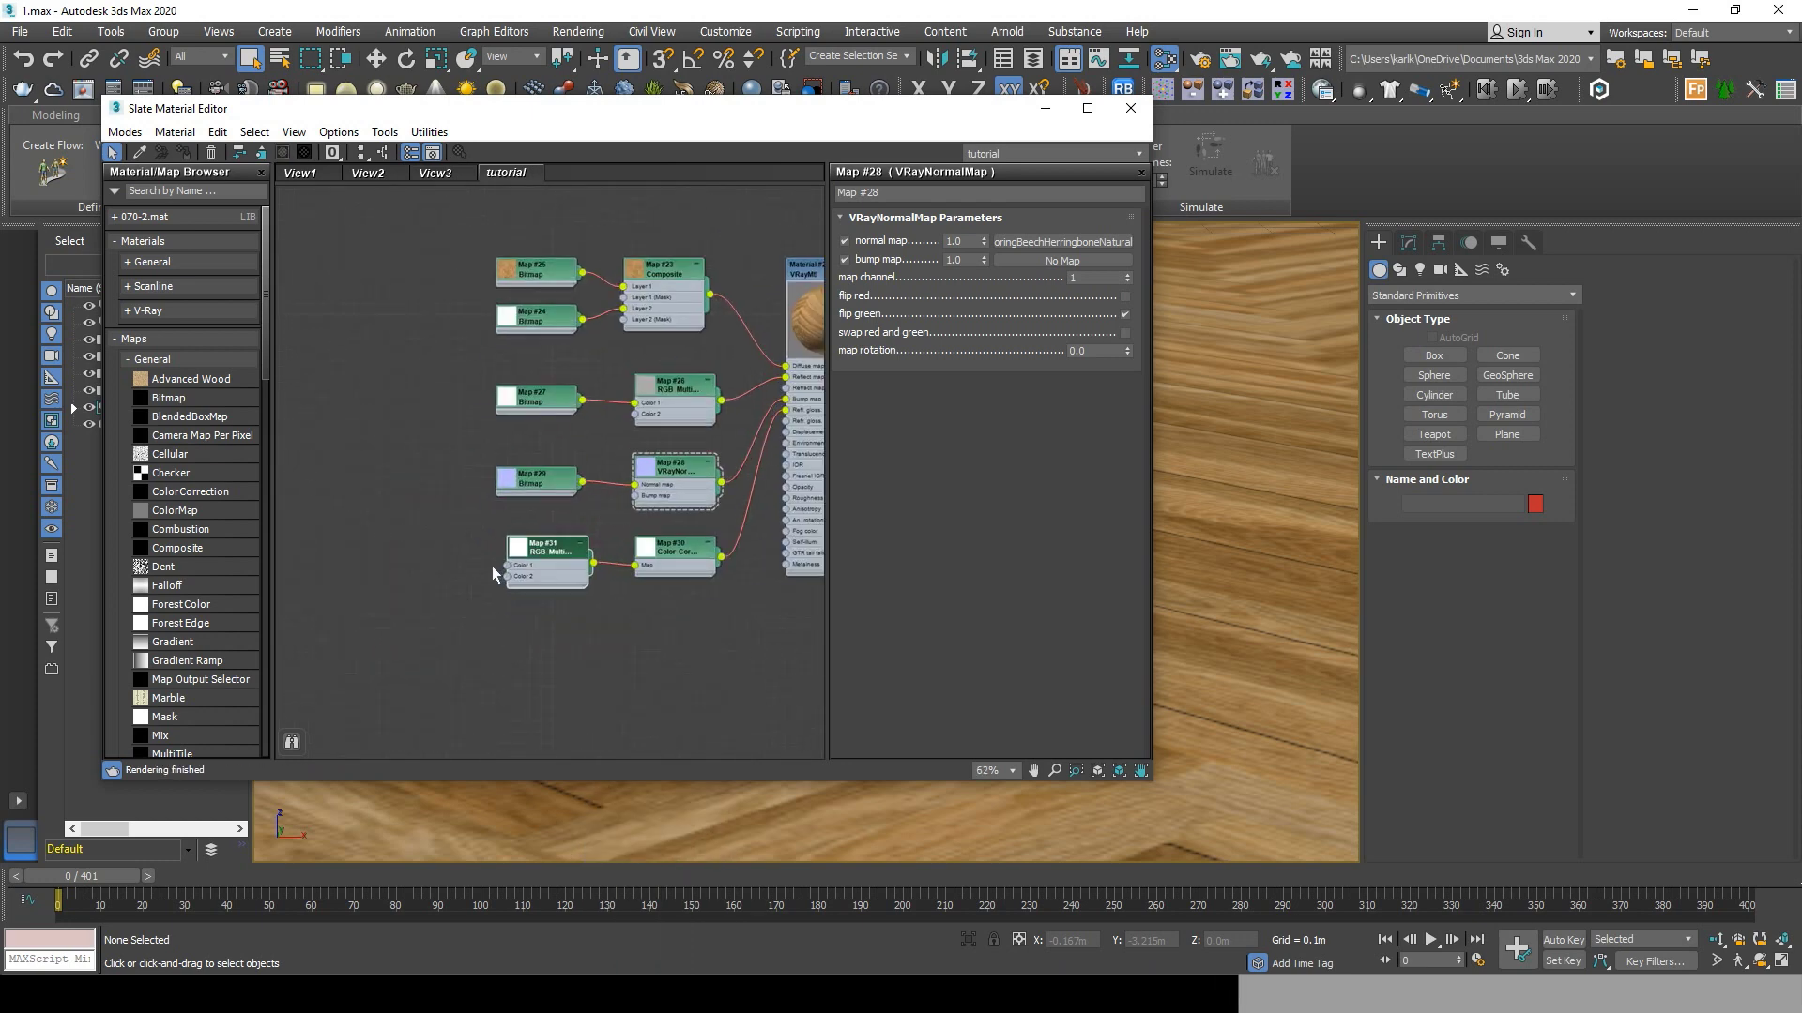
Add a Bitmap, Map #33, with the GLOSS_8K.jpg image to RGB Multiply's Color 1, left of Map #31.
drag(512, 564, 444, 560)
mouse_move(468, 574)
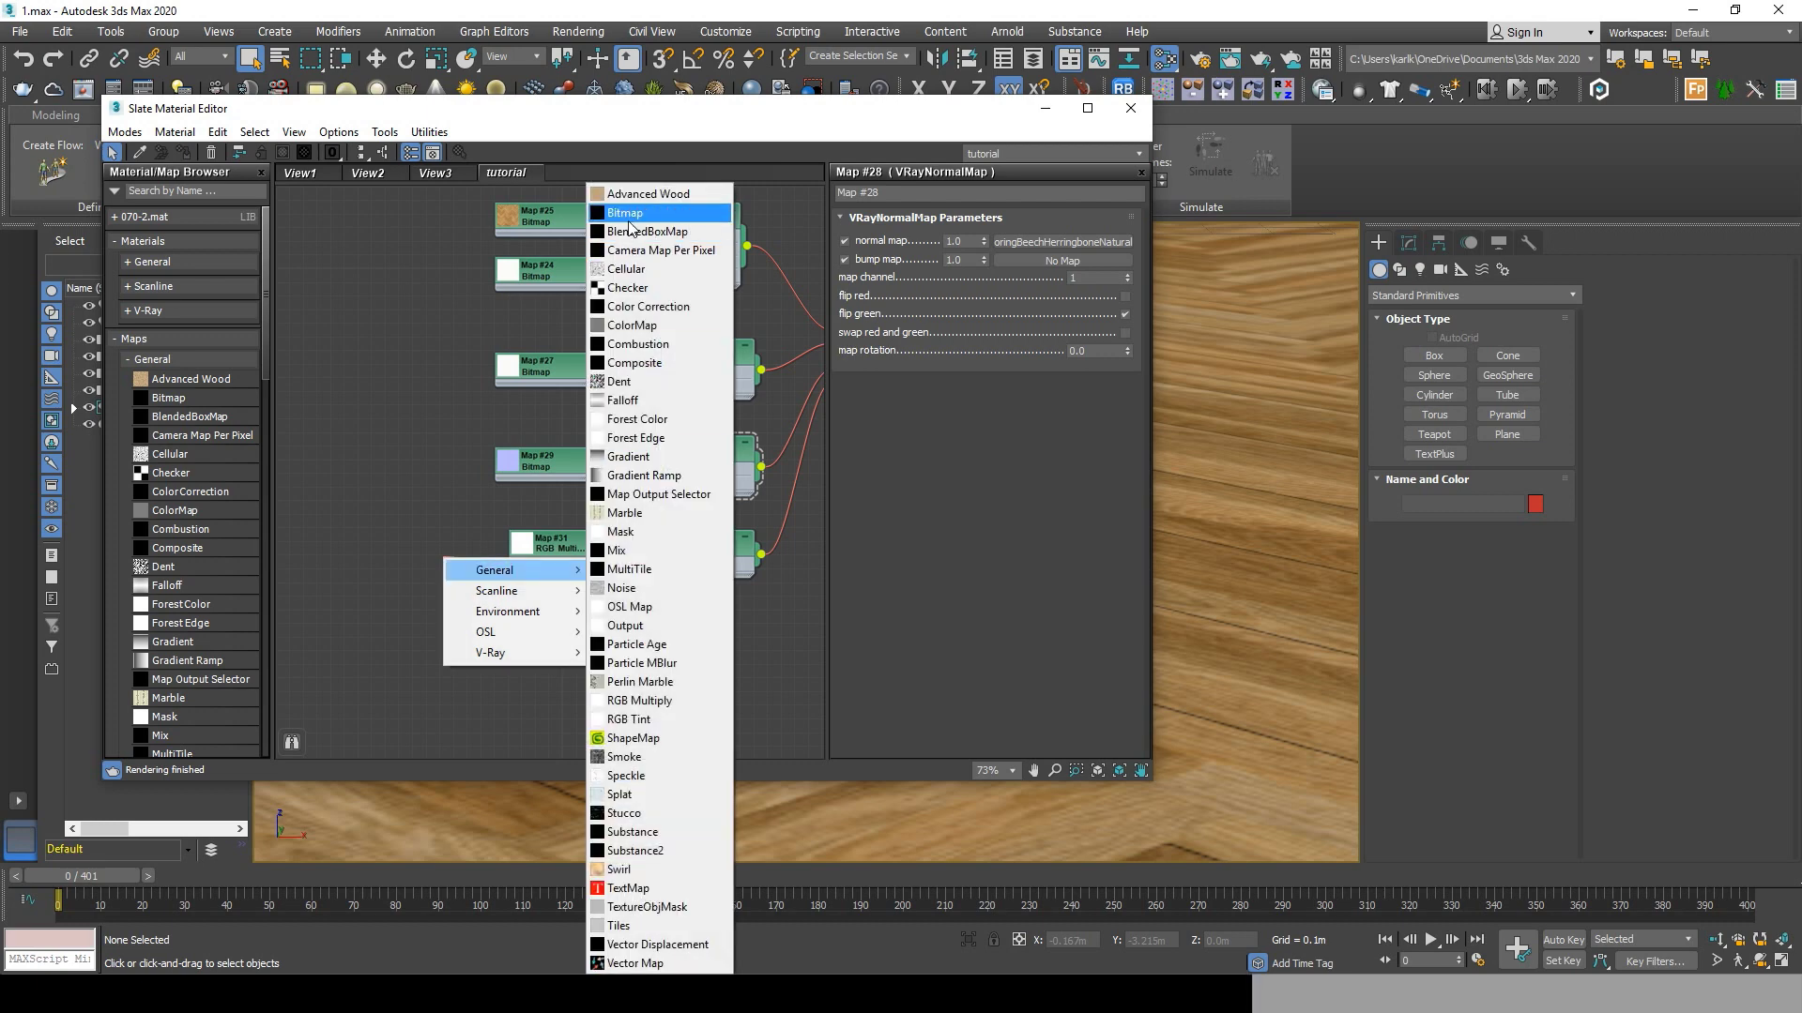
click(656, 209)
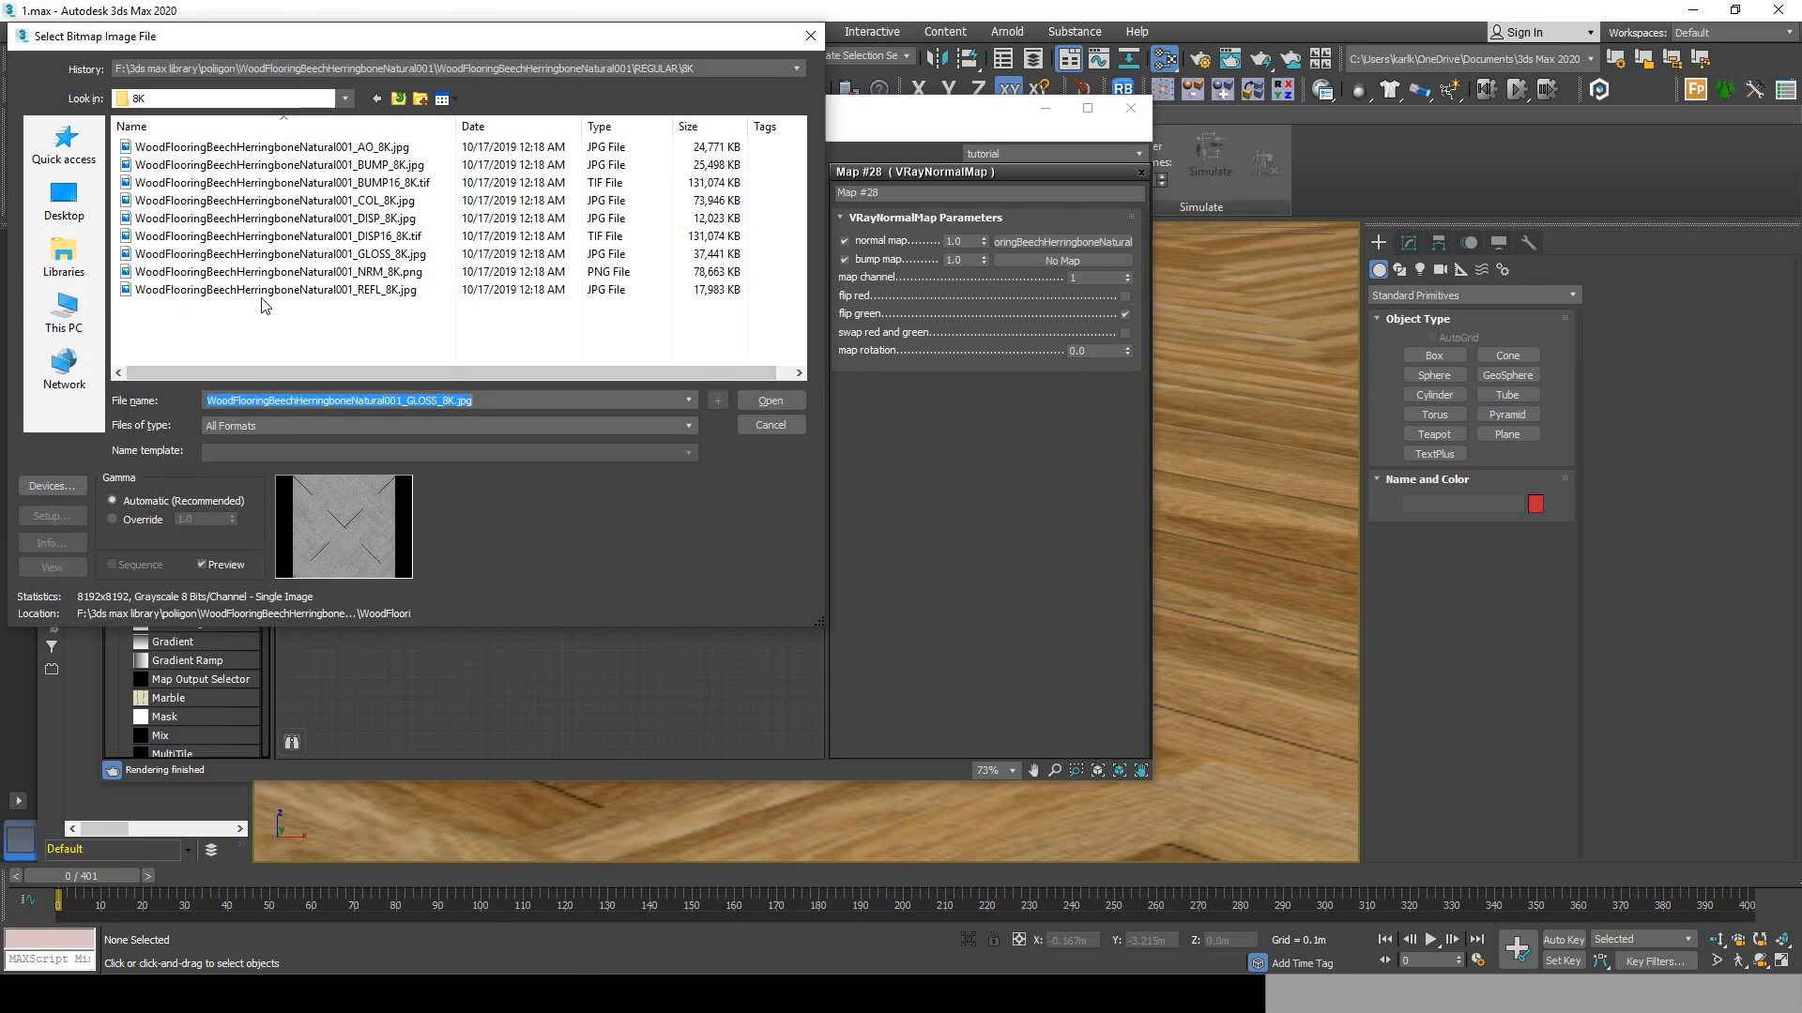
click(371, 255)
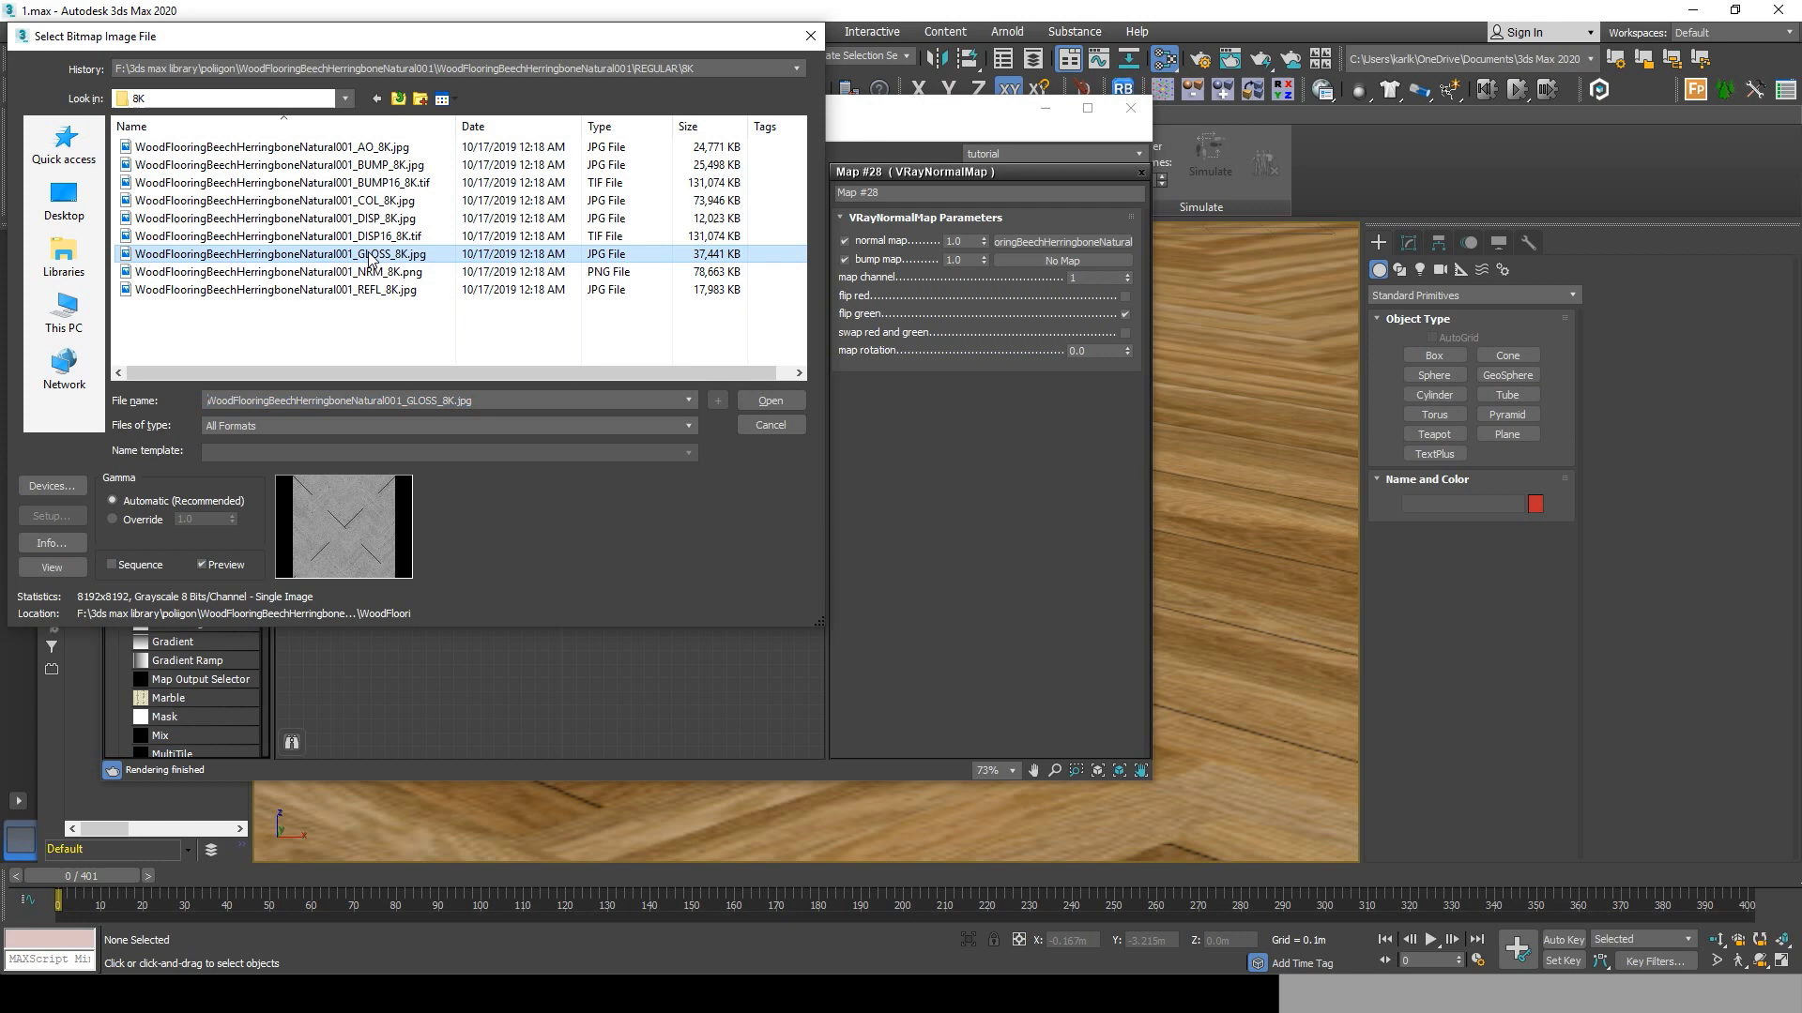
double_click(371, 255)
drag(467, 565, 424, 568)
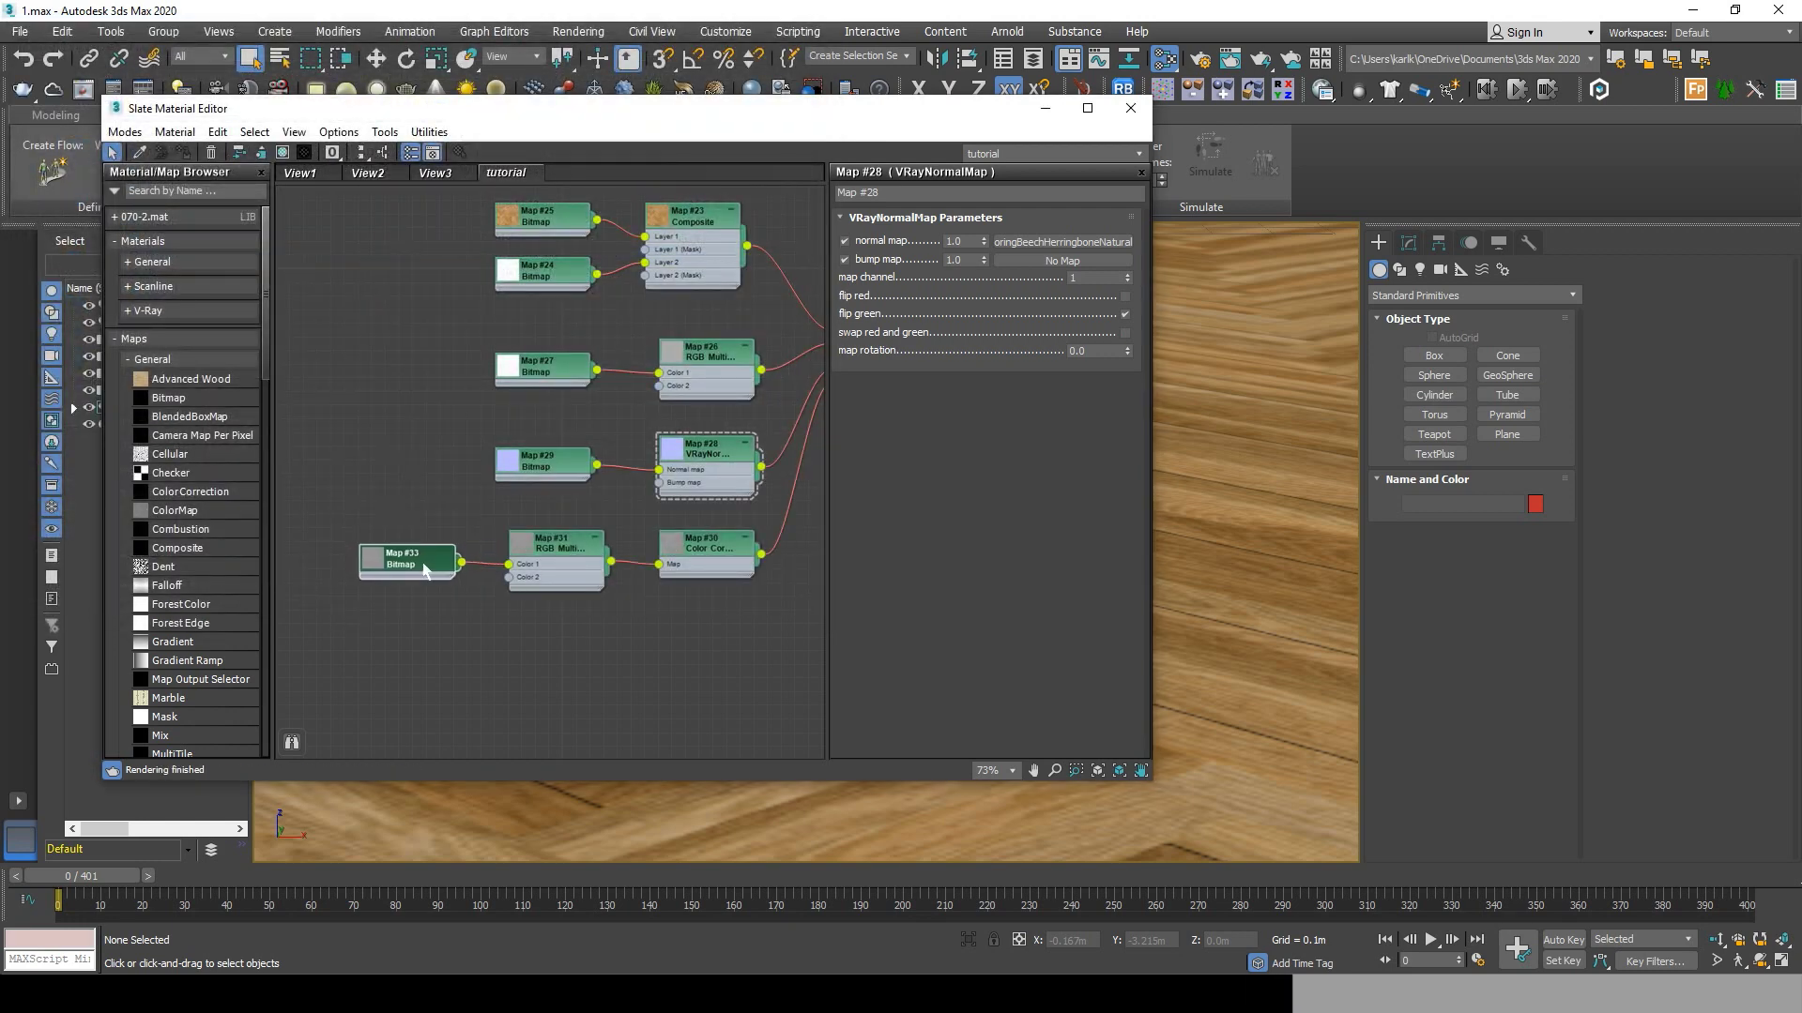
Turn off real-world scale on gloss bitmap Map #33 and set Color Correction channels to Invert.
double_click(425, 567)
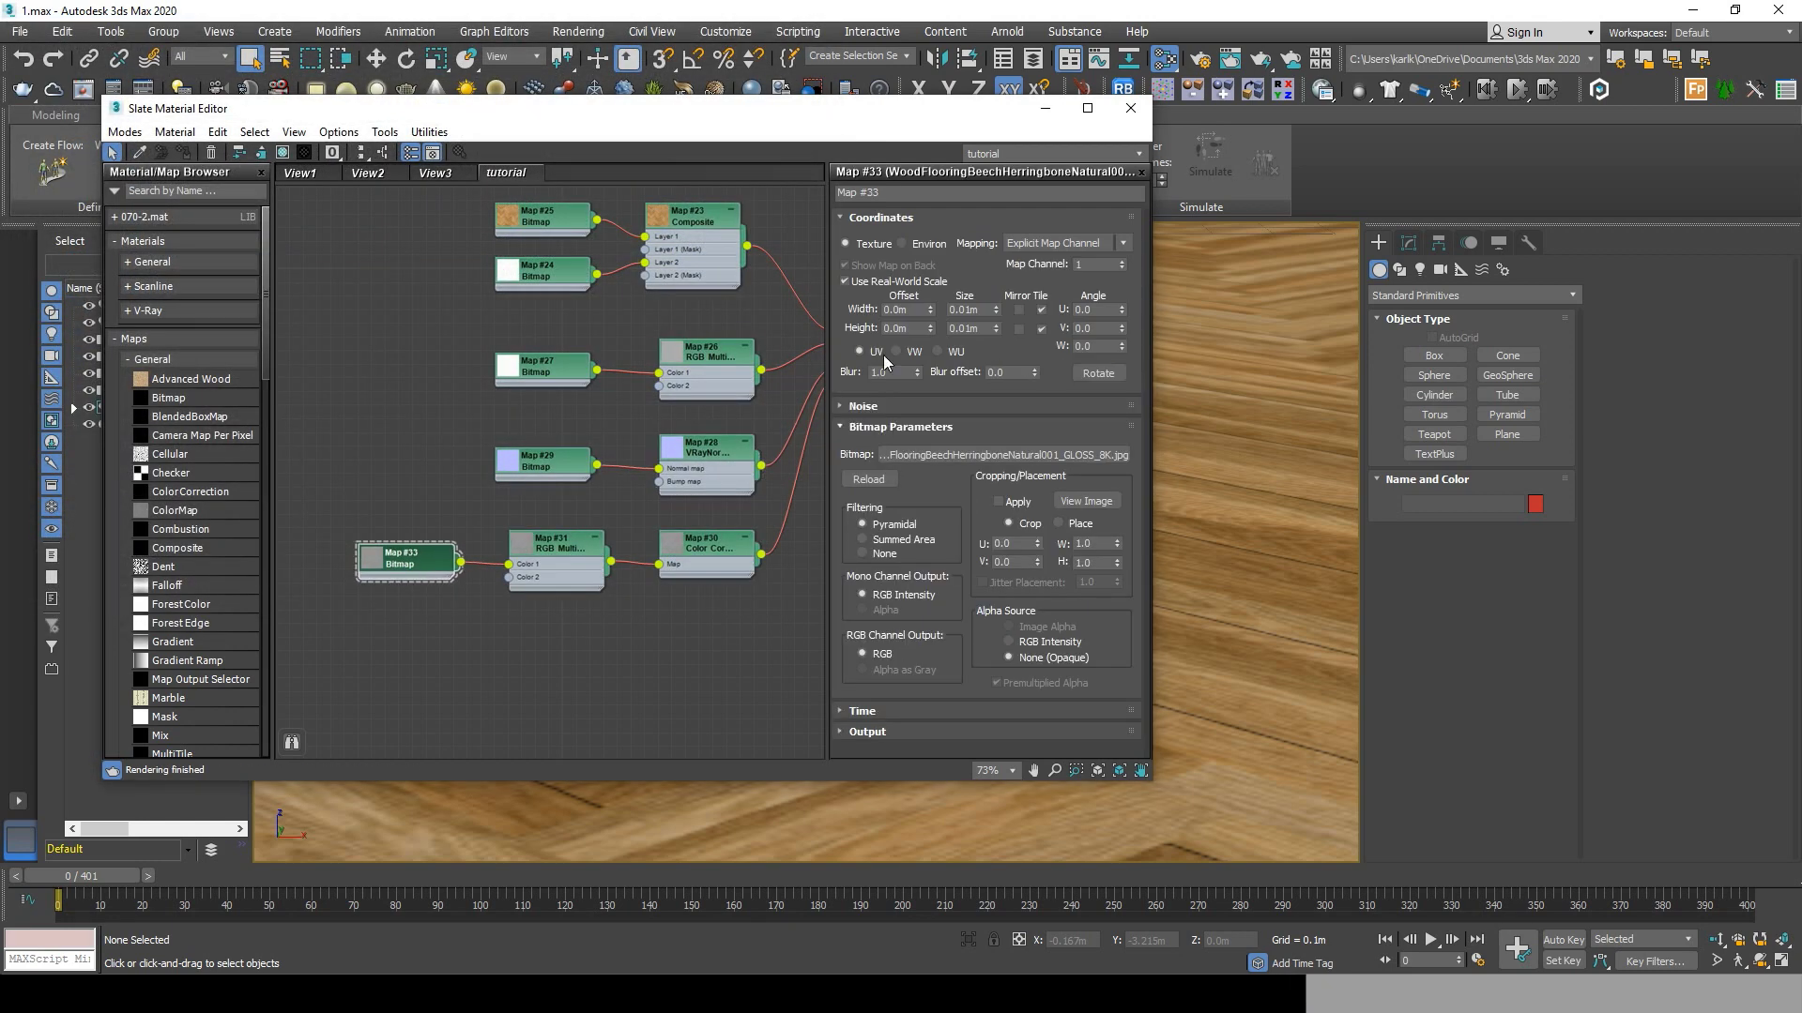
click(845, 282)
click(864, 734)
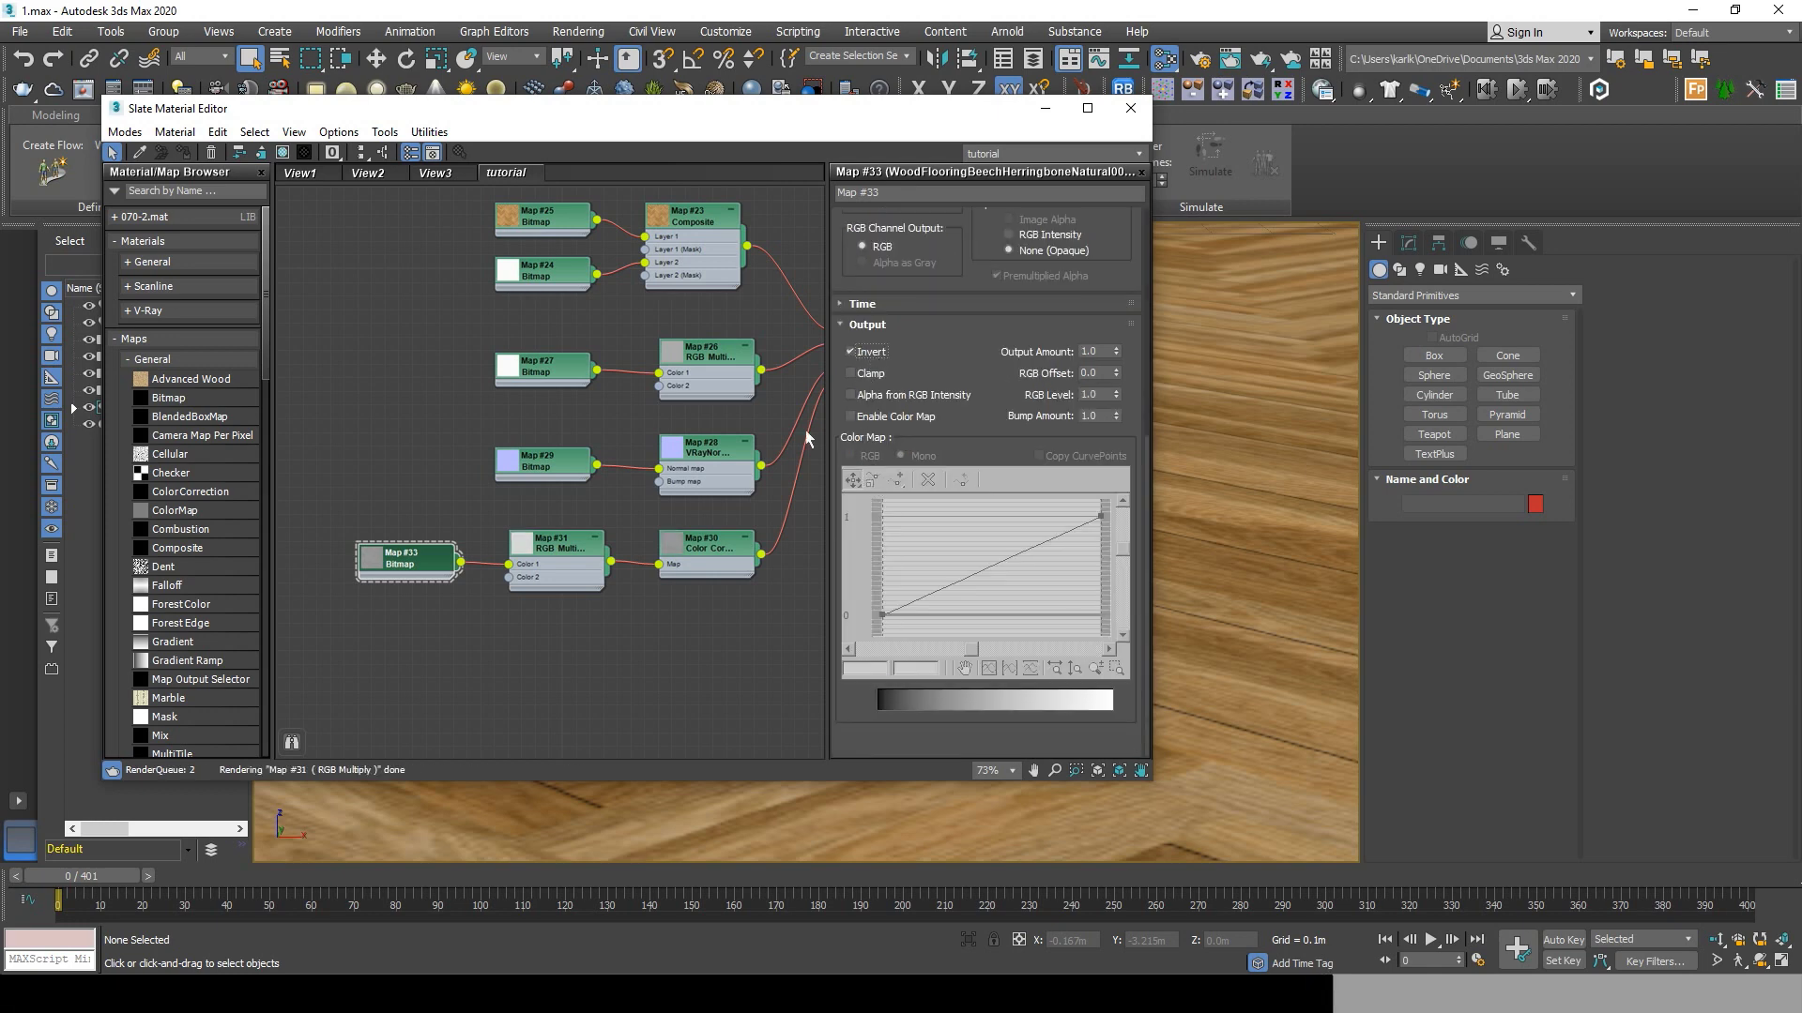
double_click(729, 551)
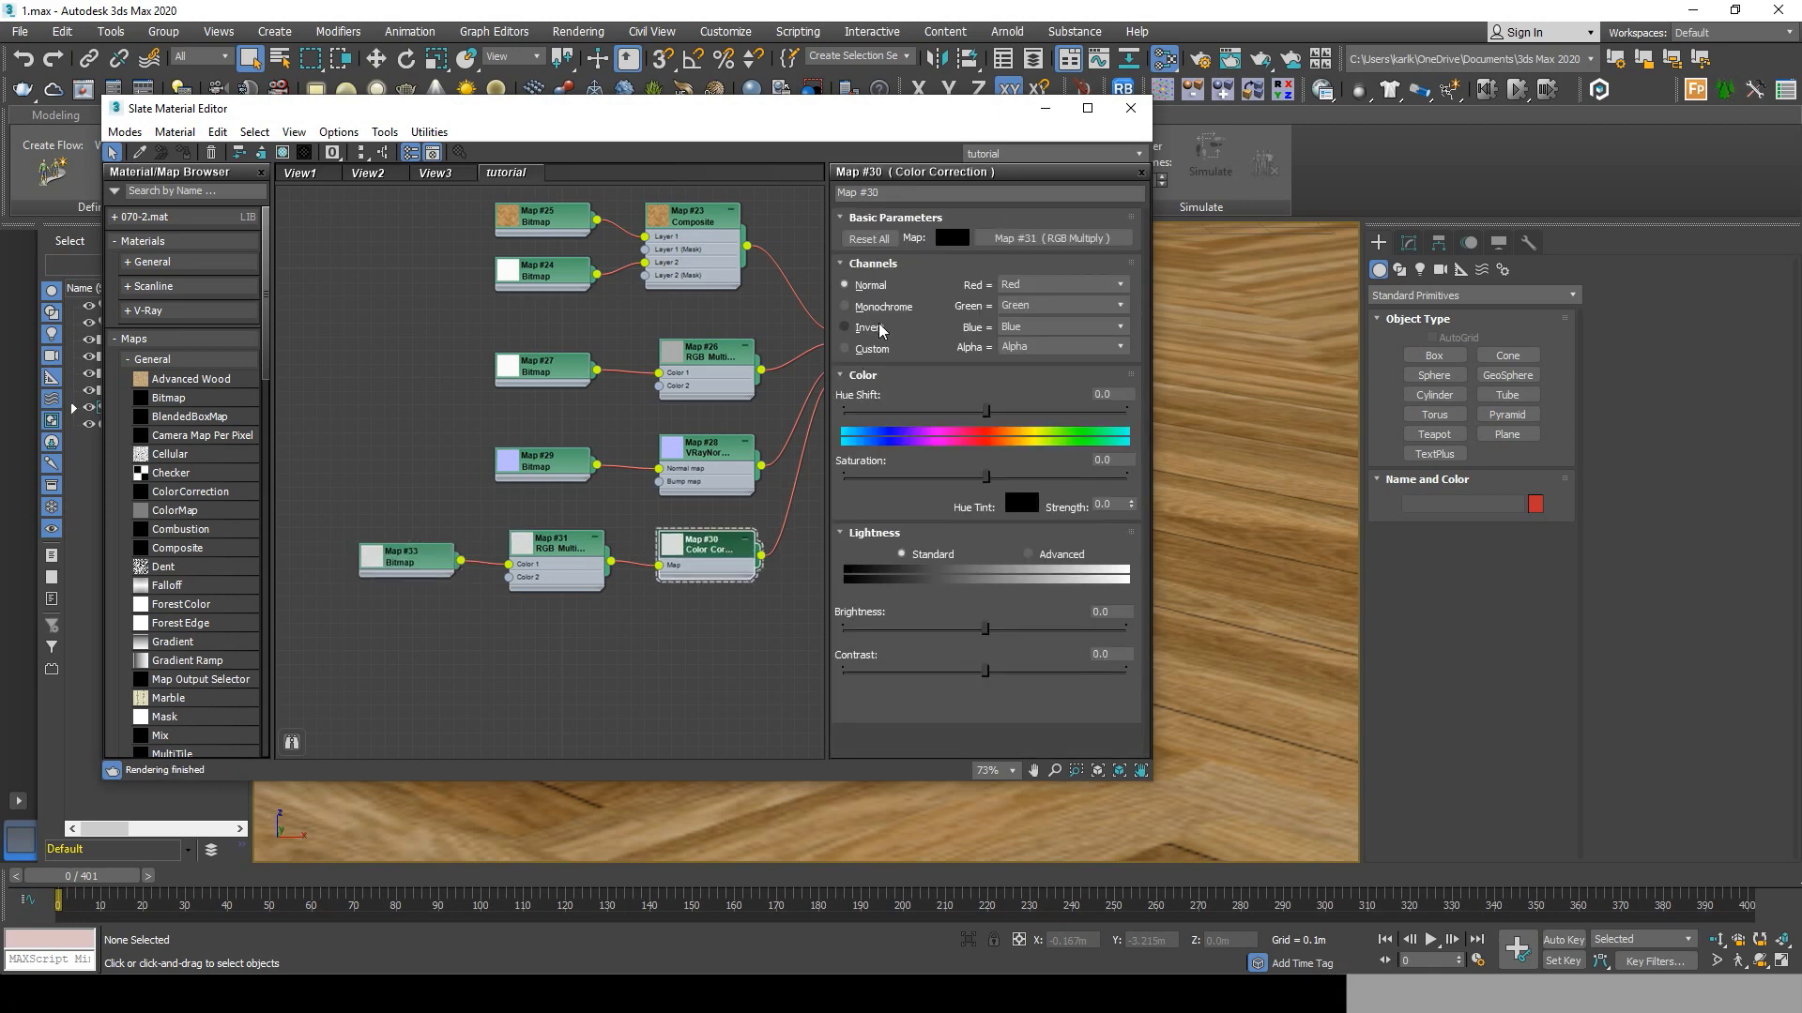
click(846, 327)
Darken RGB Multiply Map #31's Color 2 to a grey of value 60.
click(580, 558)
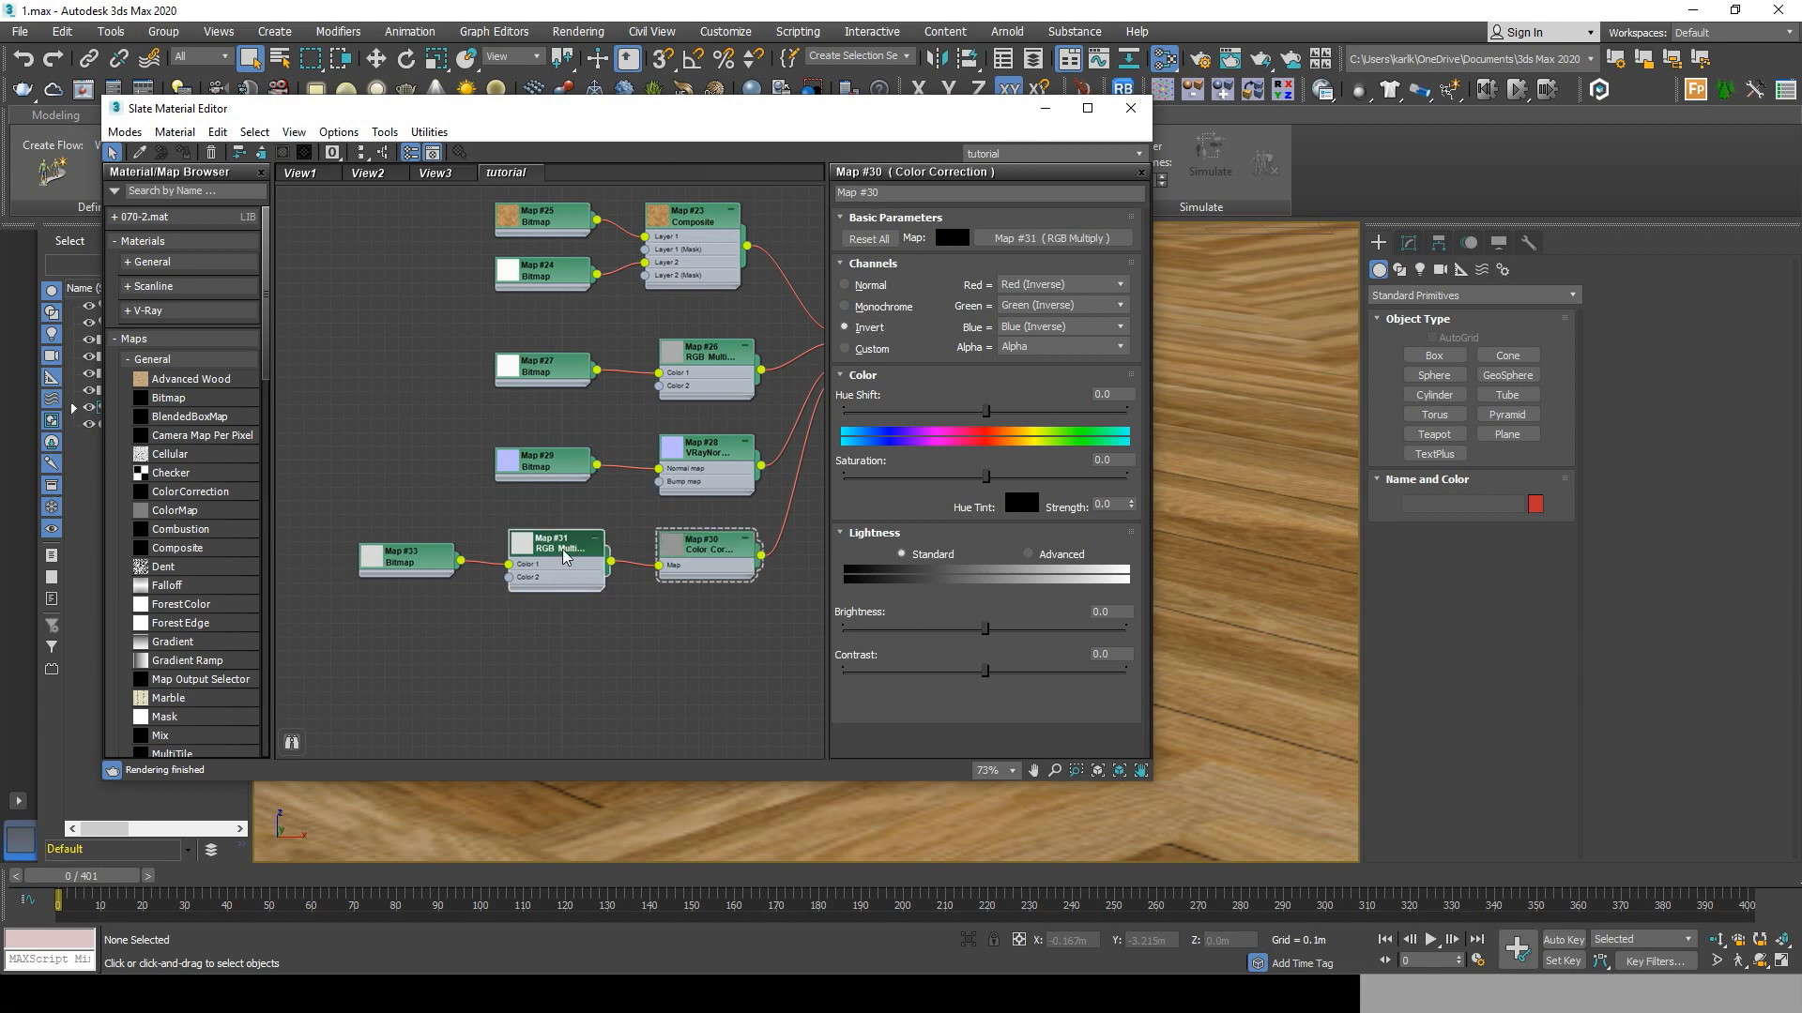
double_click(566, 557)
click(906, 292)
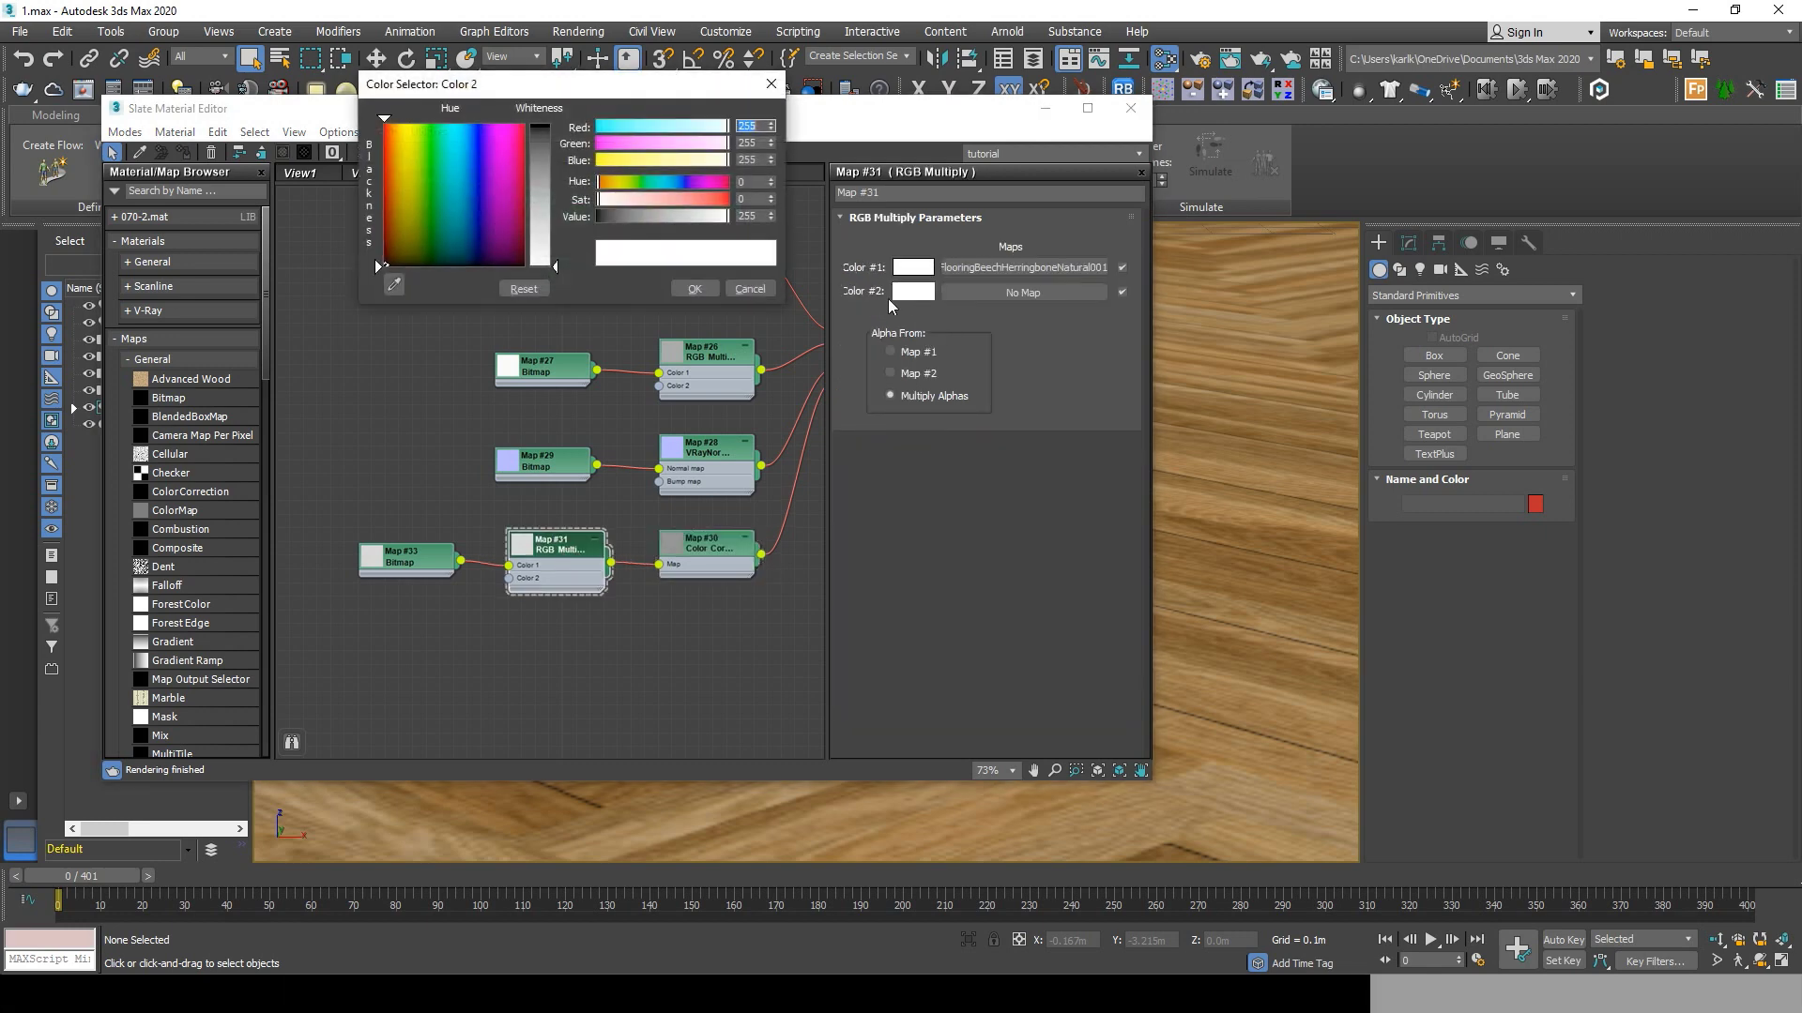
click(751, 216)
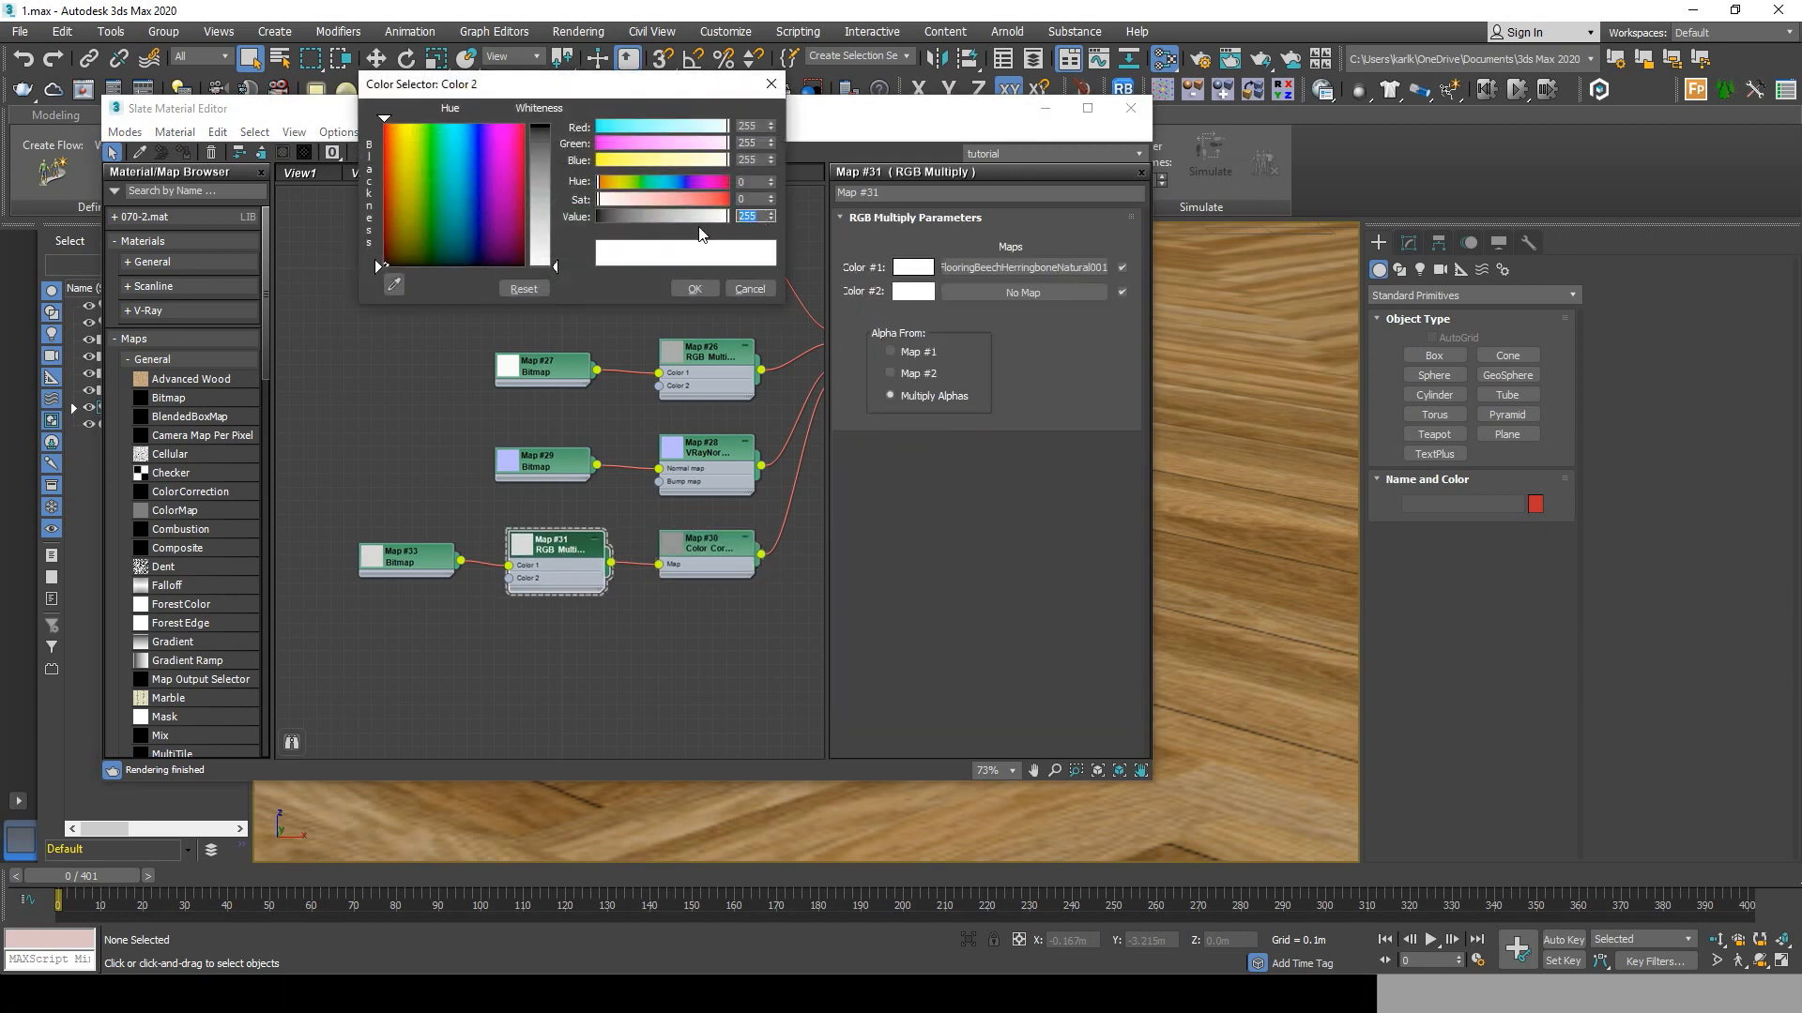
click(694, 289)
scroll(420, 426, down, 1)
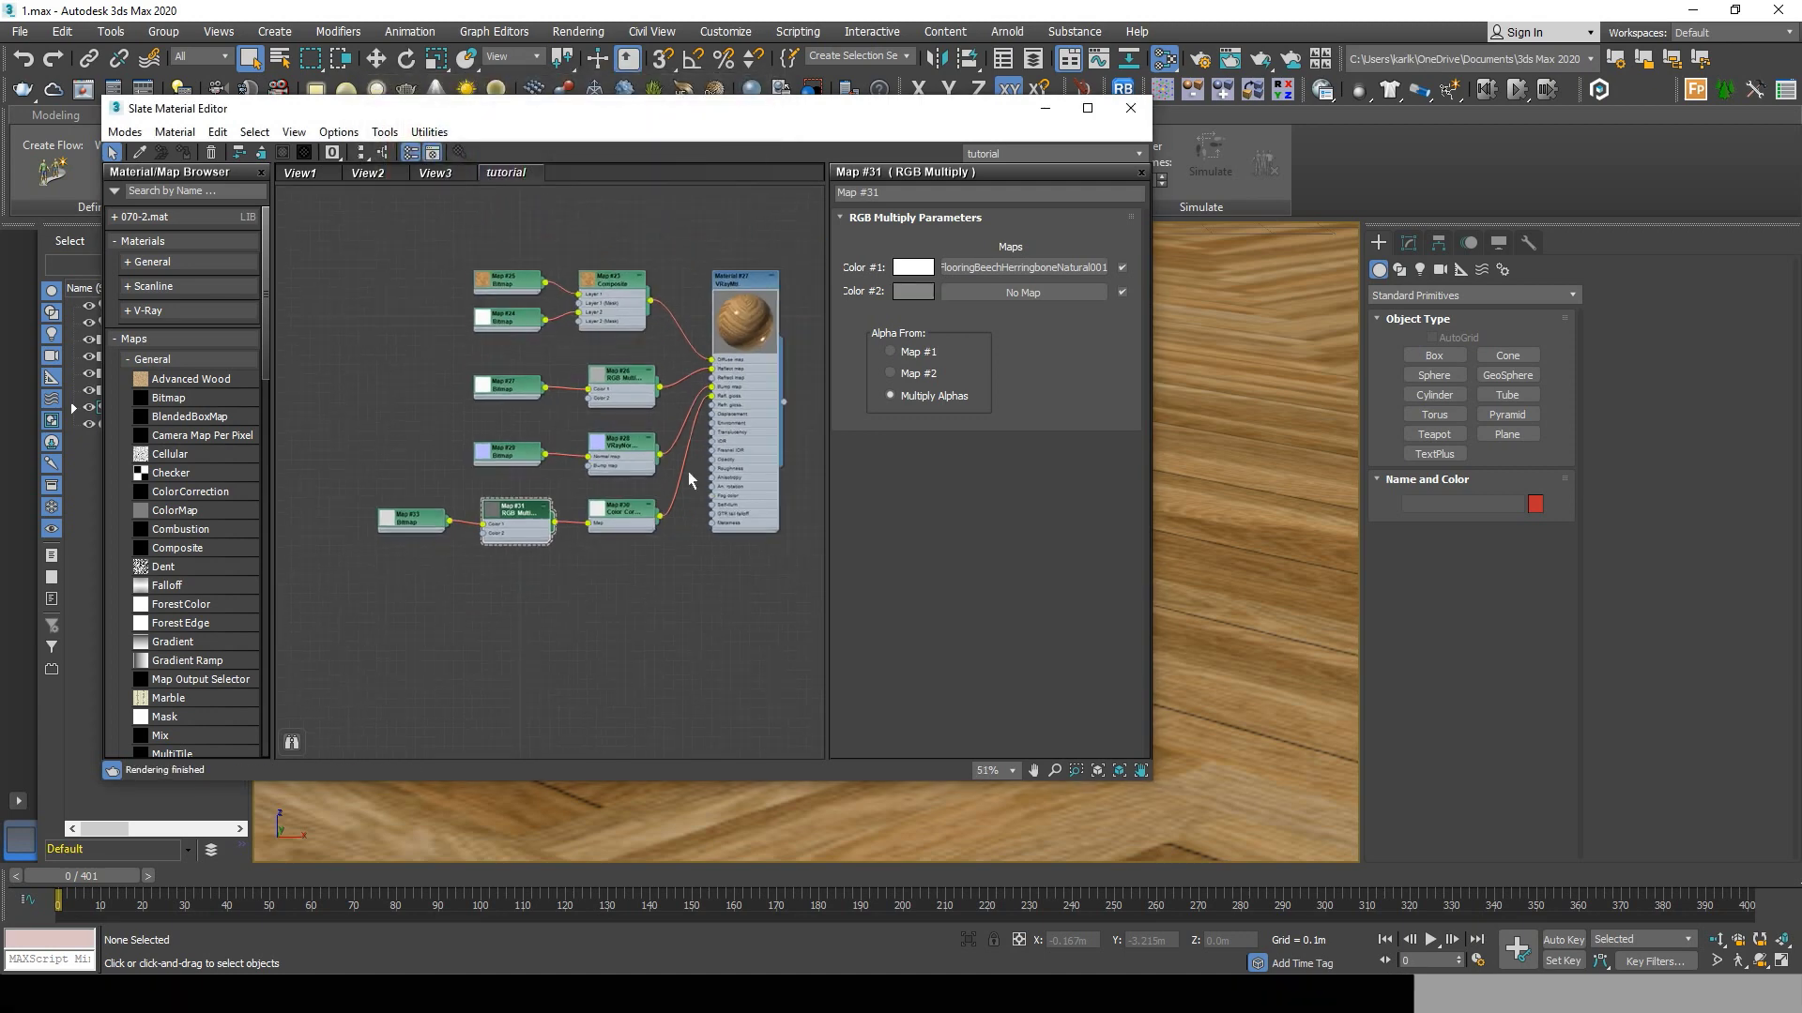
scroll(739, 423, up, 2)
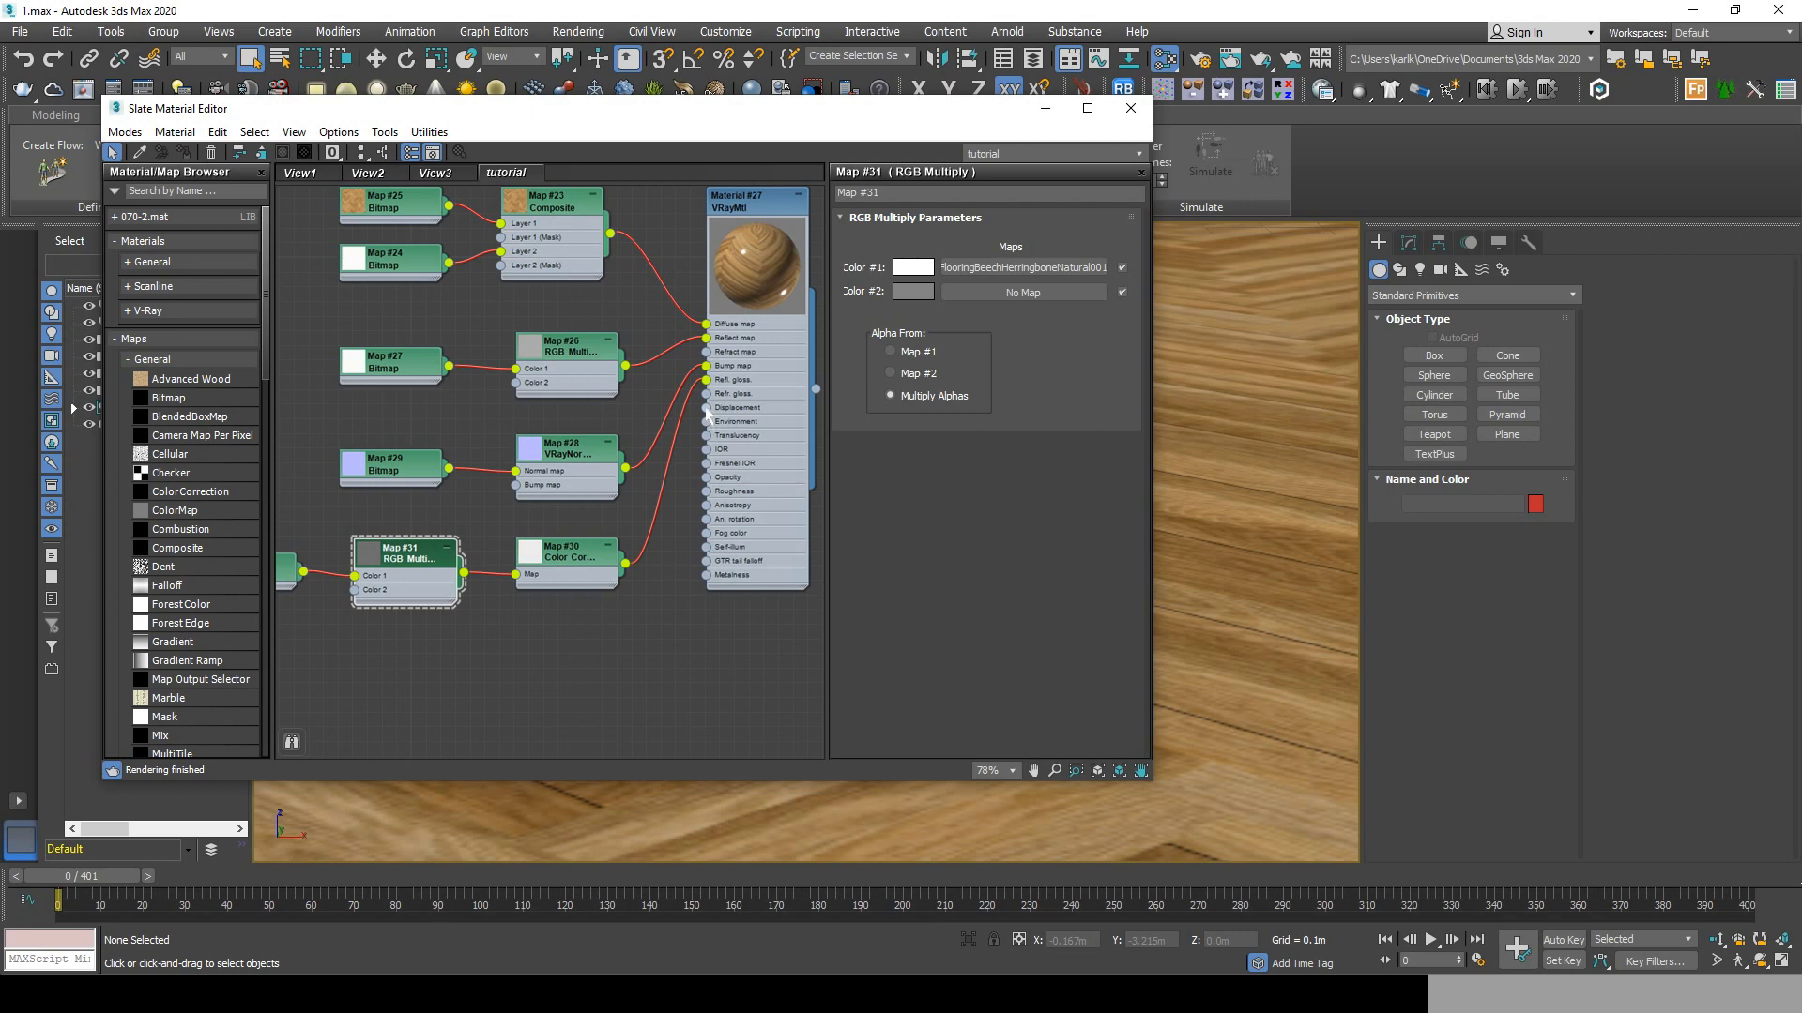
Feed a DISP16_8K.tif Bitmap, Map #34, into the Displacement slot with real-world scale off.
drag(707, 414, 648, 686)
mouse_move(669, 700)
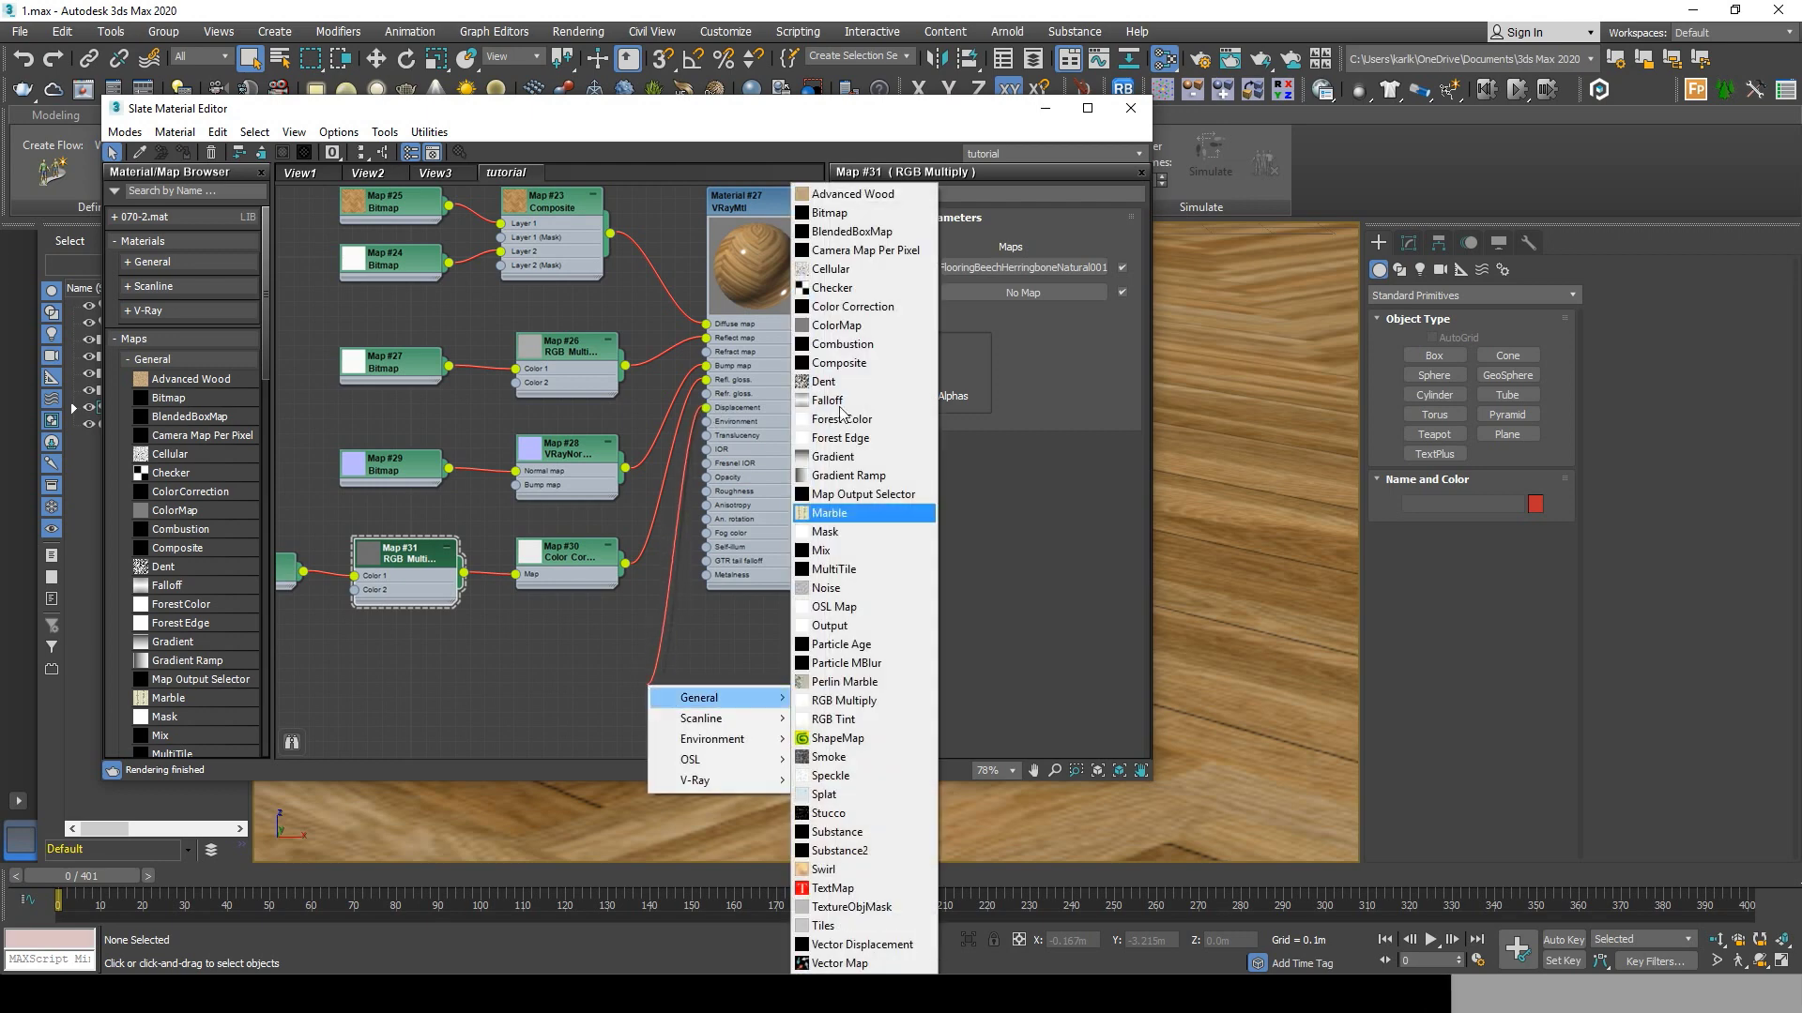
click(829, 214)
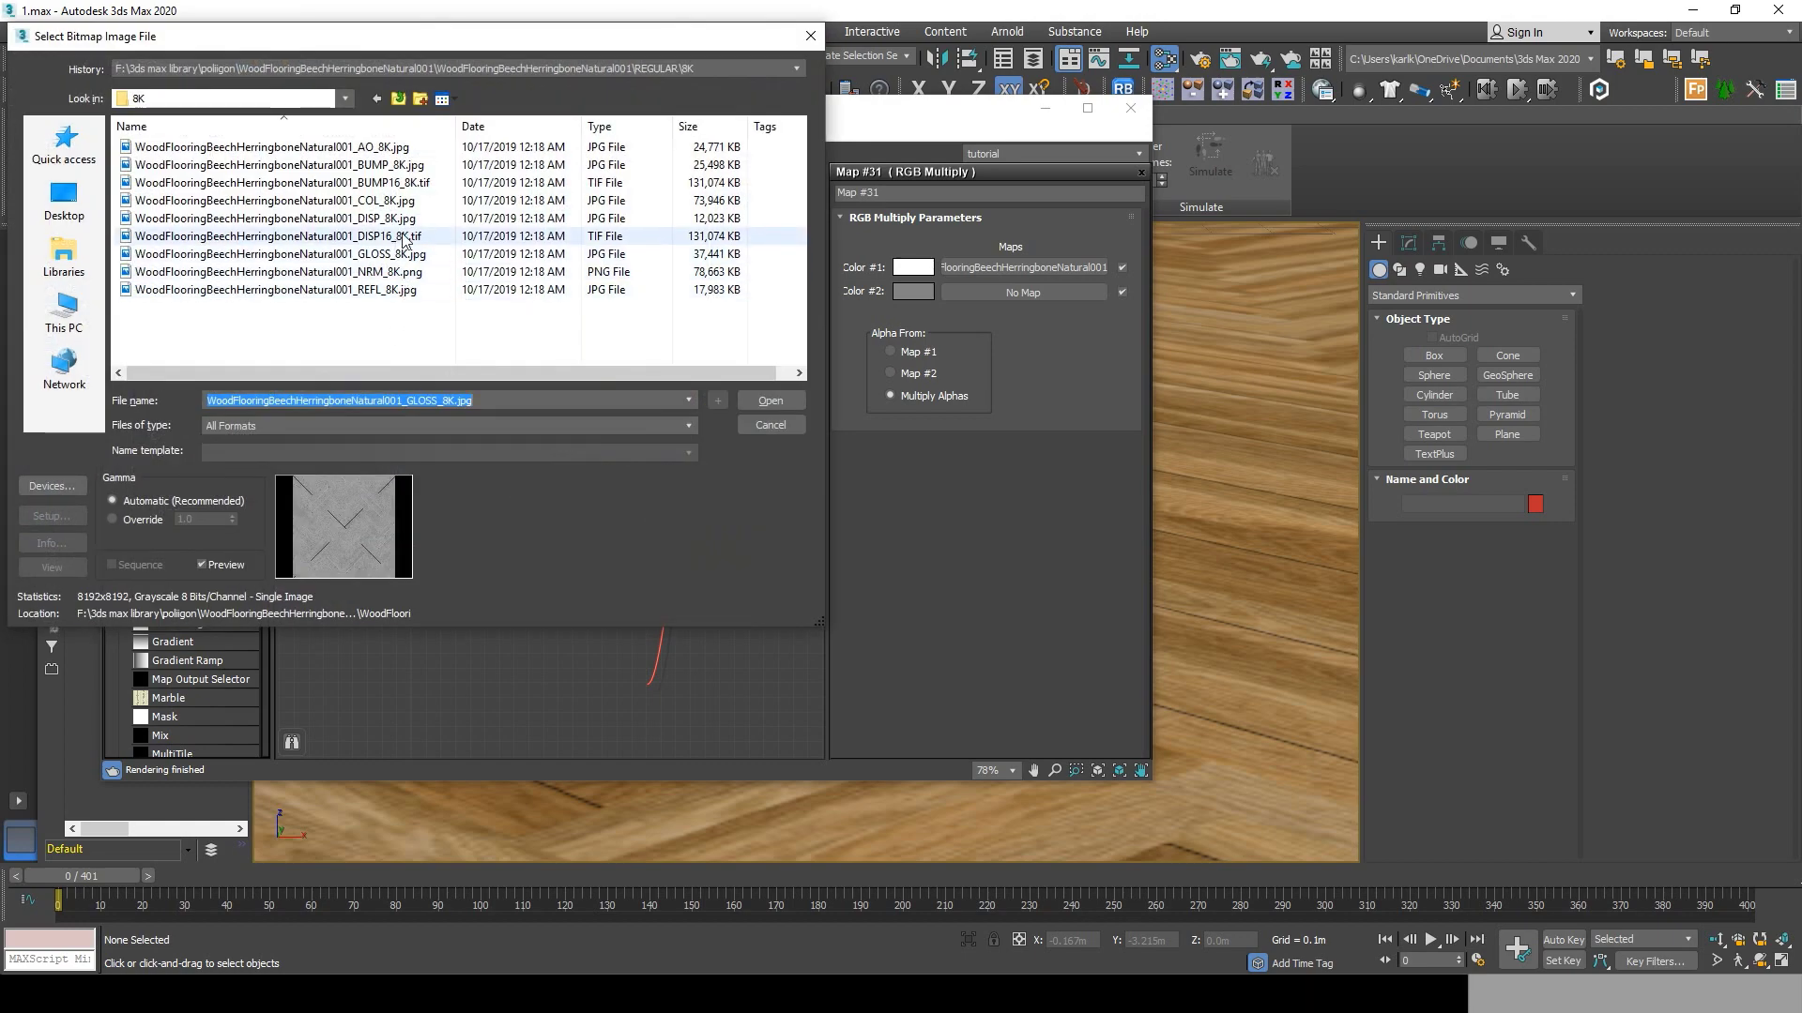
click(414, 235)
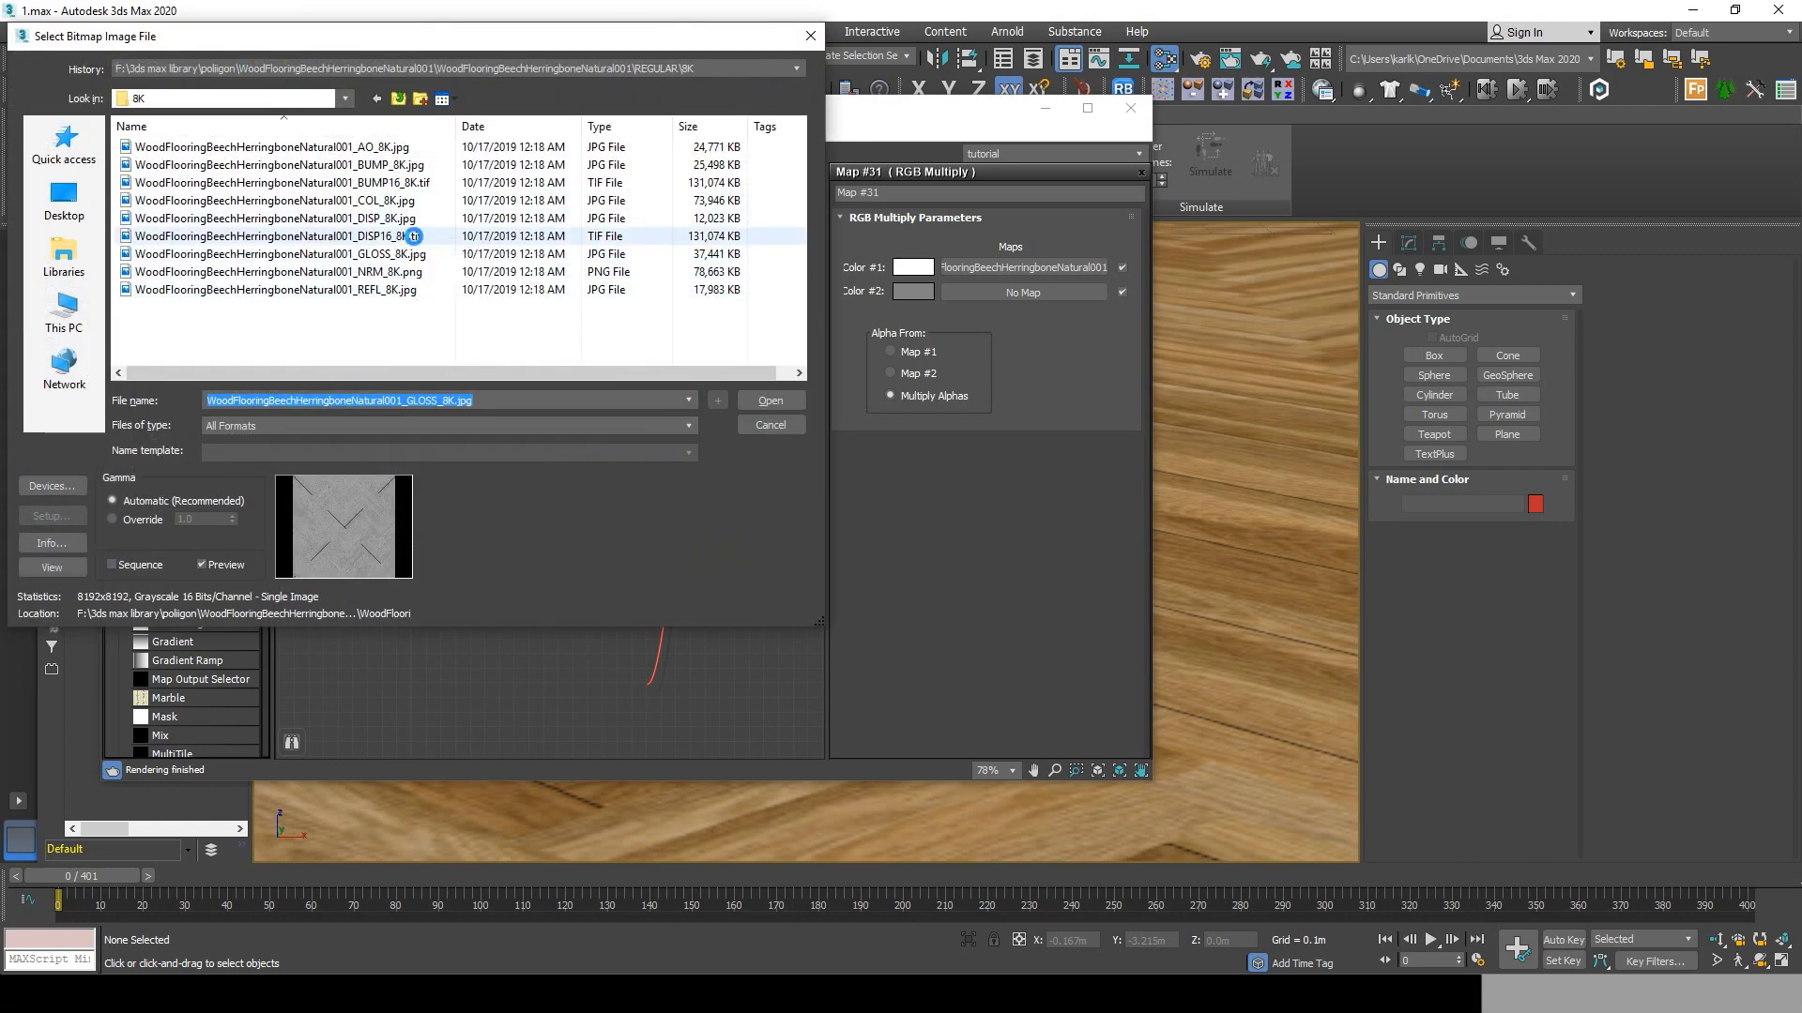
double_click(414, 236)
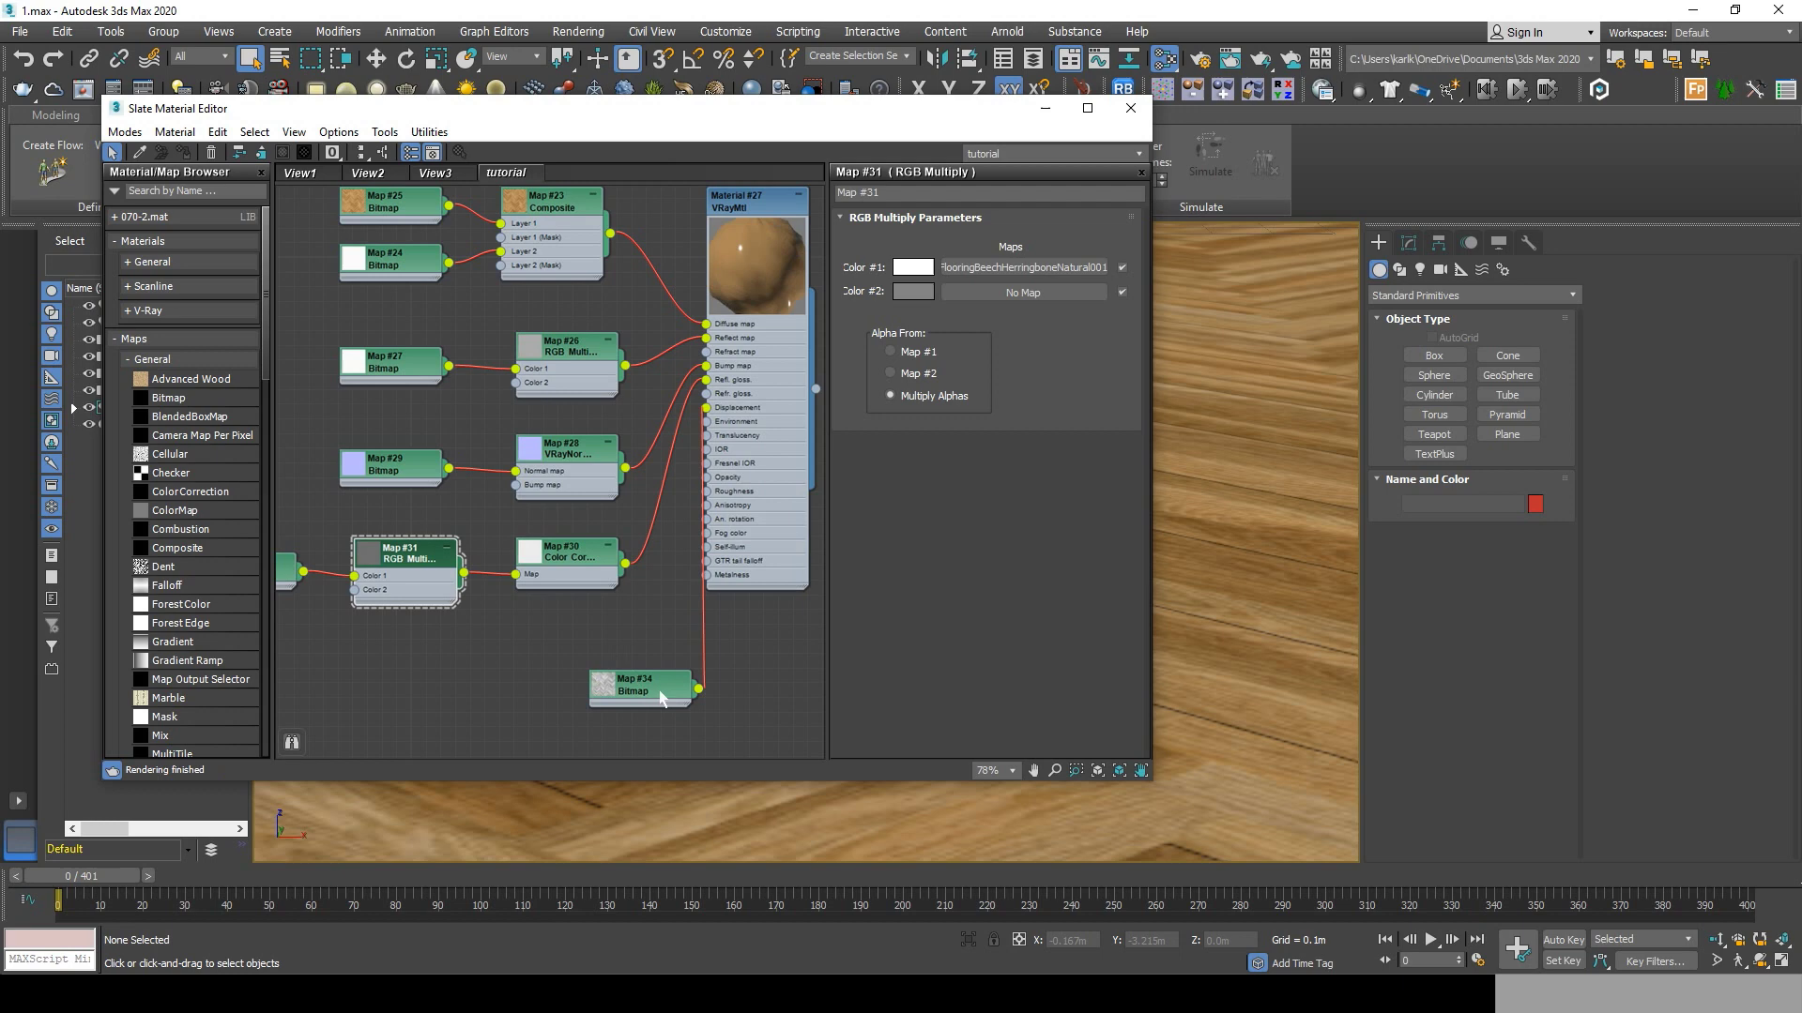
double_click(589, 672)
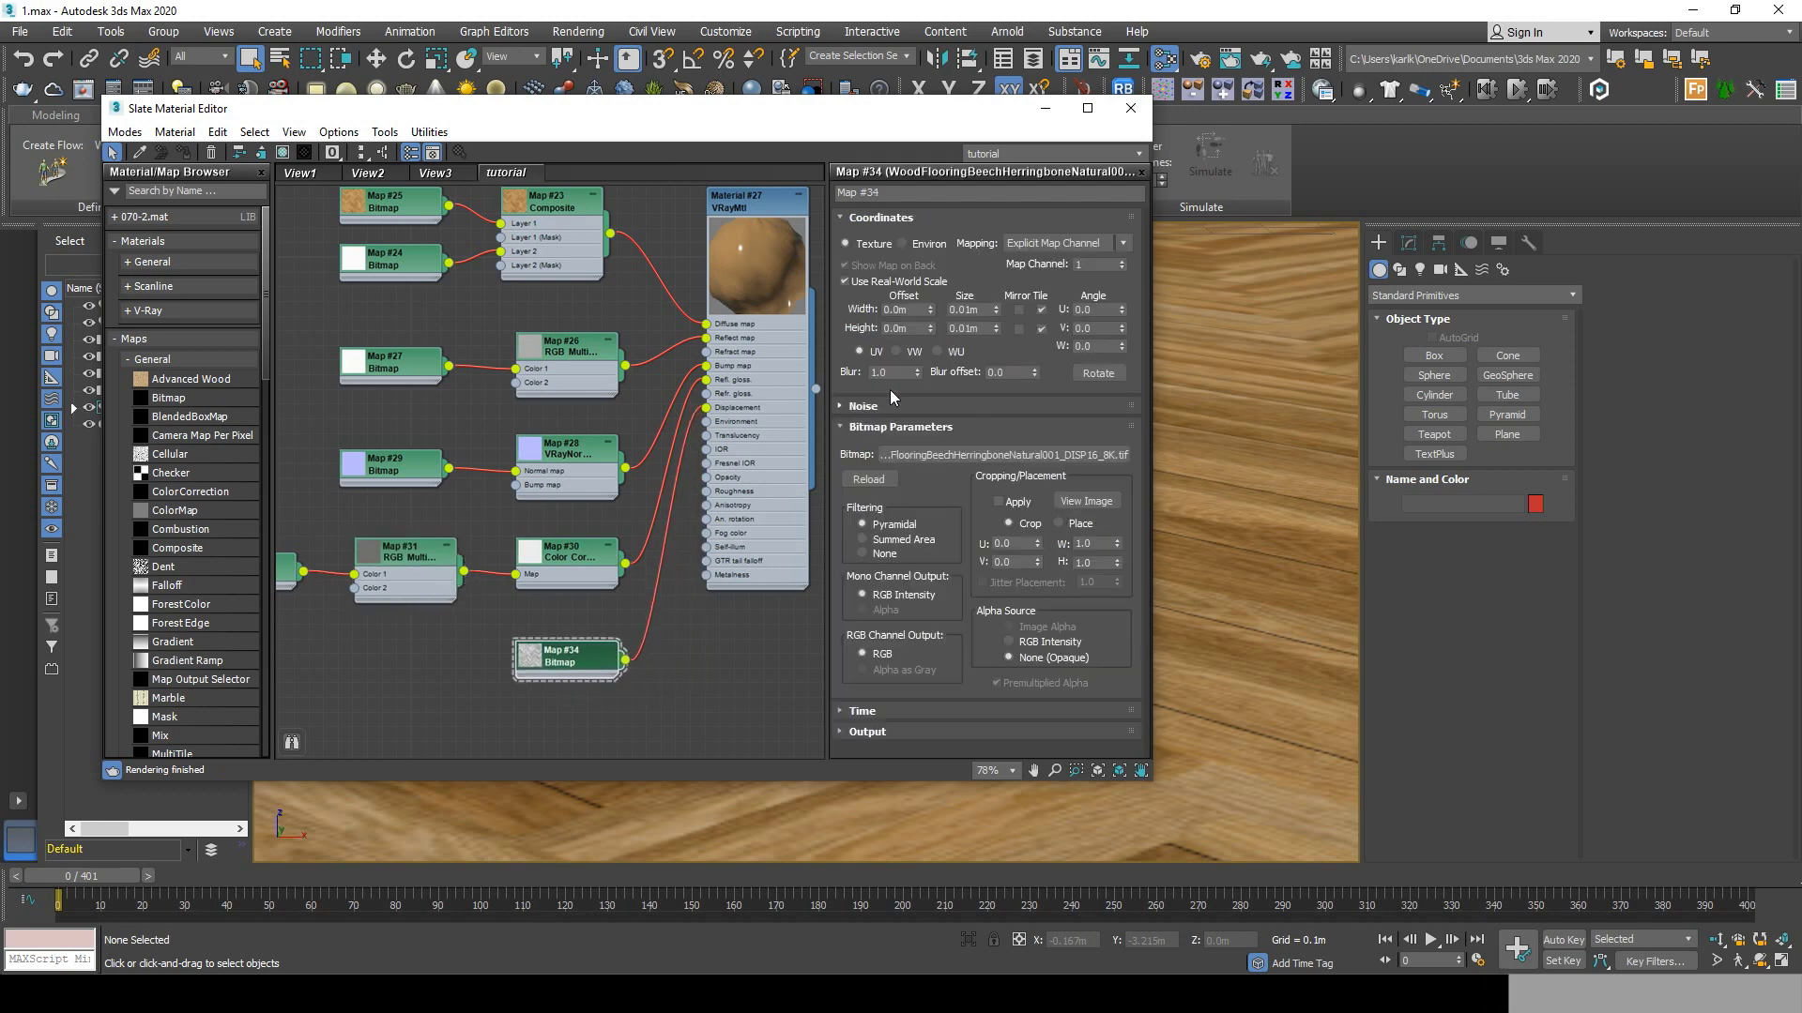
click(845, 281)
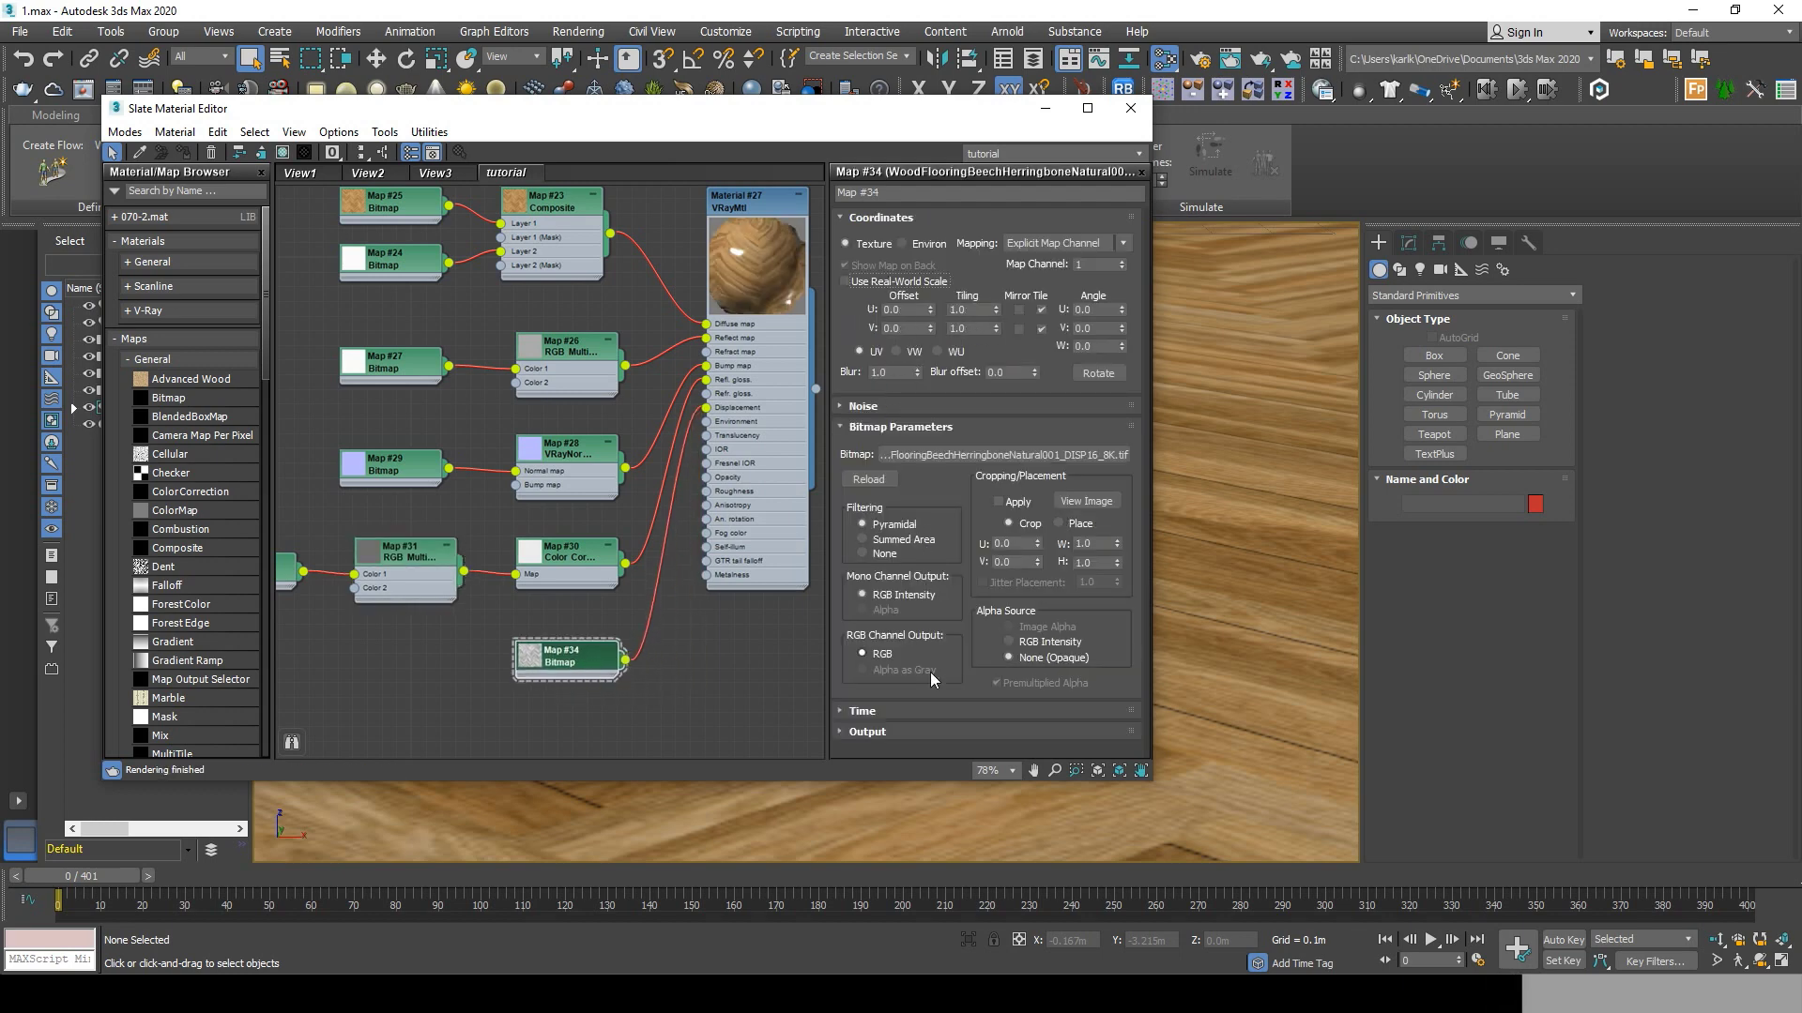
In the wood VRayMtl's Maps rollout, set Bump amount to 100 and Displace amount to 0.2.
double_click(758, 200)
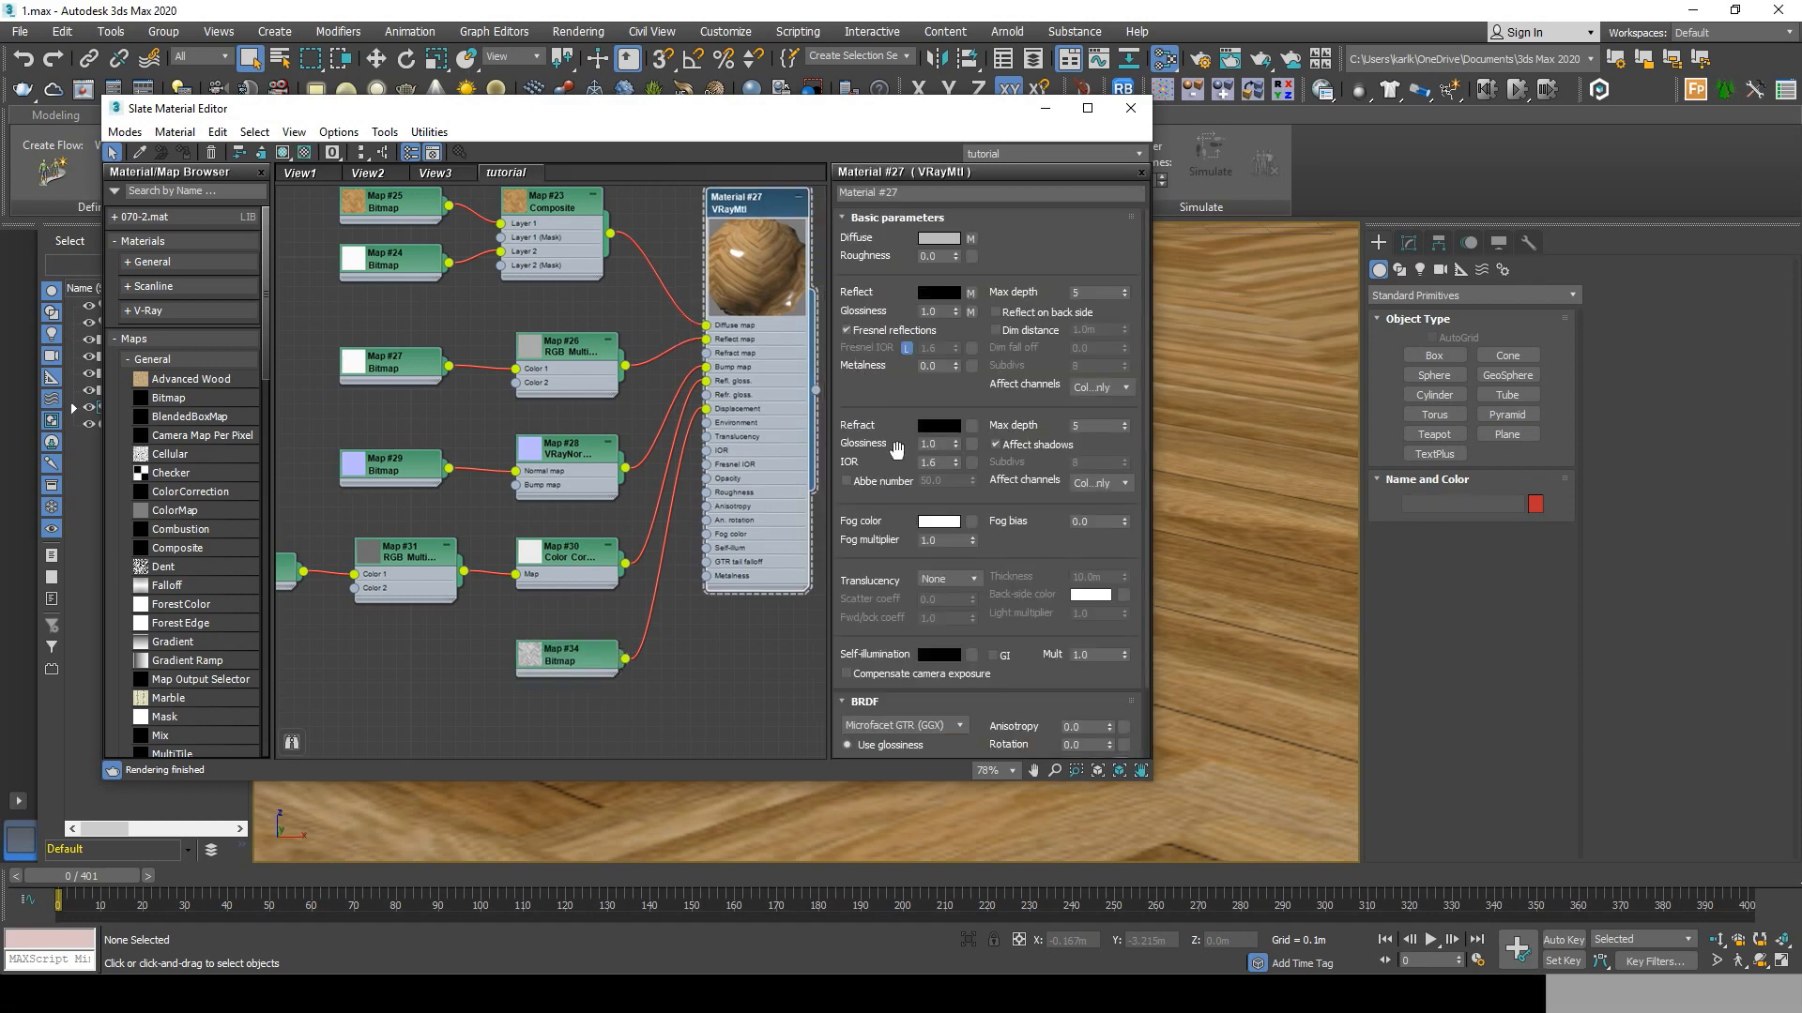
click(887, 217)
click(872, 368)
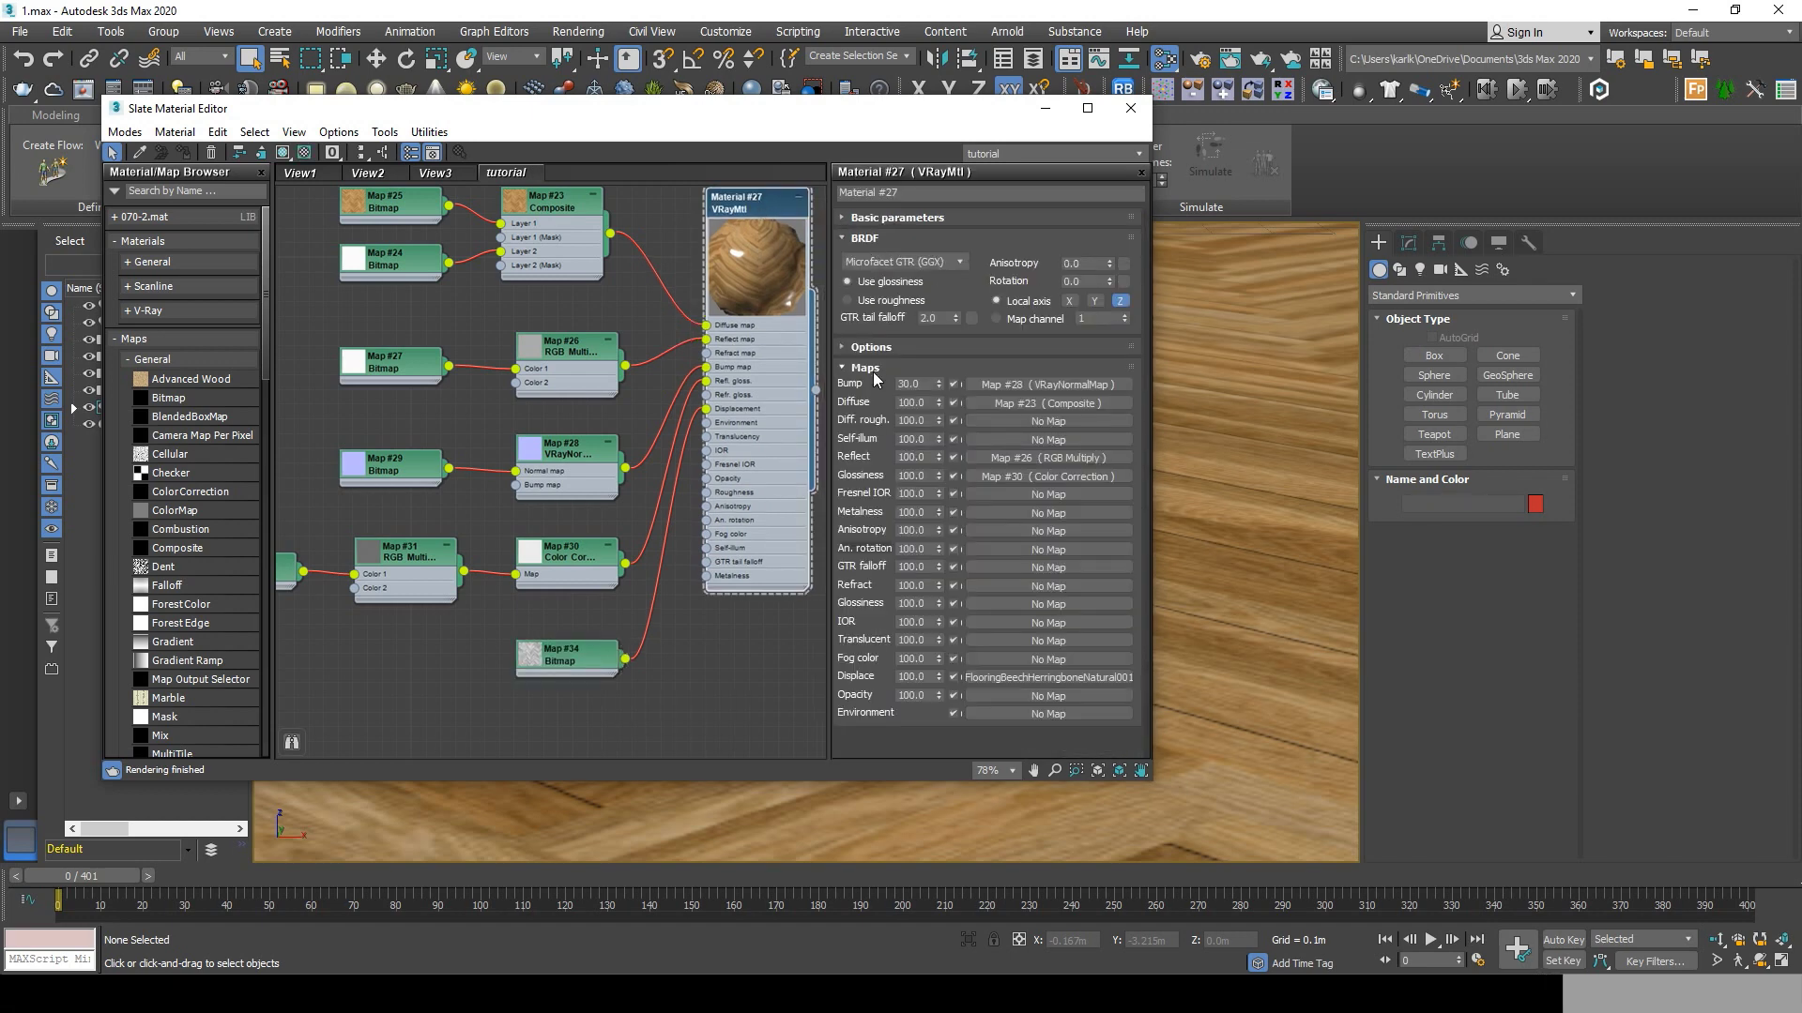
double_click(908, 383)
text(100)
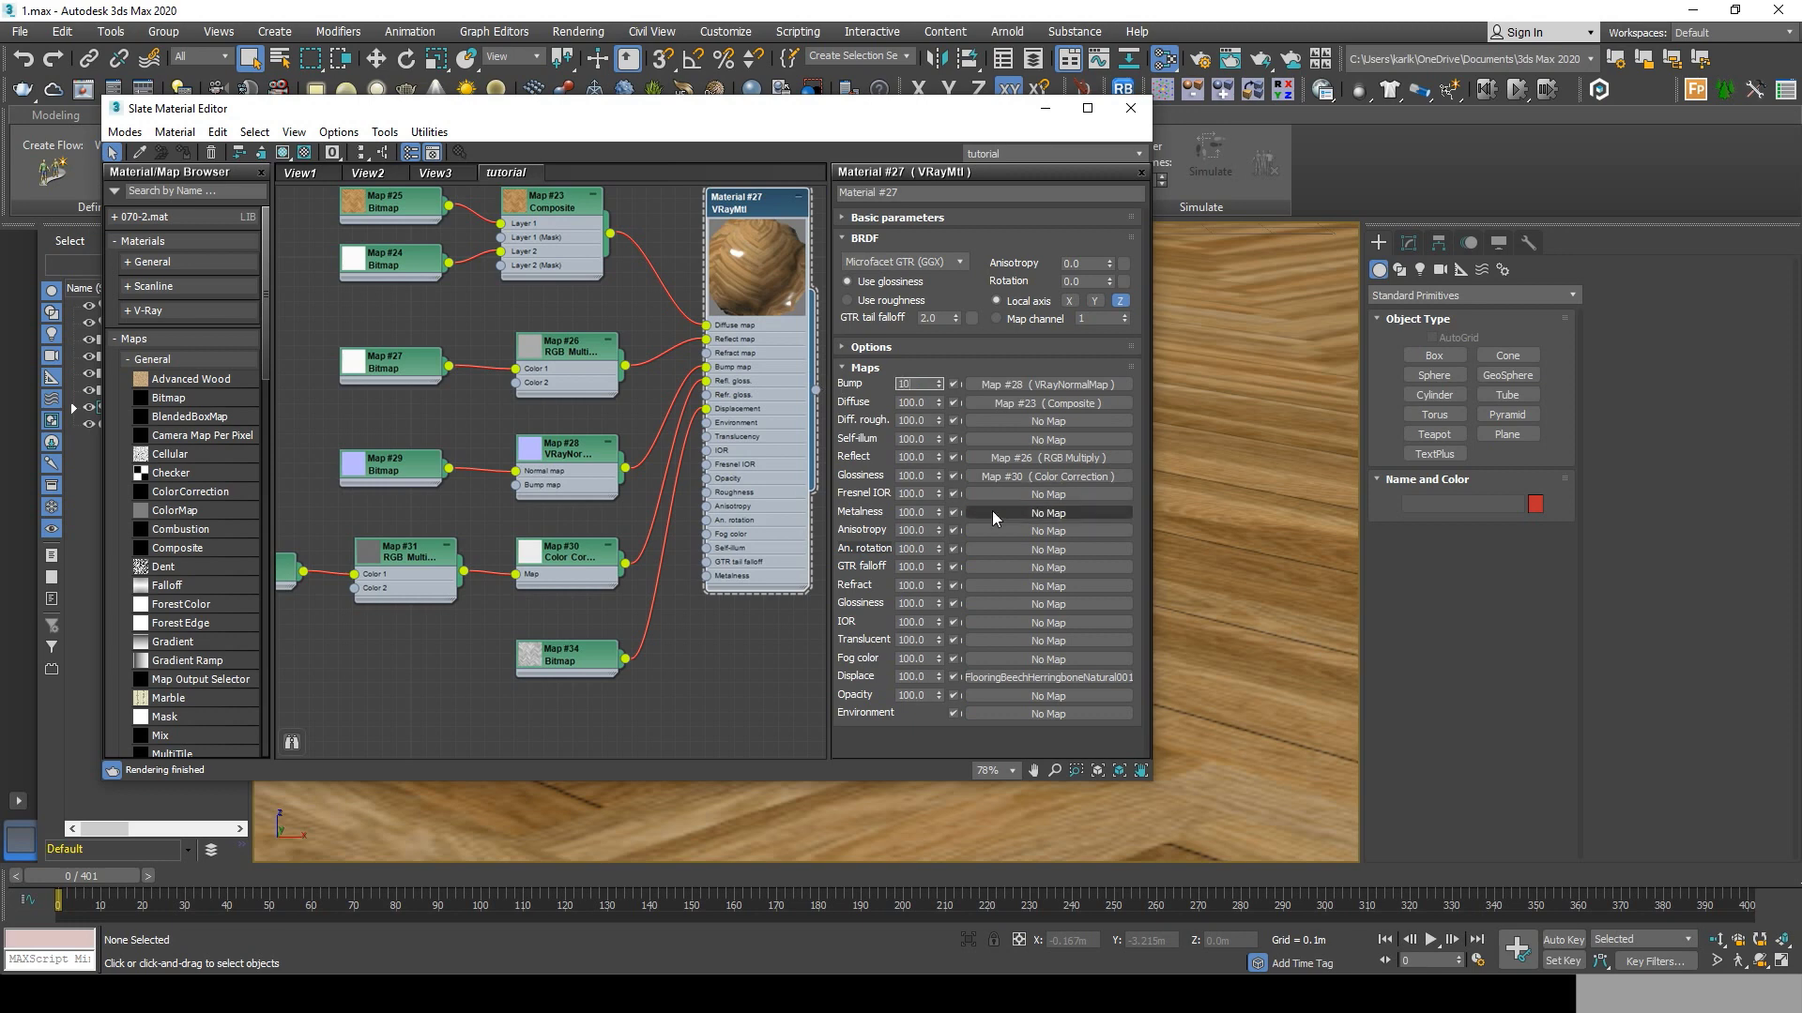
key(Return)
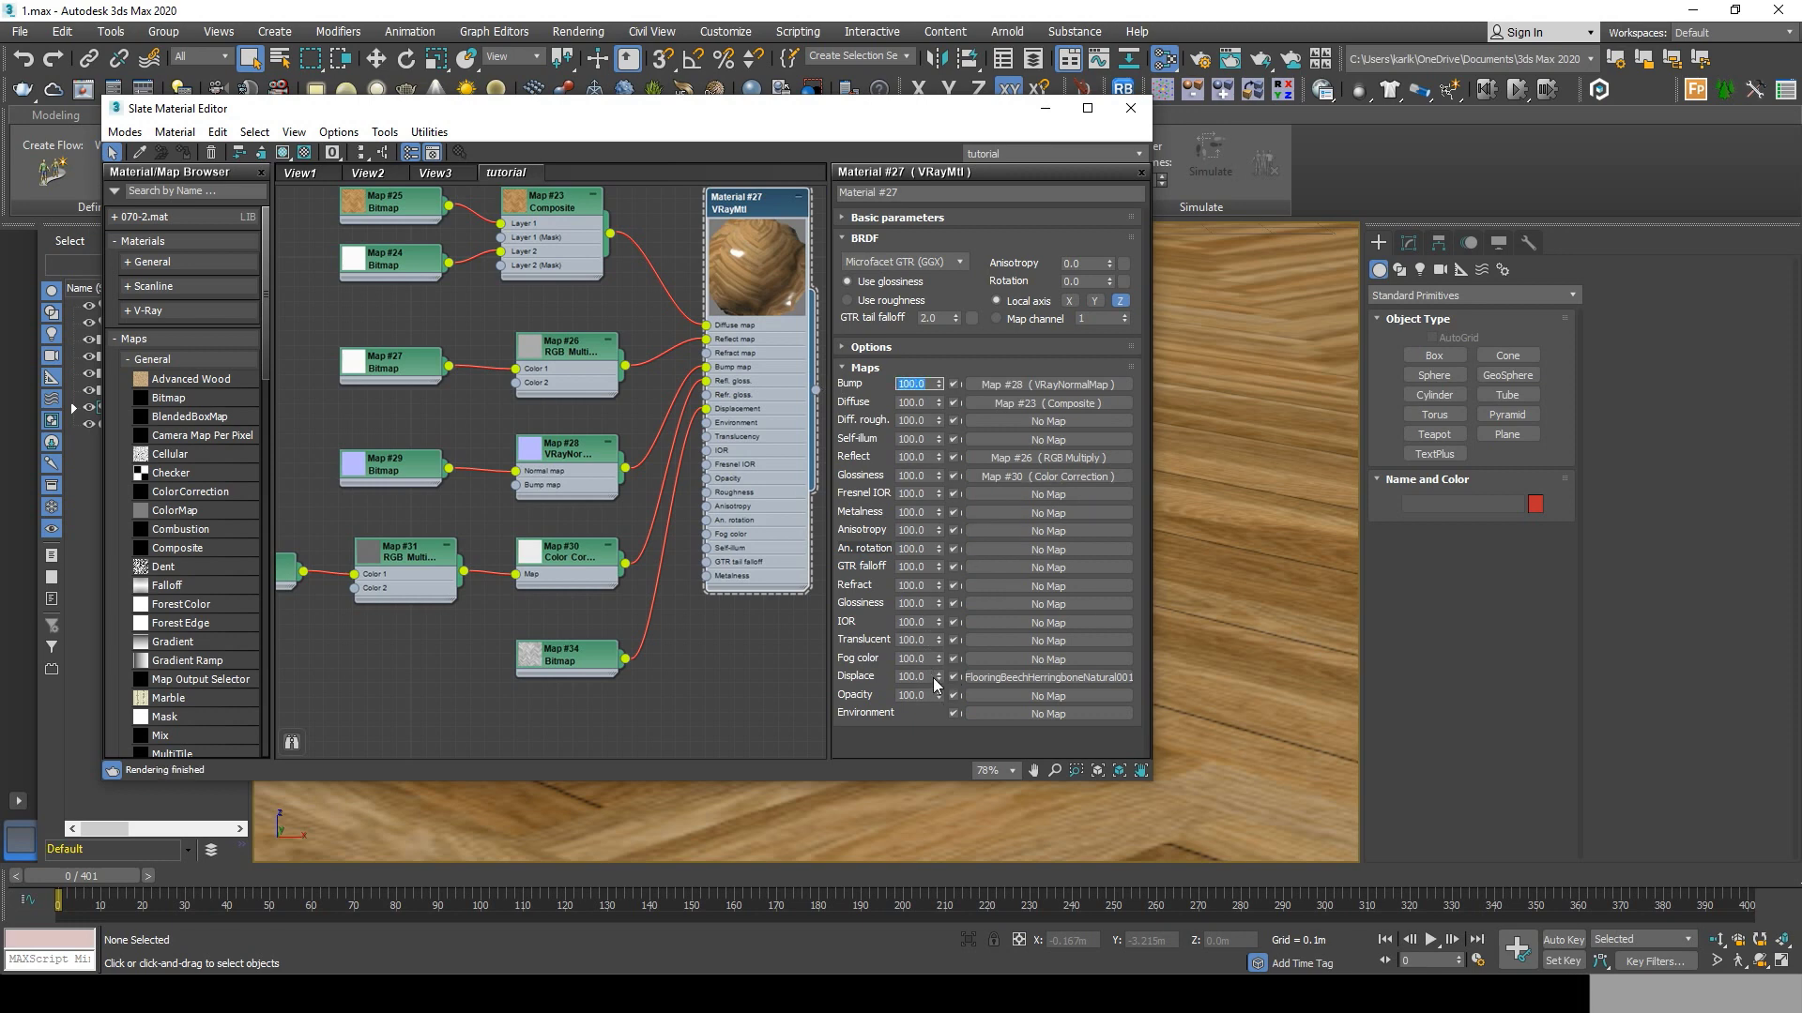
click(920, 677)
text(0.2)
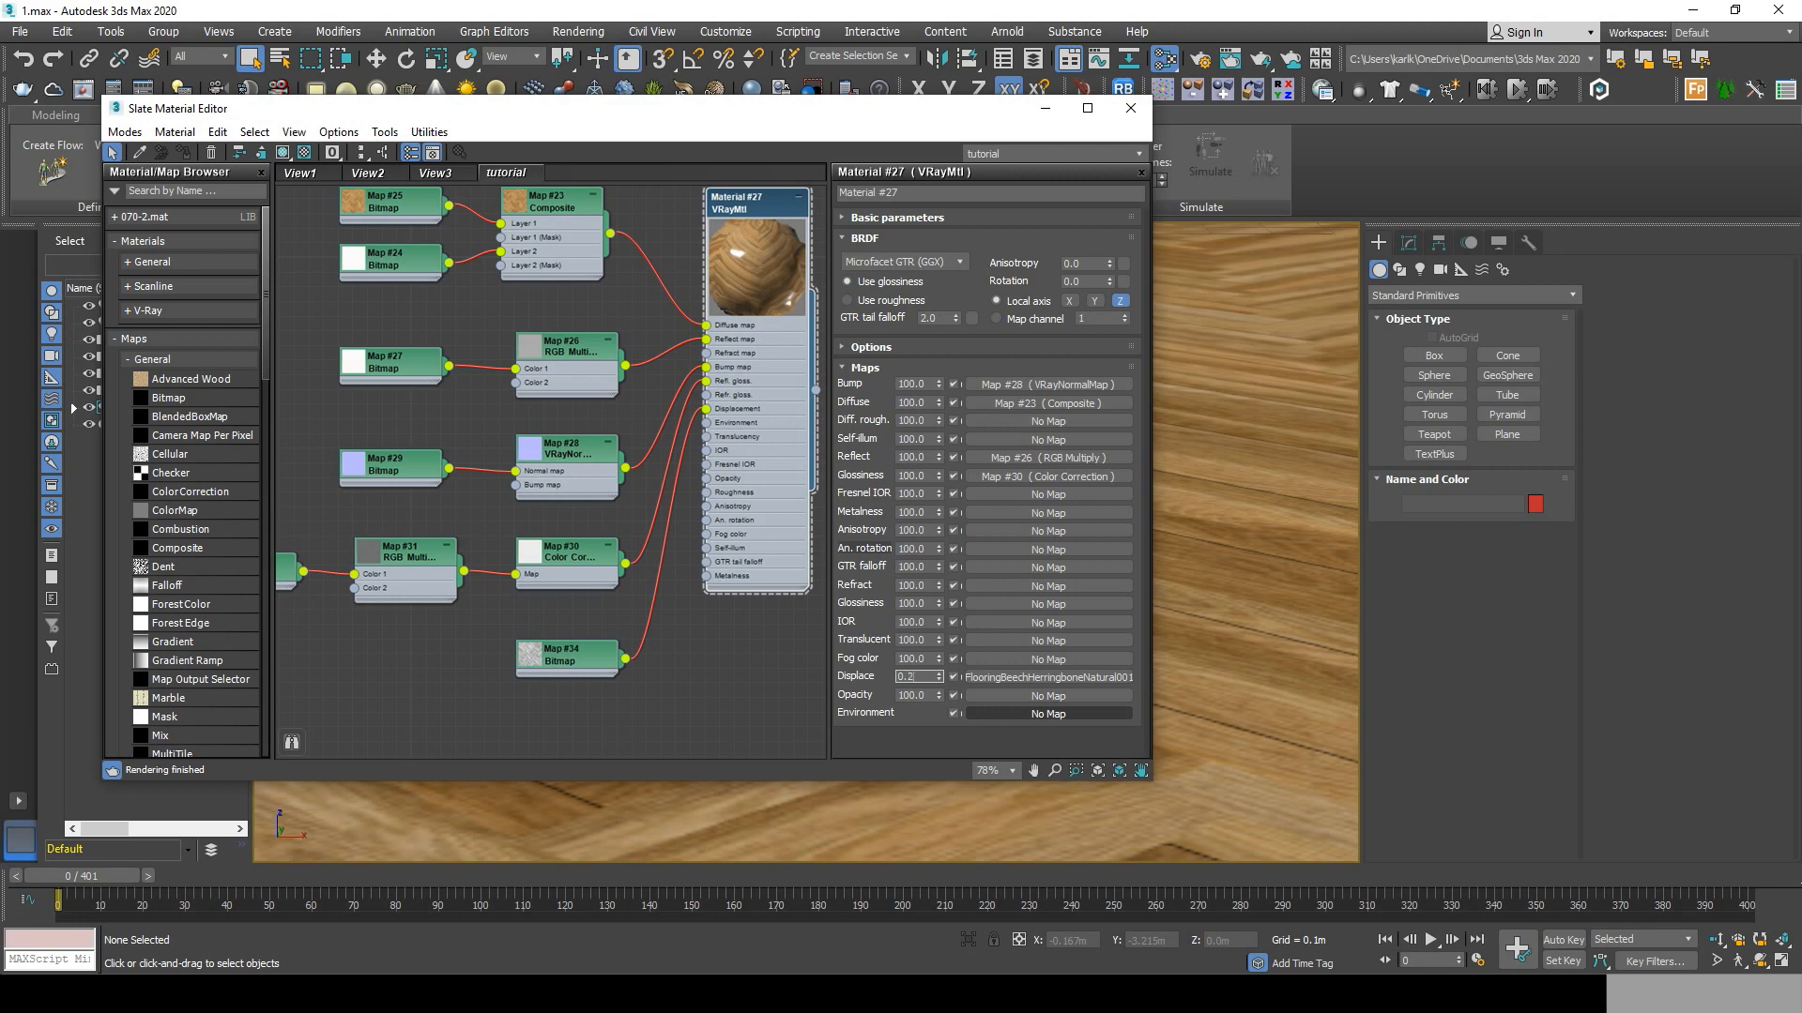
key(Return)
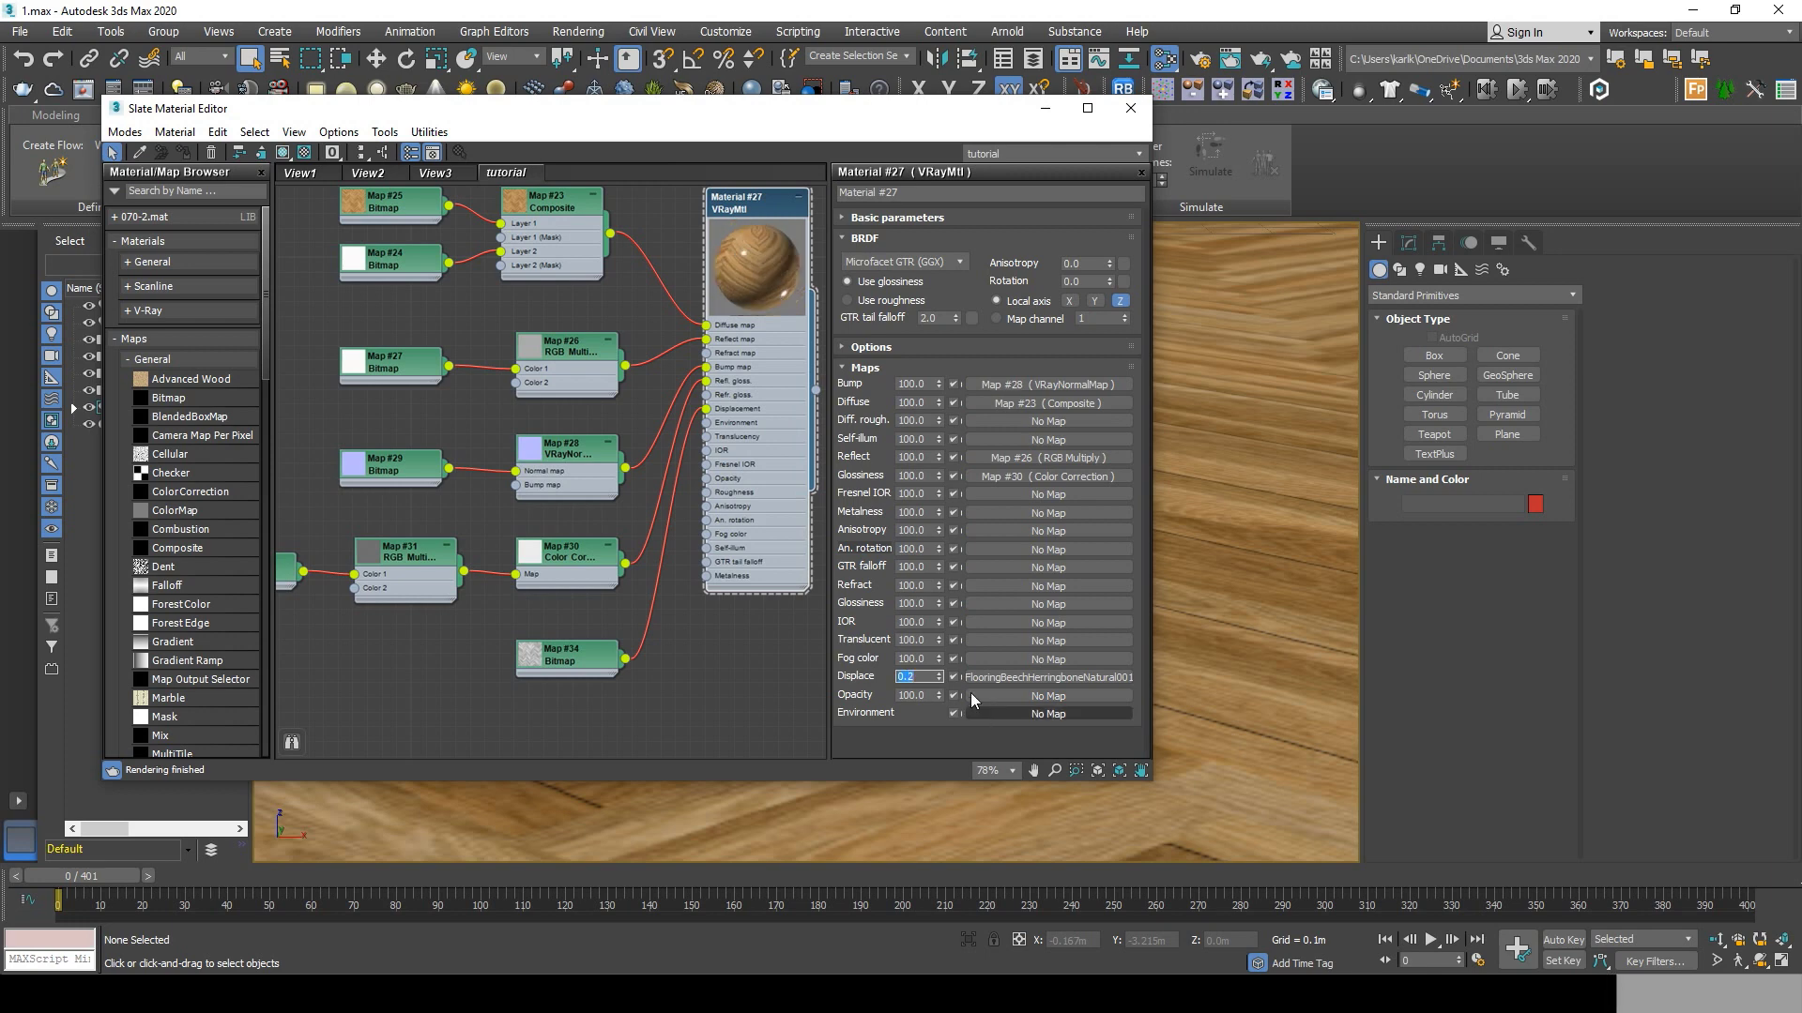
click(723, 668)
click(740, 201)
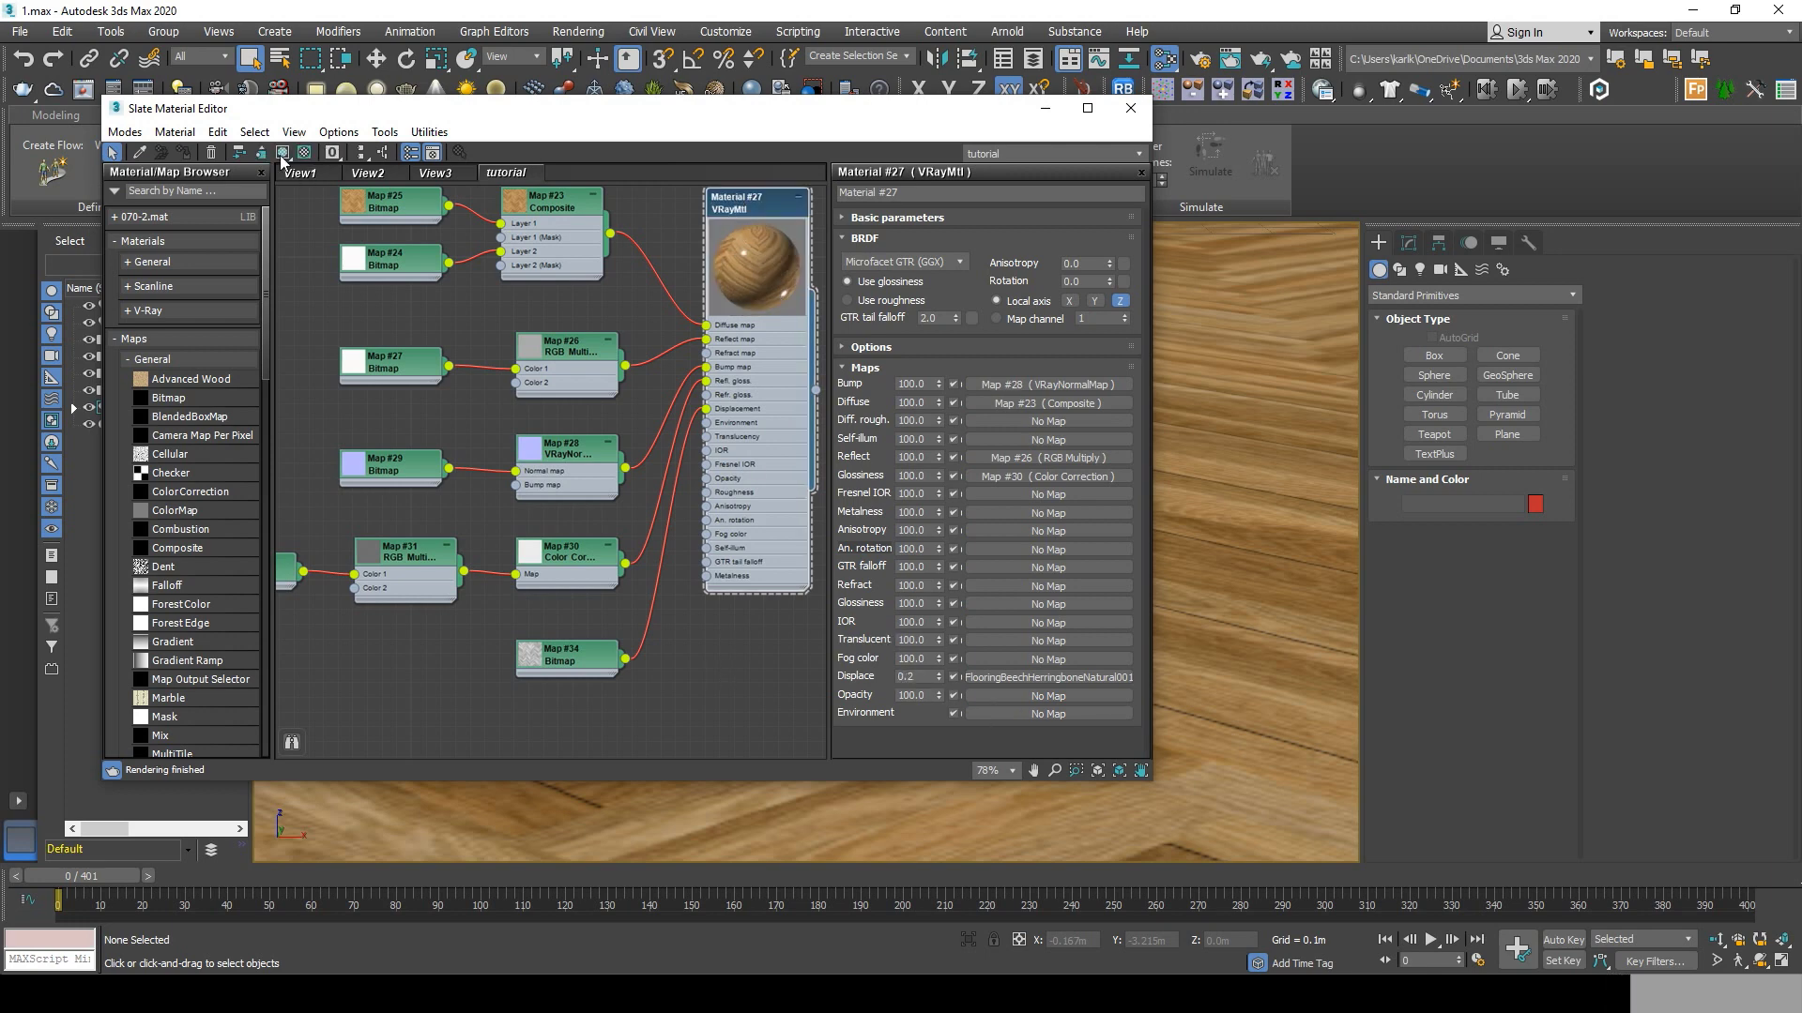
Assign the wood material to Box001, show its texture in the viewport, and start a render.
click(664, 825)
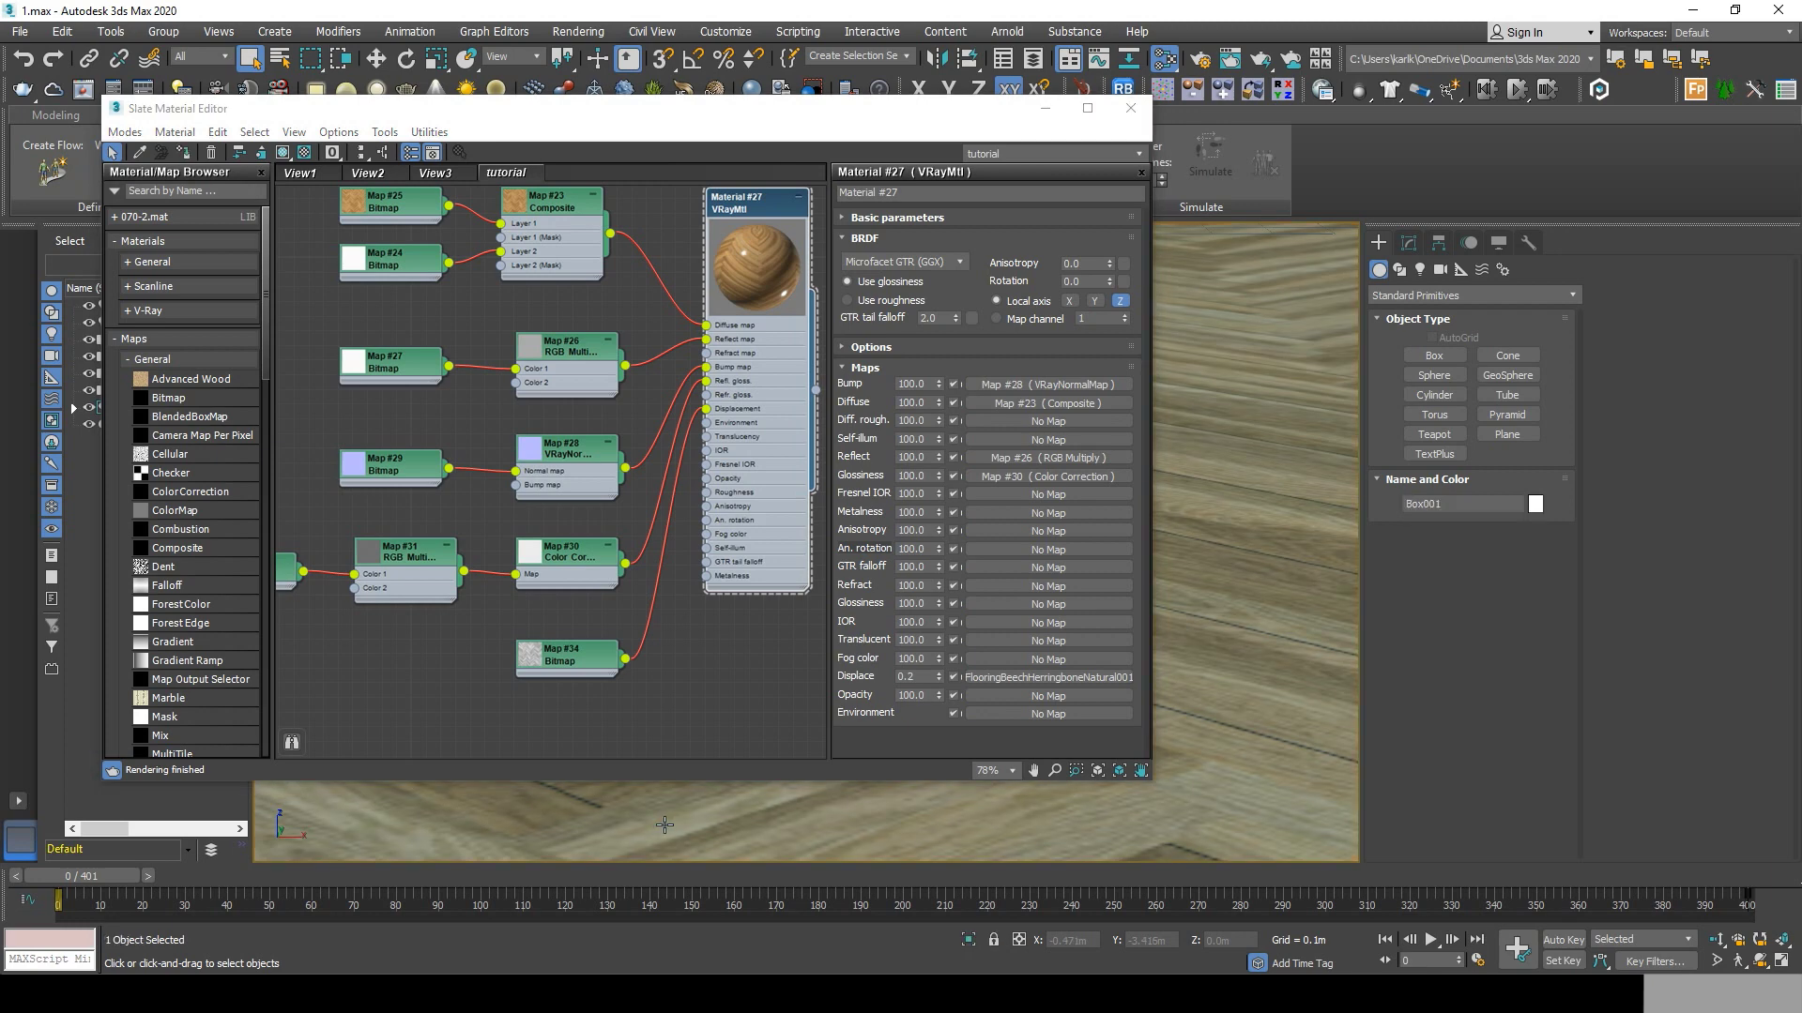
click(187, 153)
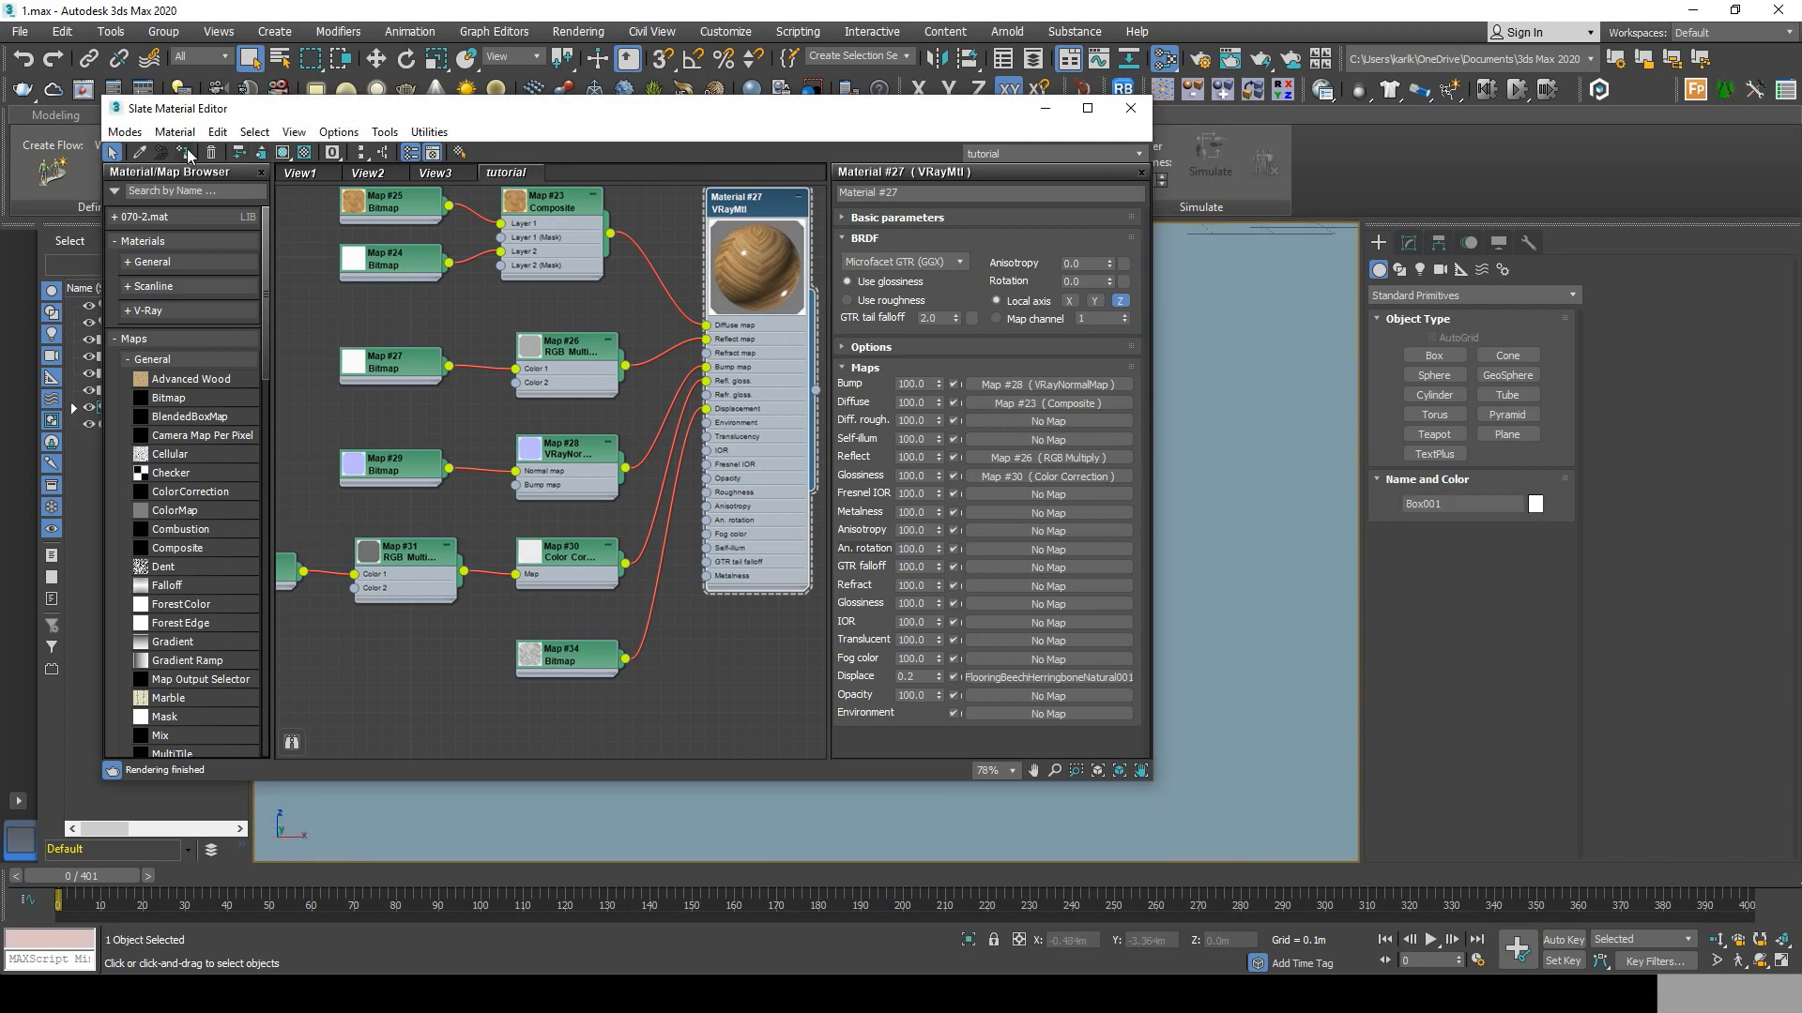
click(331, 153)
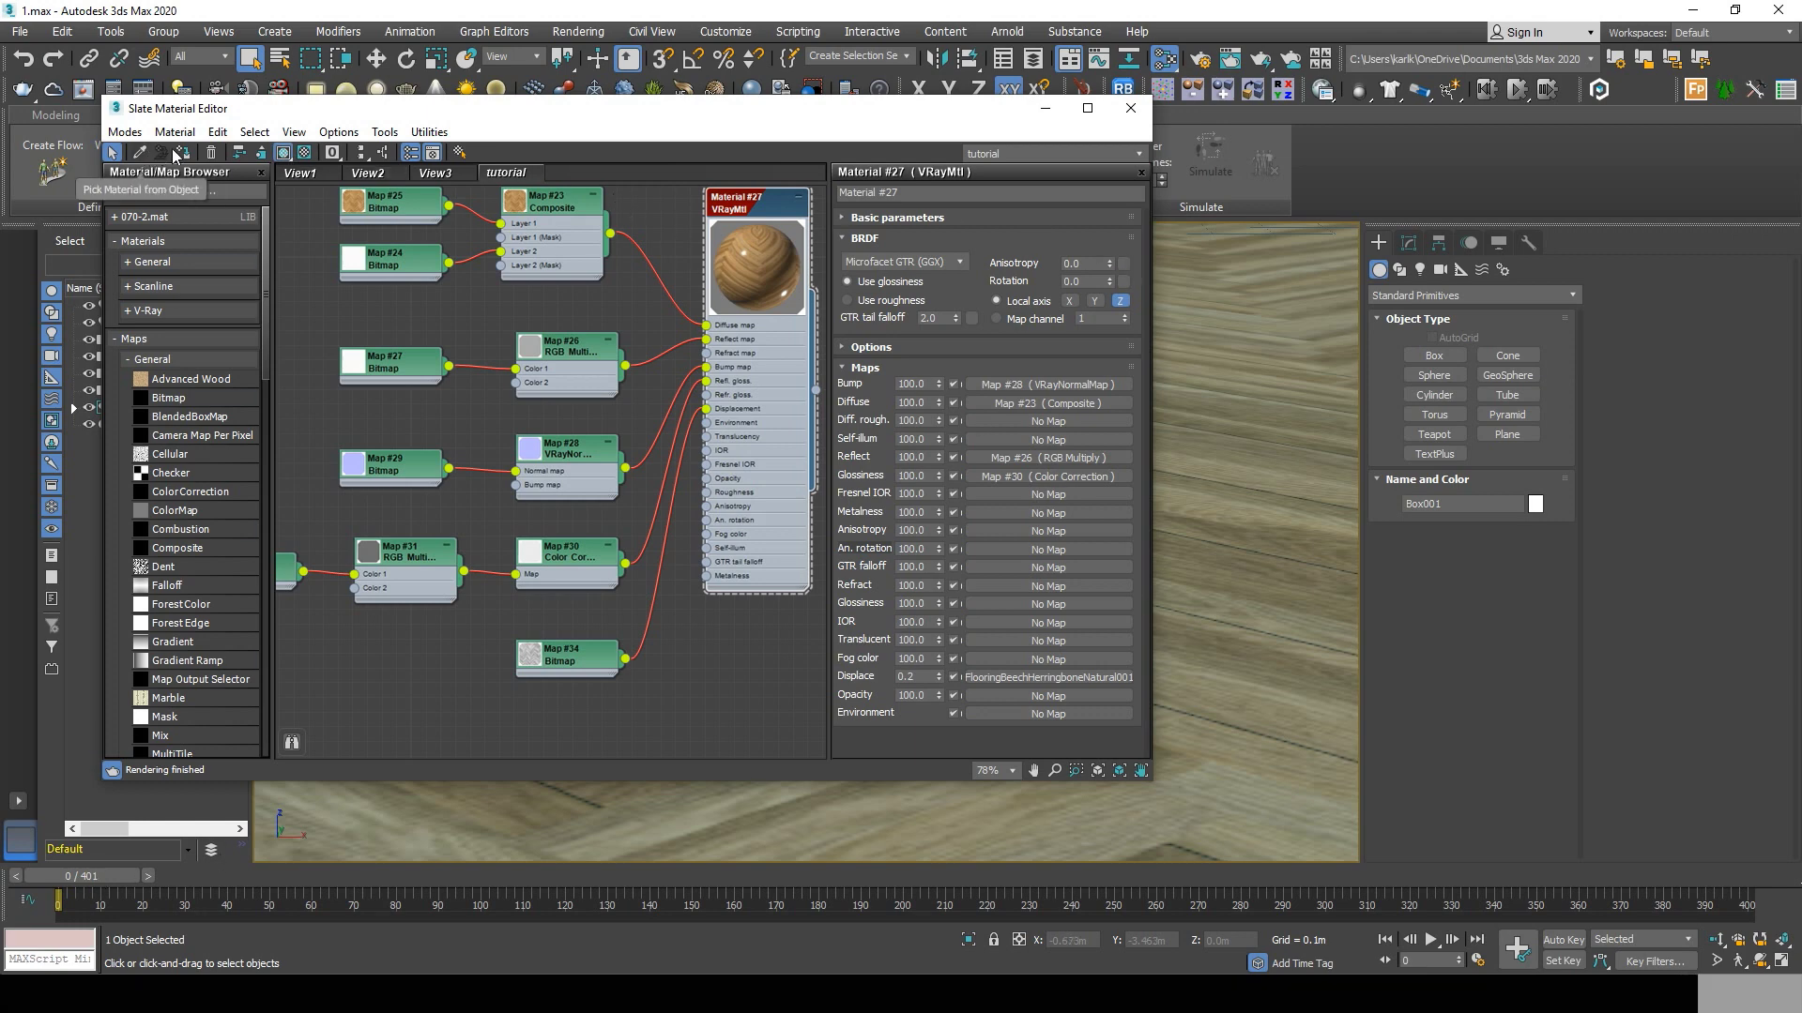
key(shift+q)
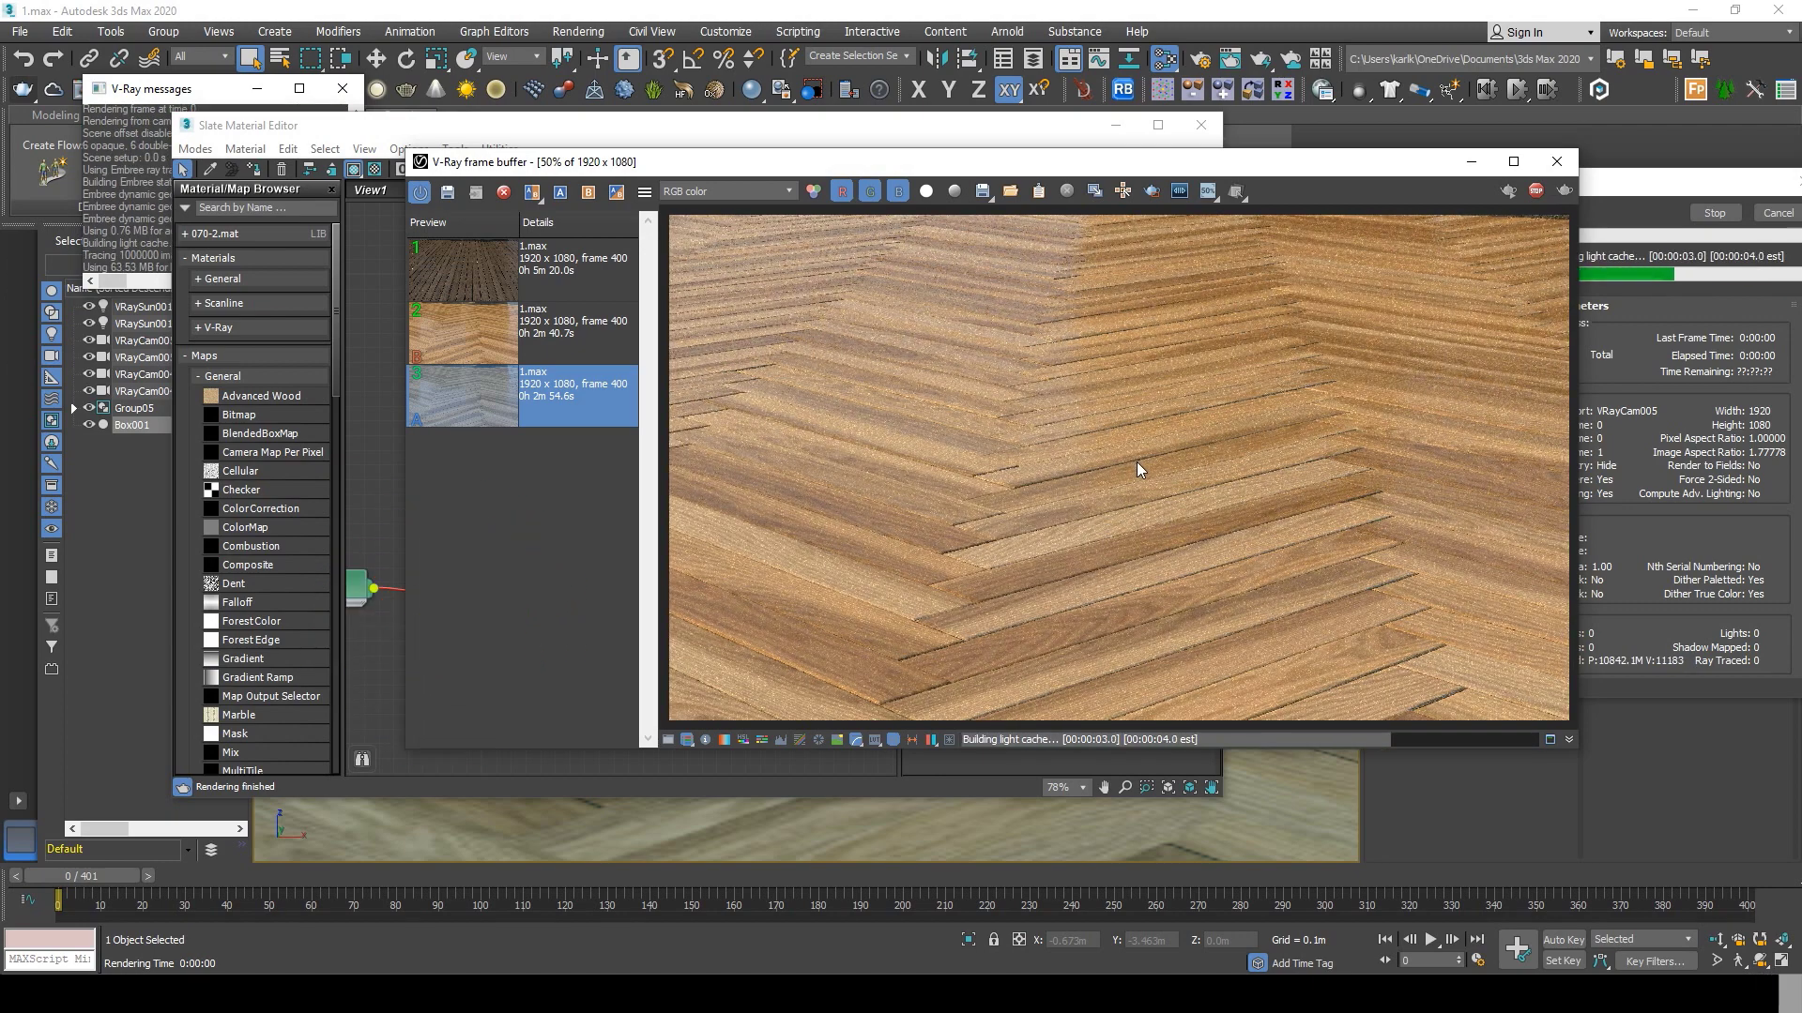
Bring up the third frame-buffer history entry, the earlier dark-plank render, for comparison.
click(492, 403)
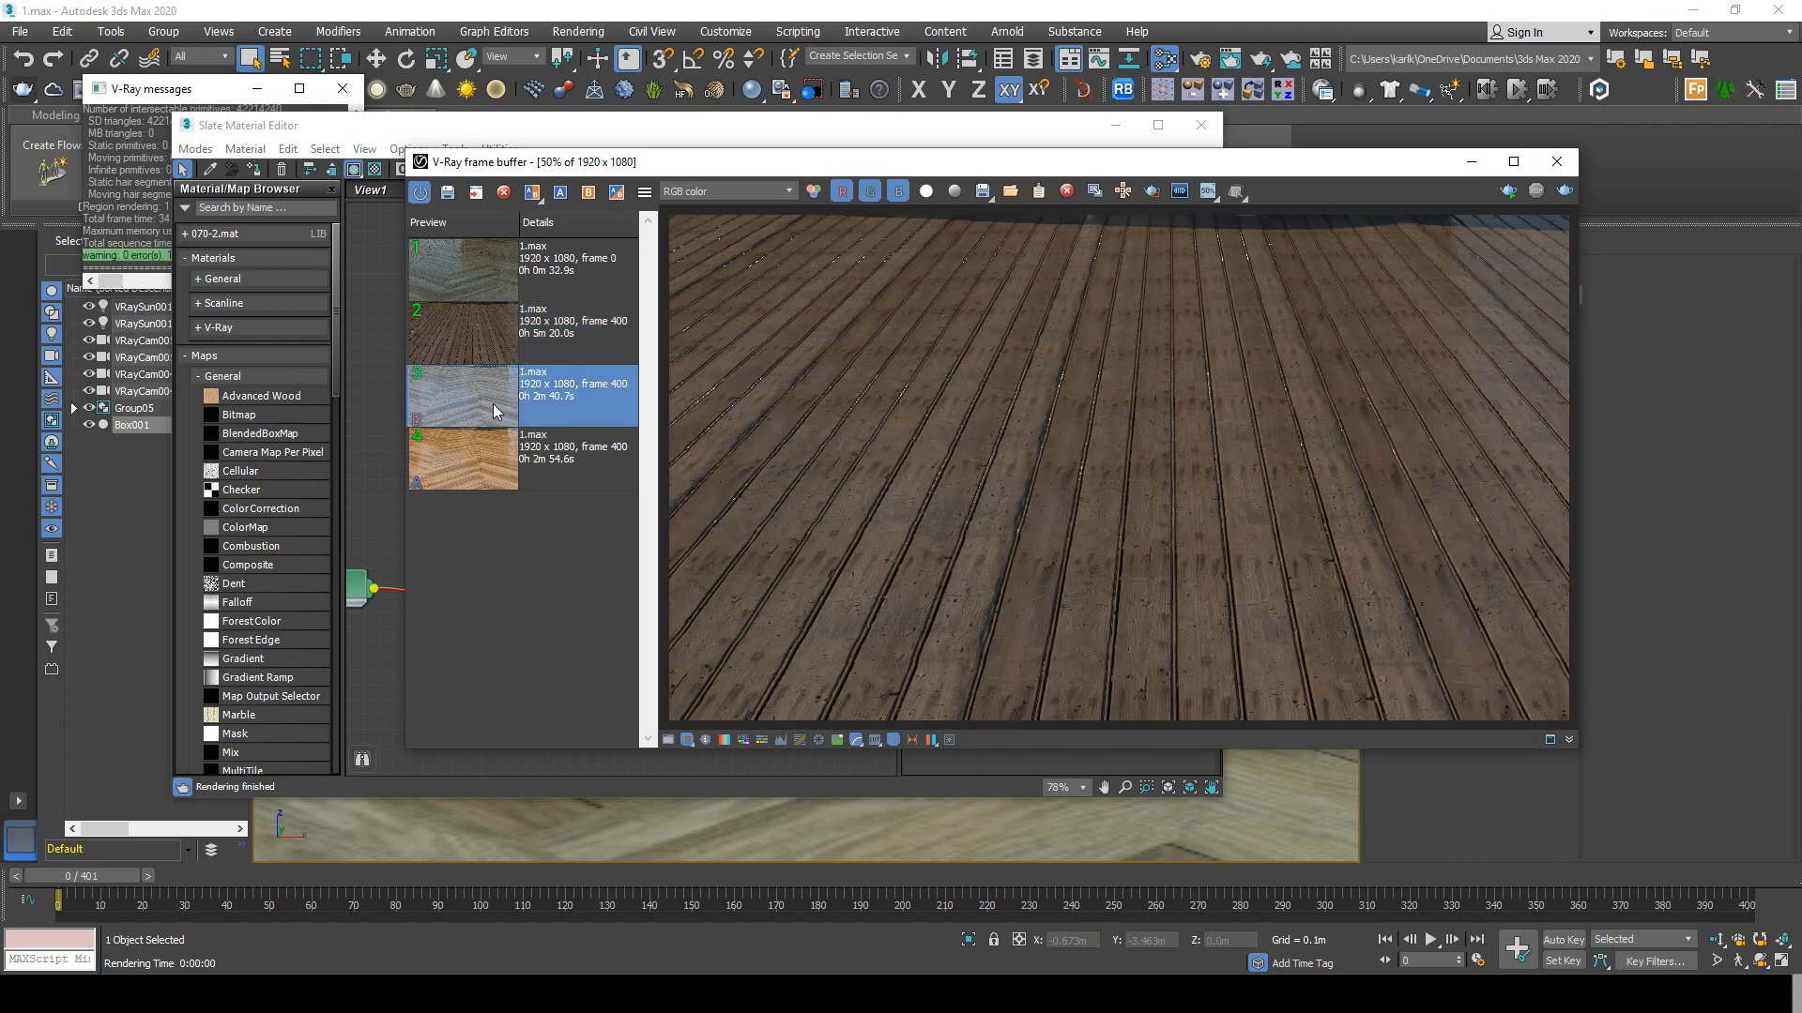